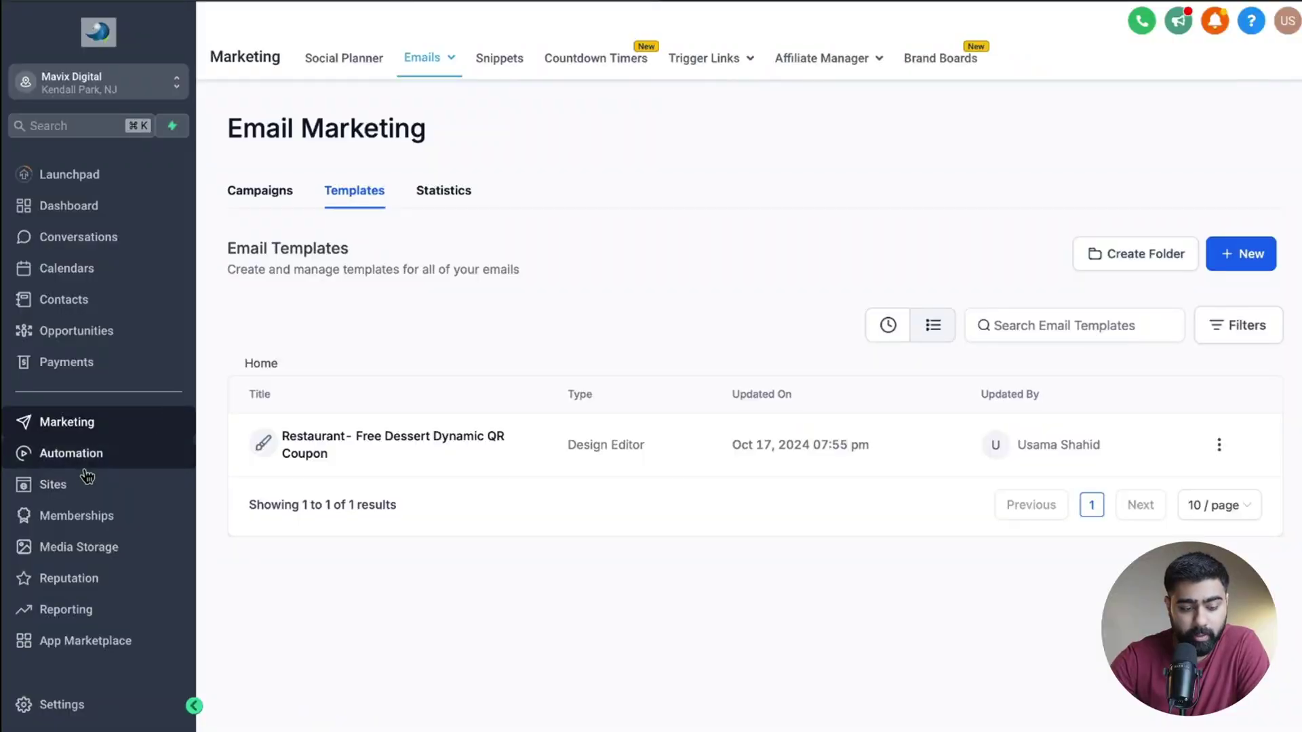
- Go to the form builder under Sites and start a new form from the template library
left_click(75, 483)
left_click(808, 64)
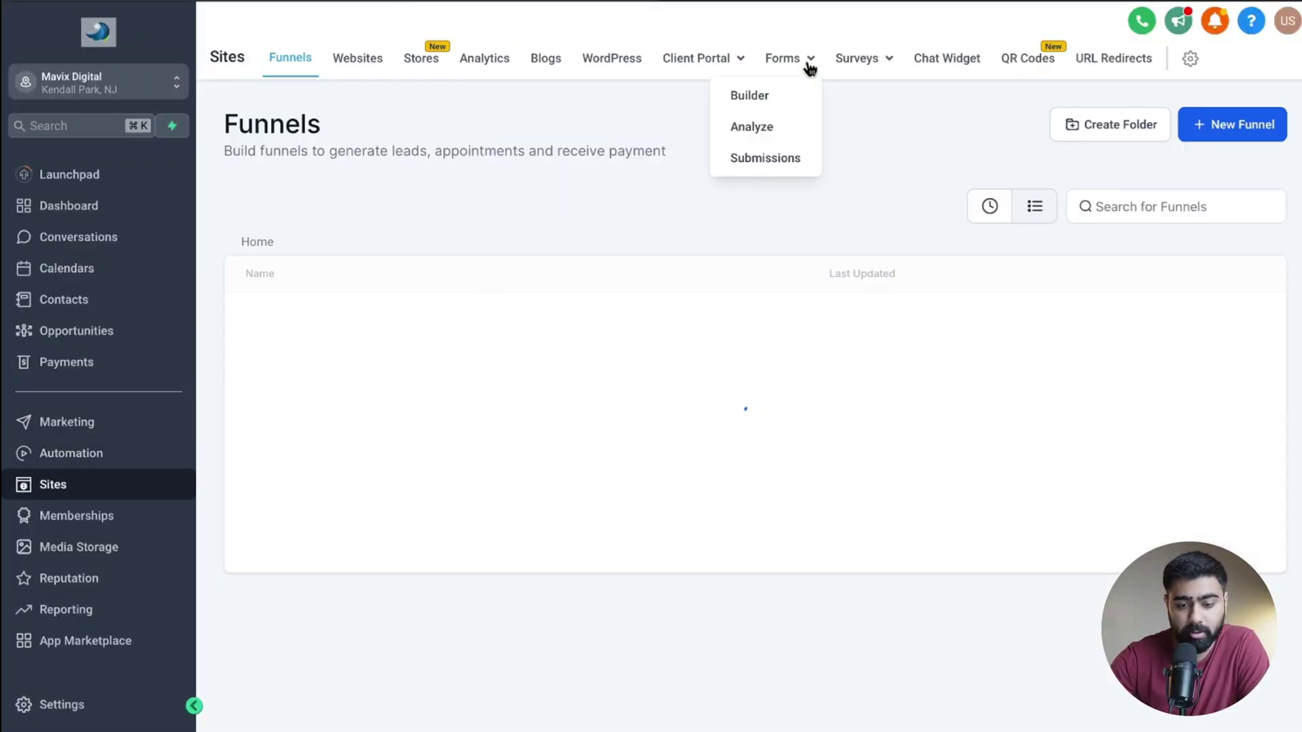
left_click(758, 97)
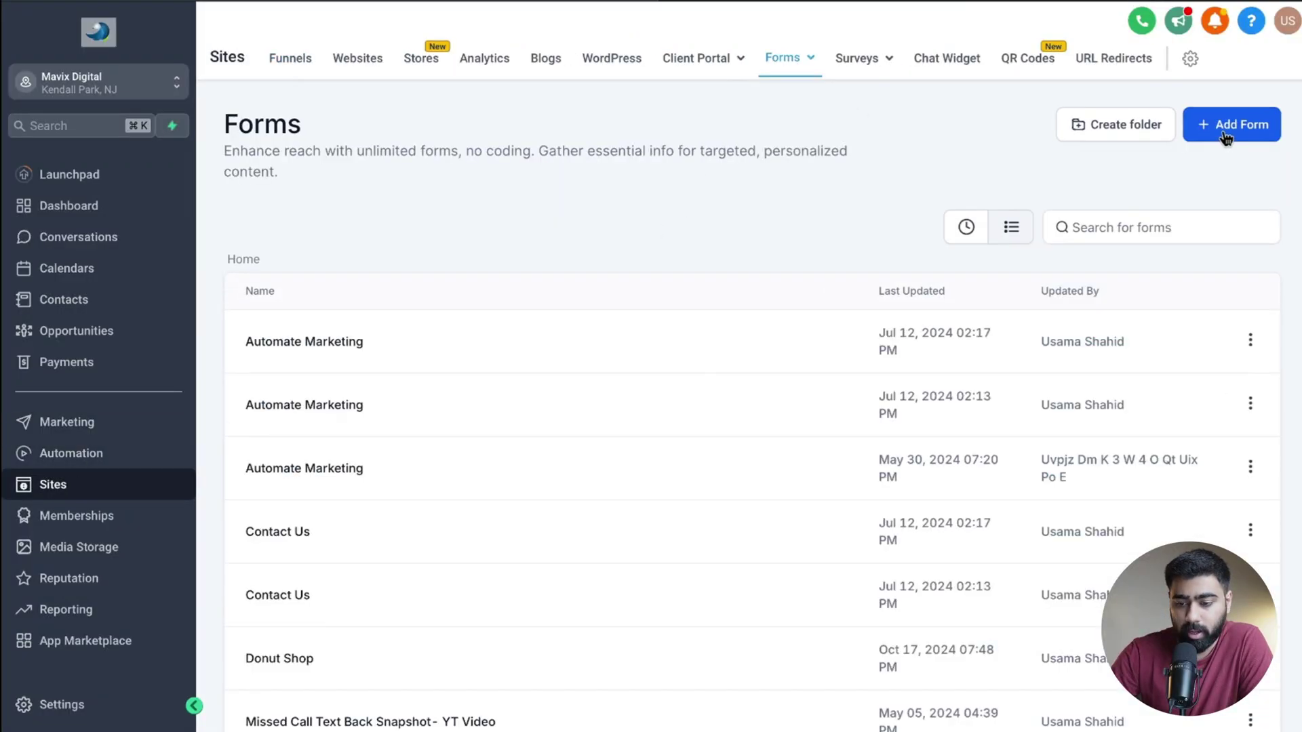
left_click(1221, 128)
left_click(1187, 88)
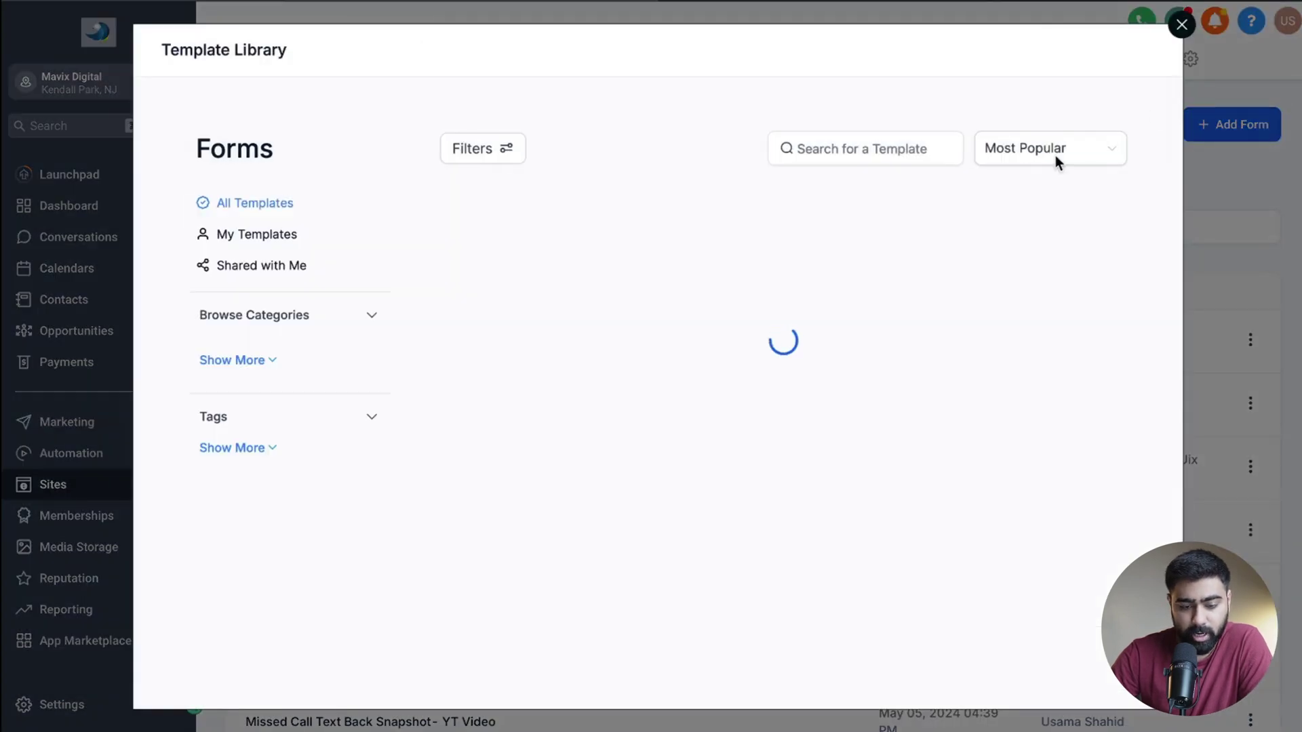
mouse_move(671, 356)
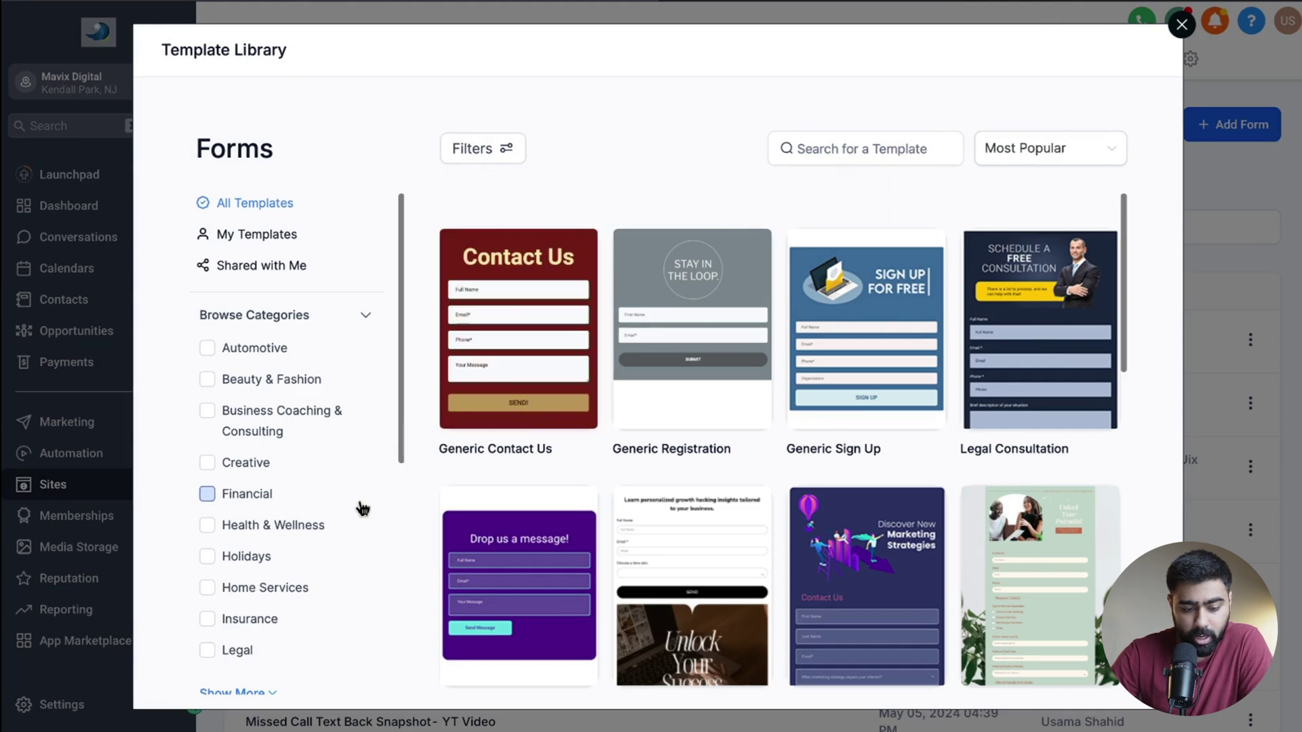
- Expand the full list of form template categories and filter the templates by Restaurant & Bar
scroll(363, 509, "down", 6)
scroll(326, 404, "up", 1)
scroll(326, 407, "down", 1)
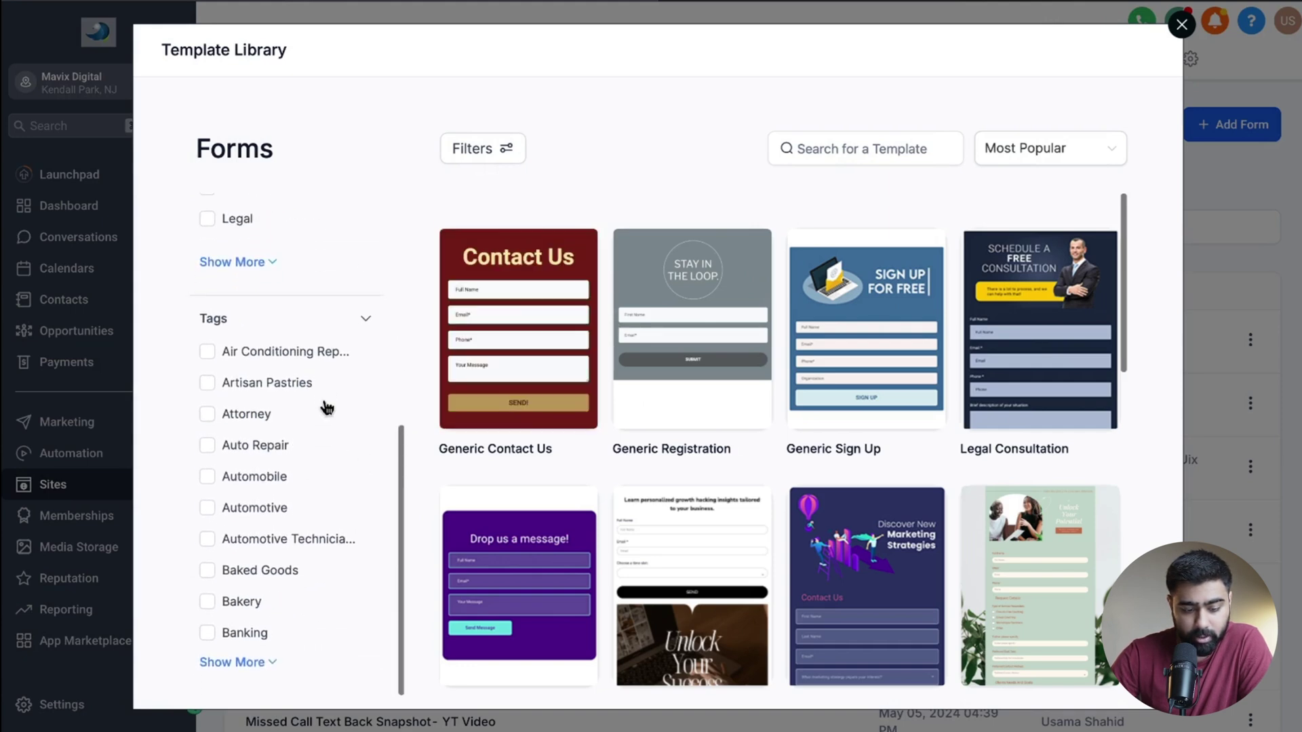
scroll(285, 441, "up", 4)
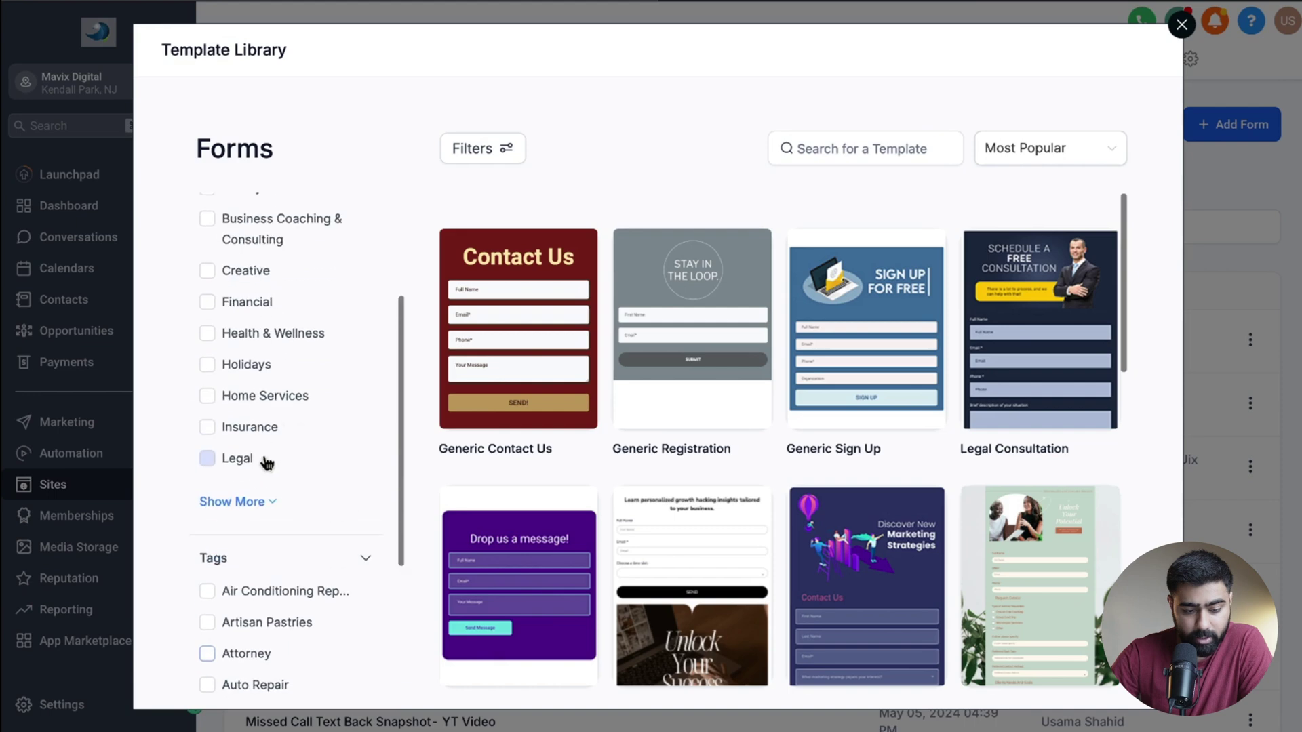
left_click(258, 502)
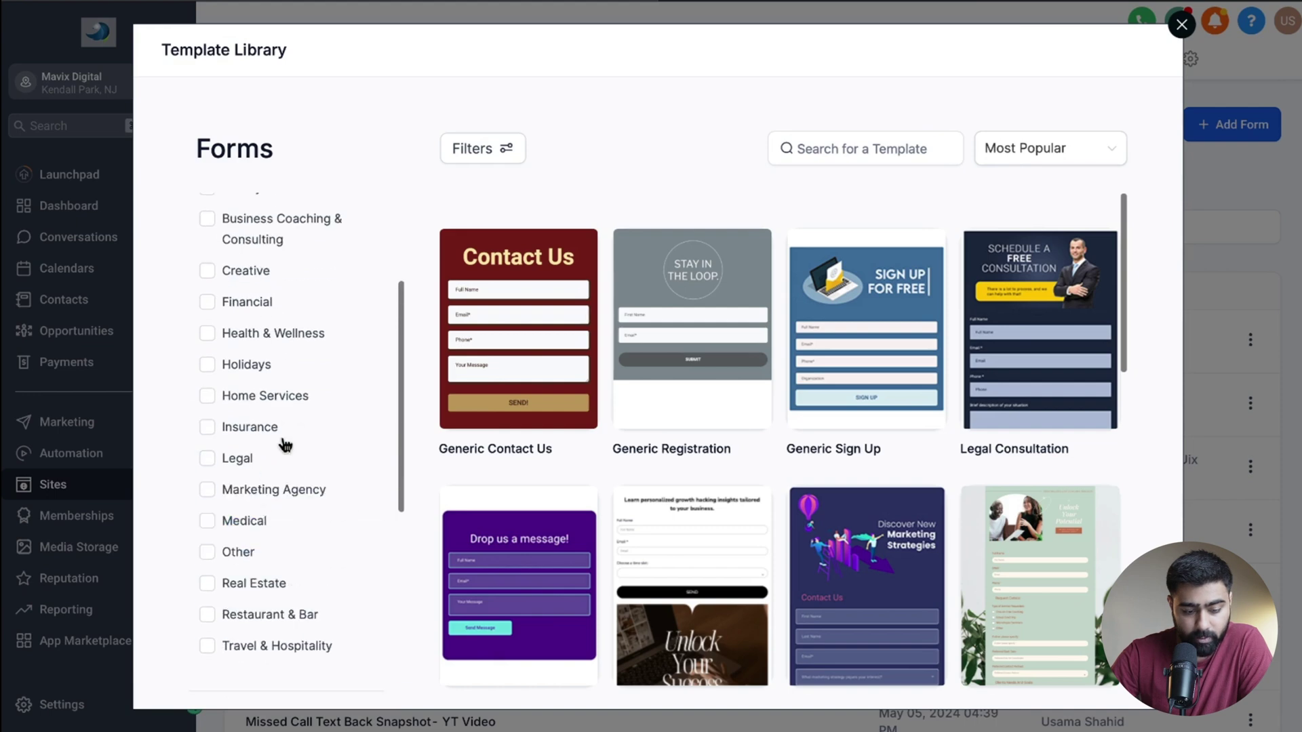
scroll(285, 445, "down", 2)
left_click(207, 536)
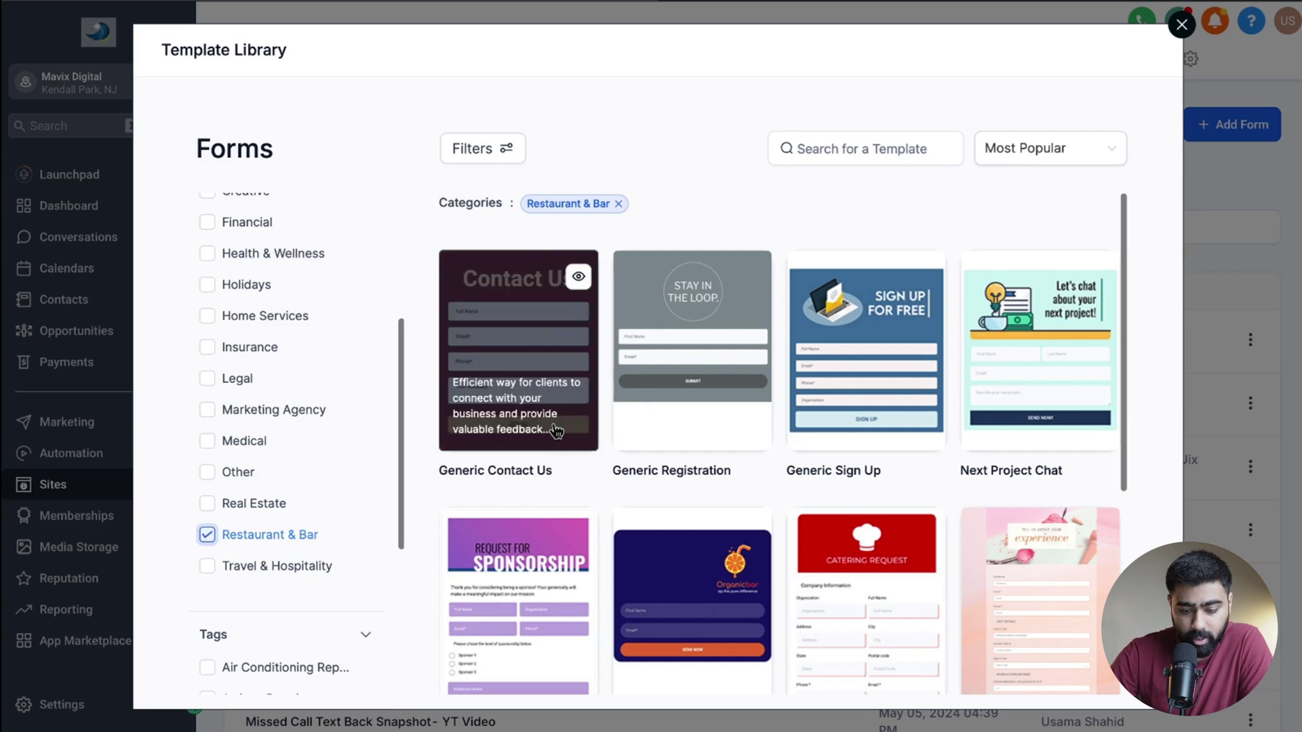
- Choose the Donut Shop template and continue with it into the form editor
scroll(556, 431, "down", 3)
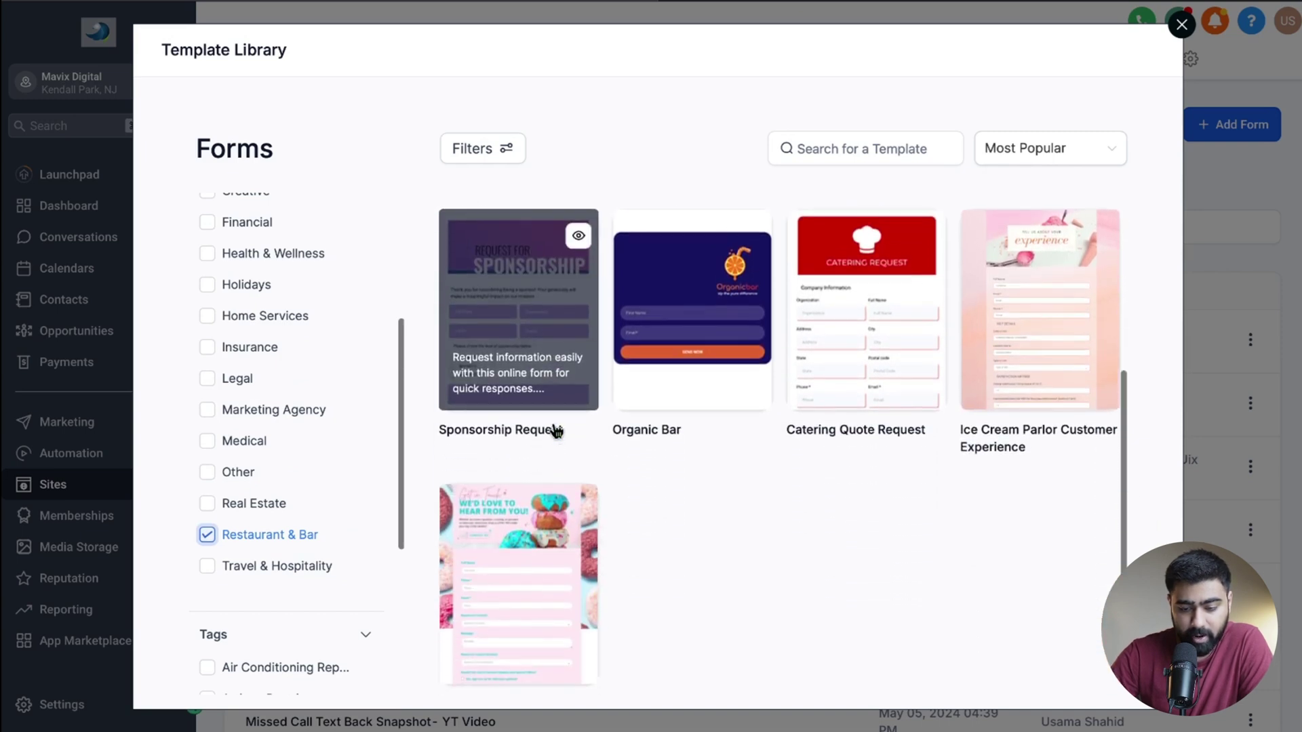
scroll(553, 430, "down", 1)
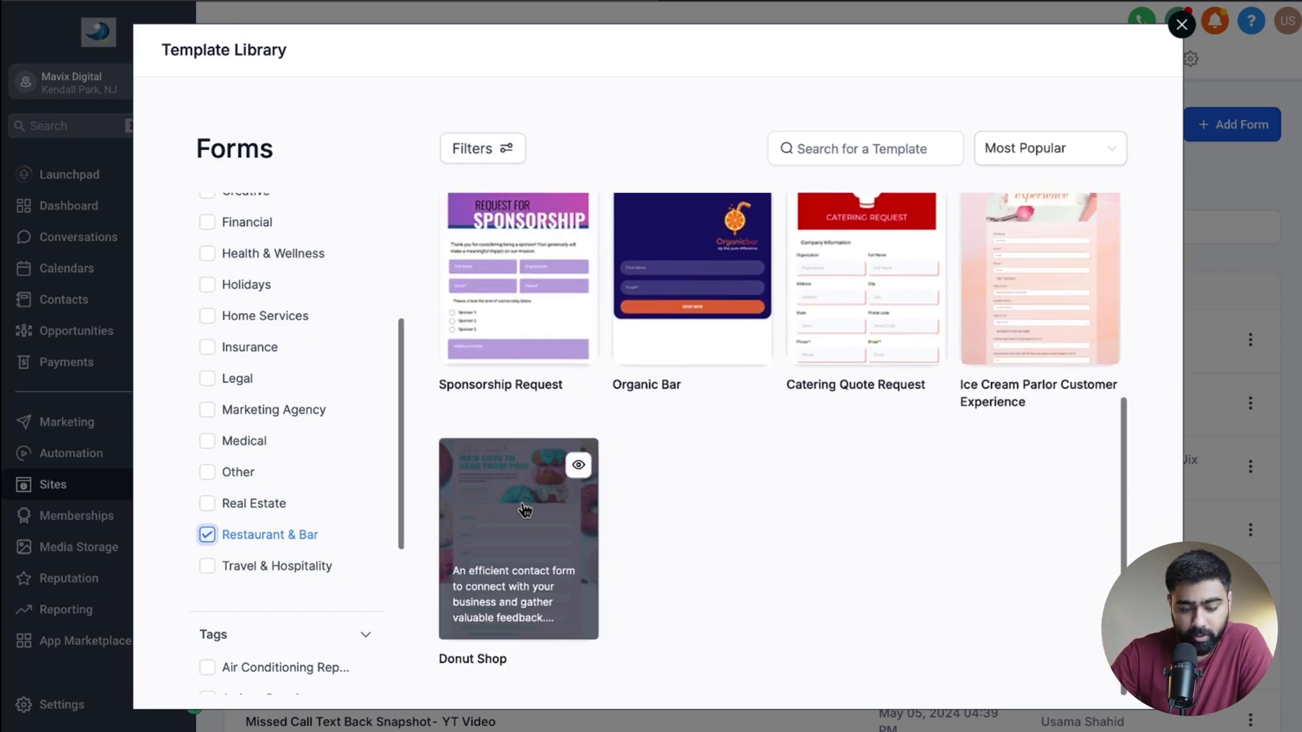
mouse_move(543, 553)
left_click(523, 508)
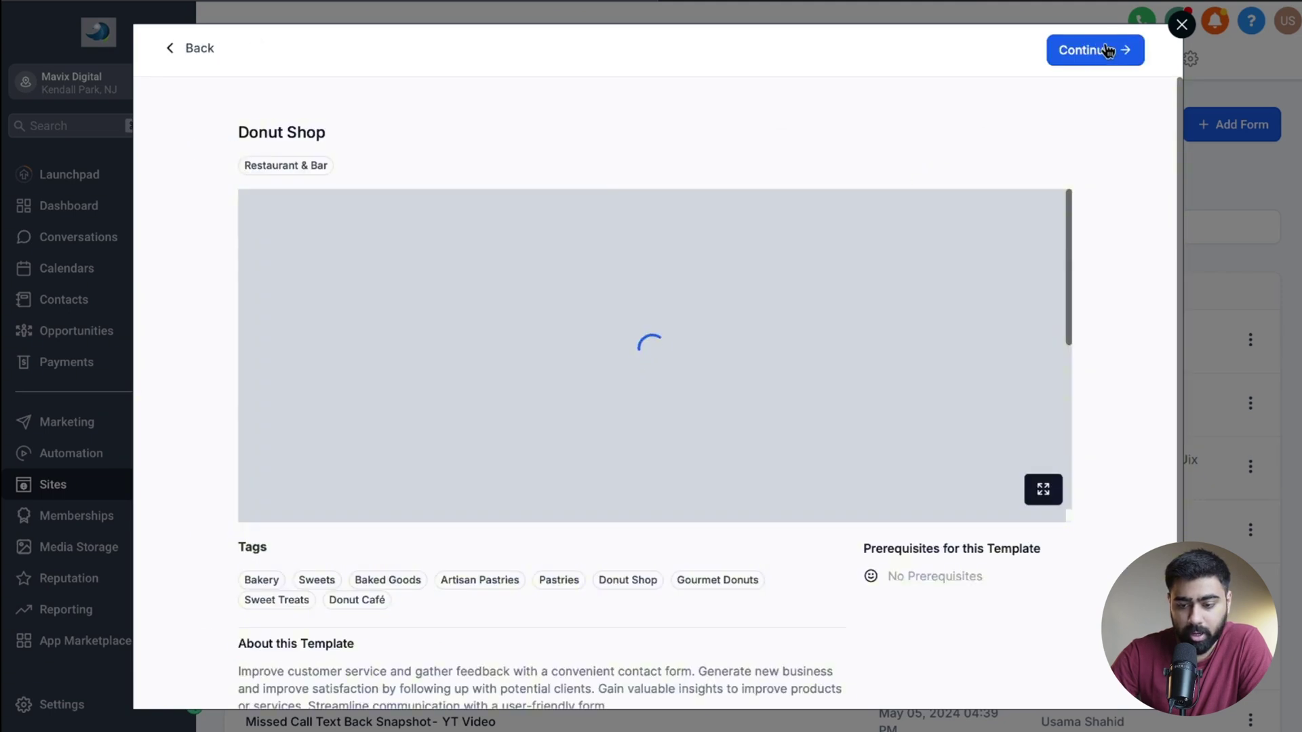
left_click(1103, 50)
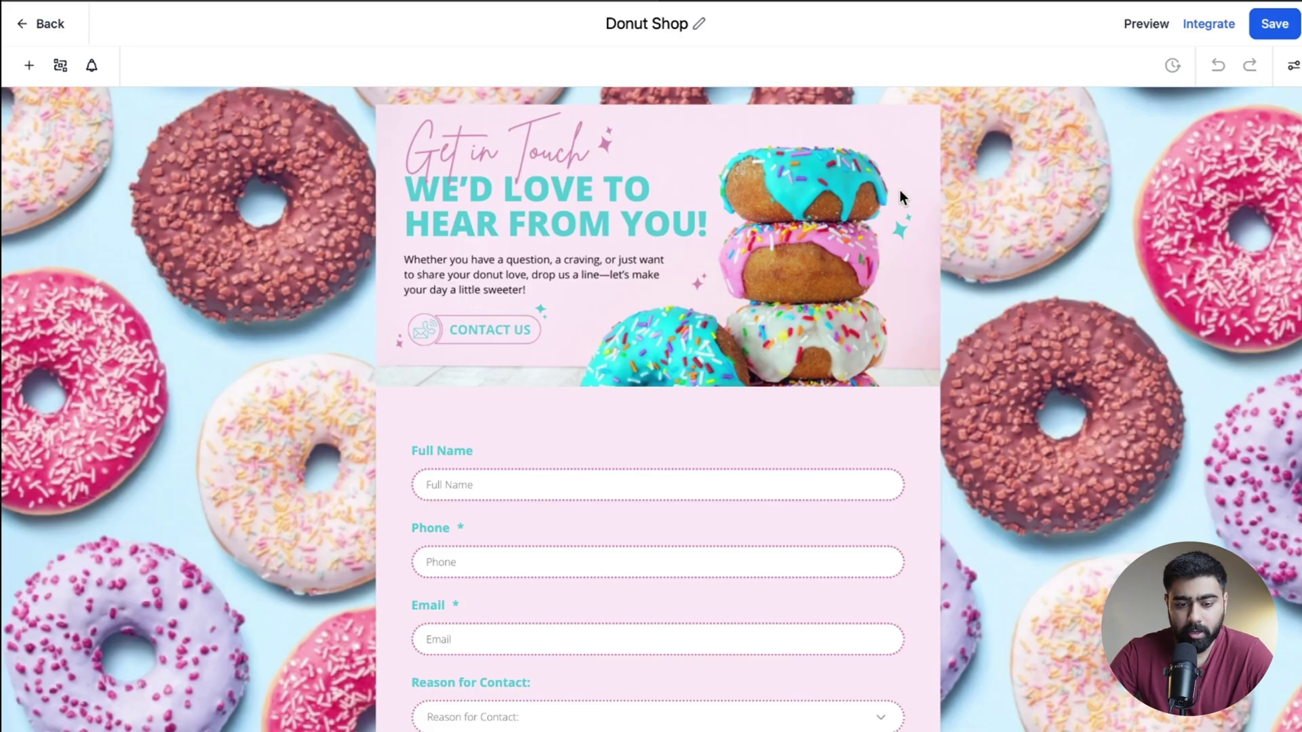
- Rename the form as "Free Dessert Campaign Demo"
left_click(636, 23)
type("Free ")
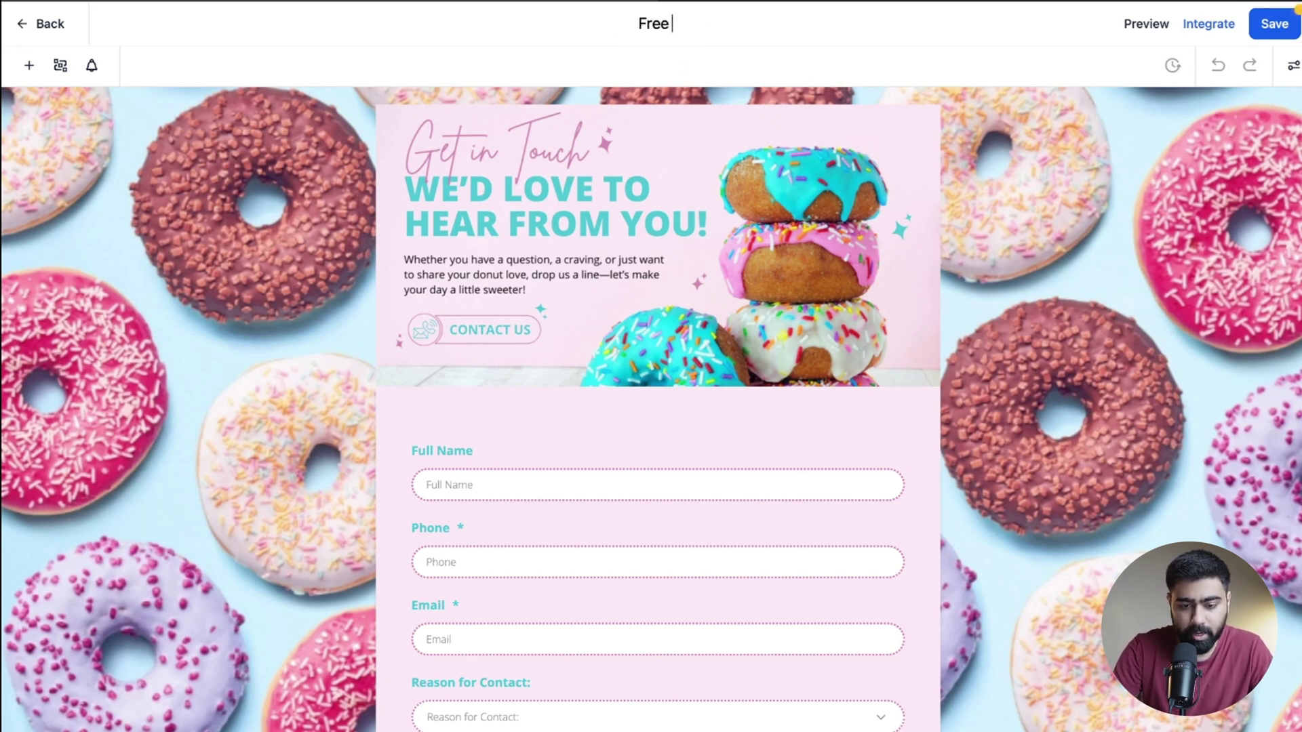
type("Dessert Campaign")
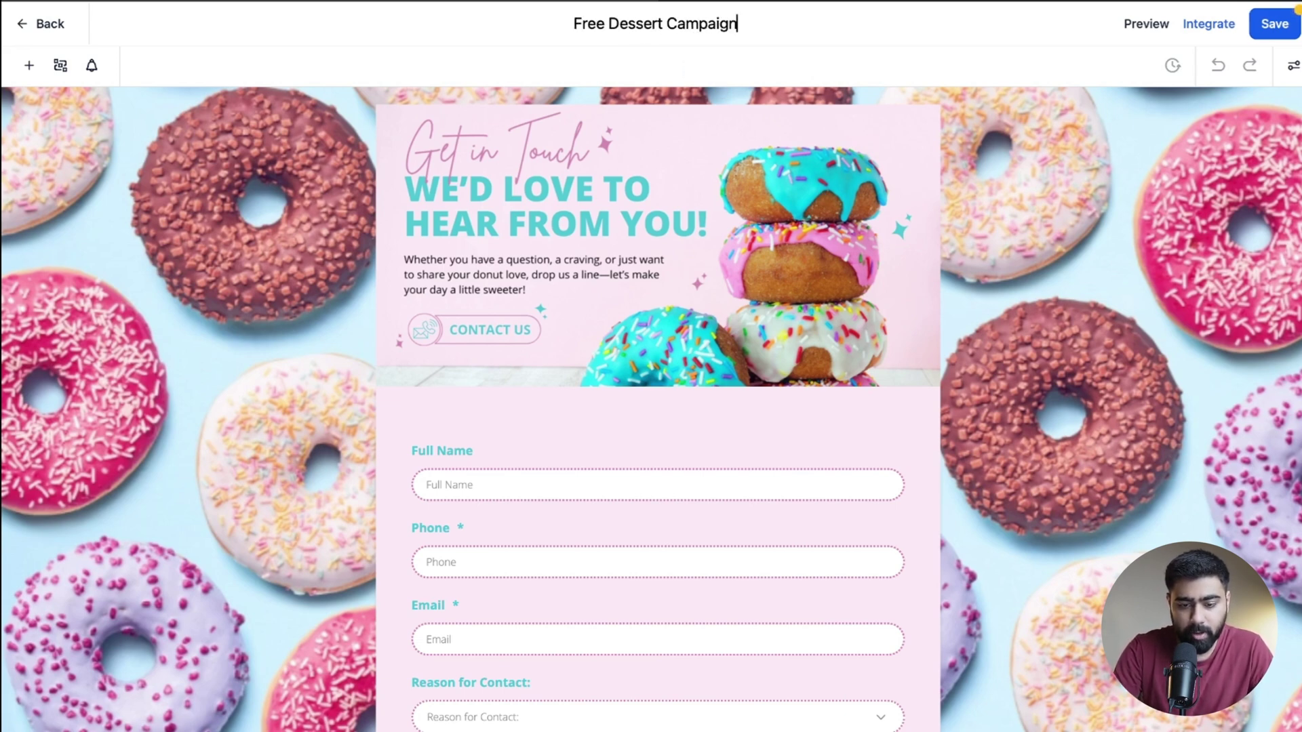
type(" Demo")
key("Return")
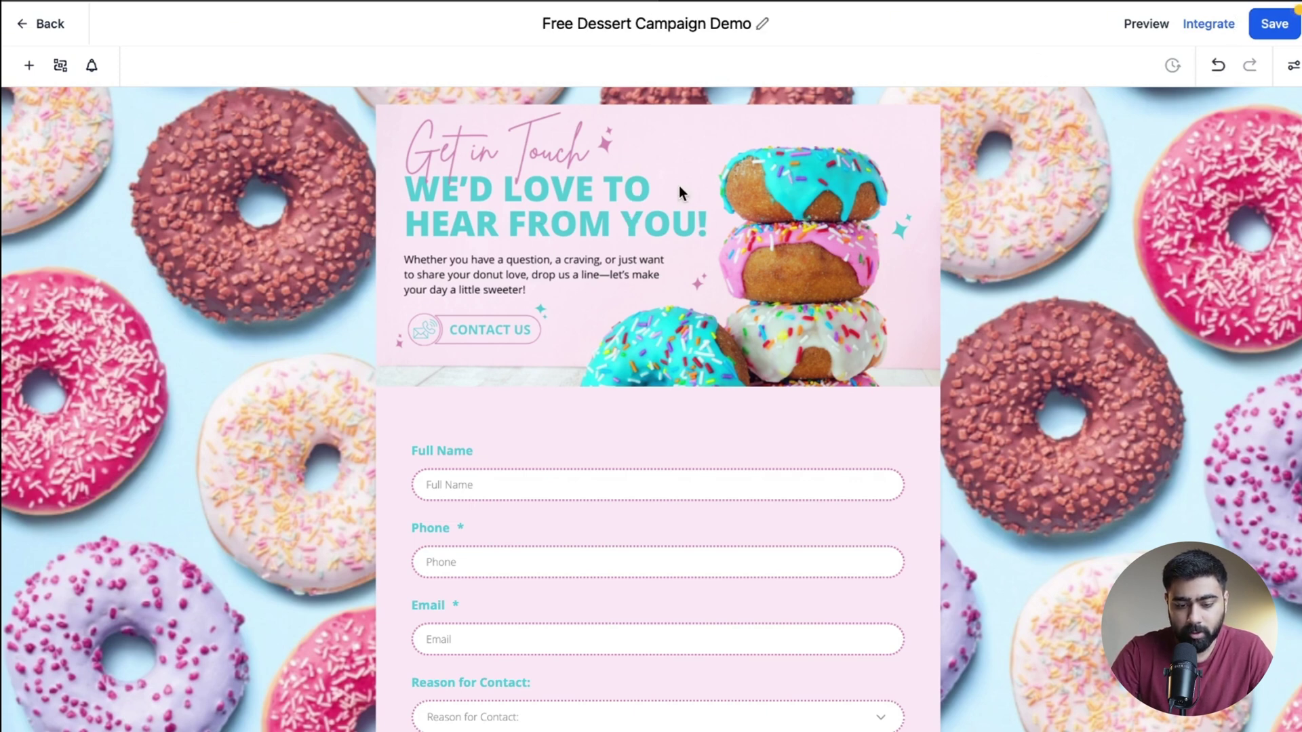
- Replace the form's header image in the styles with the pink "Get a Free Dessert" donut image
left_click(1293, 66)
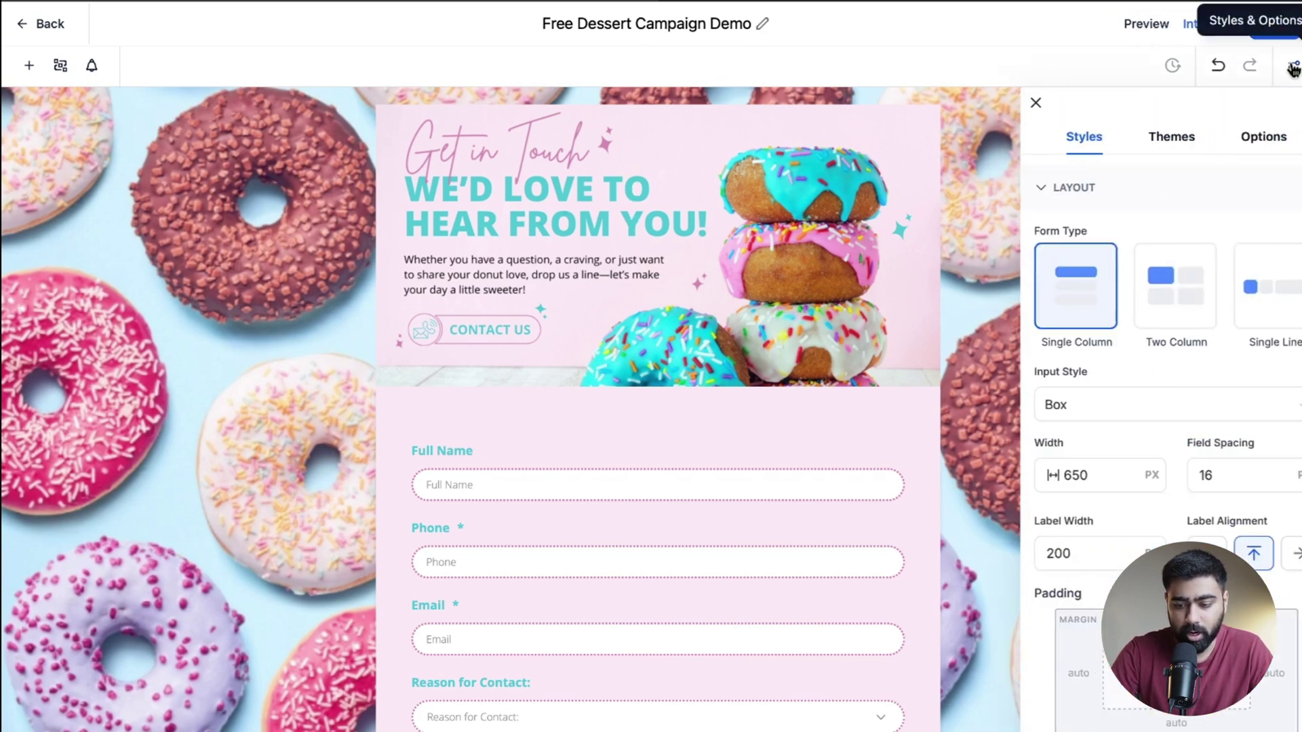
scroll(1113, 388, "down", 4)
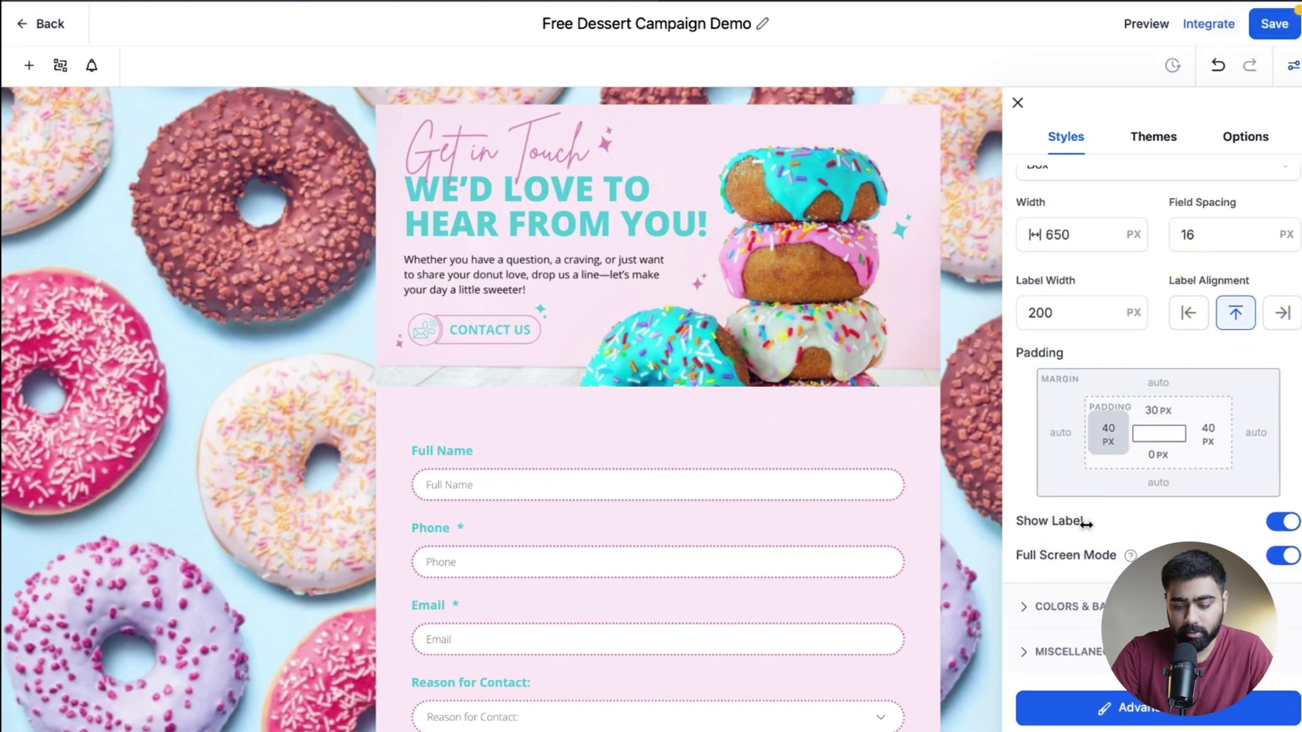
left_click(1034, 610)
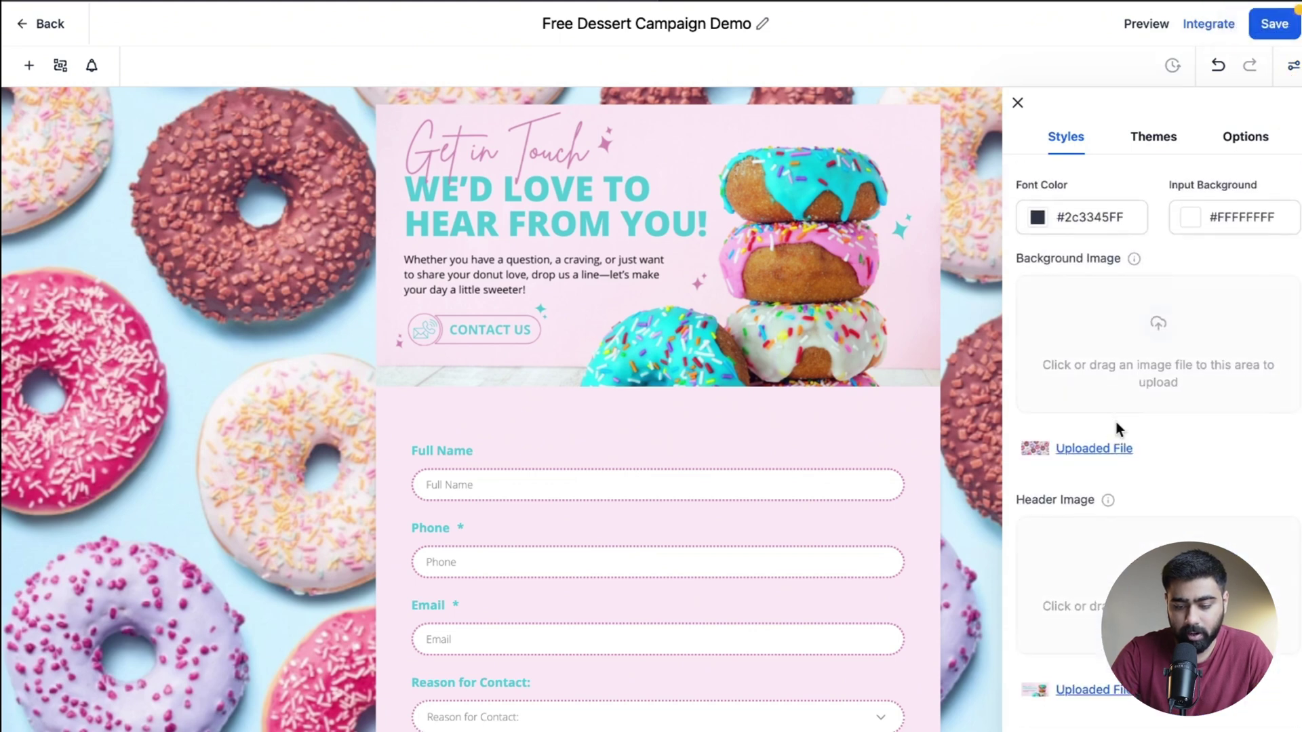
scroll(1116, 422, "down", 1)
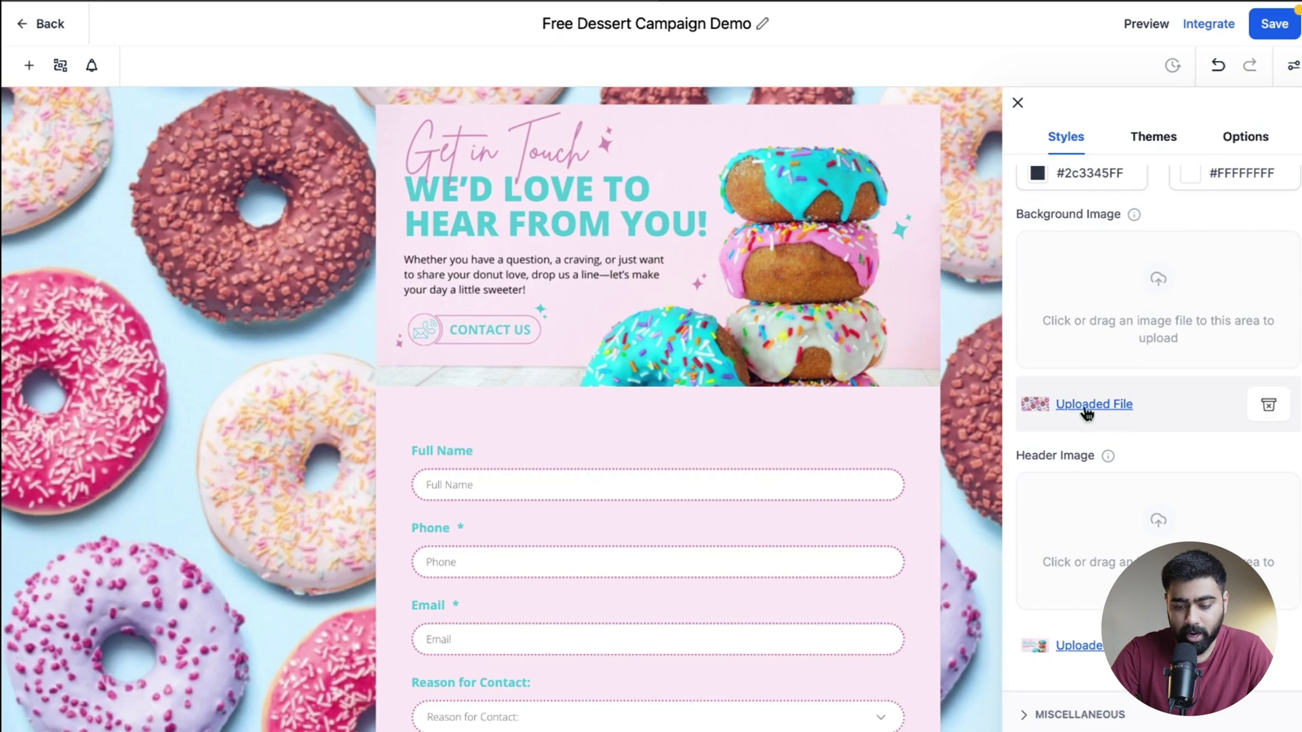
scroll(1089, 419, "down", 1)
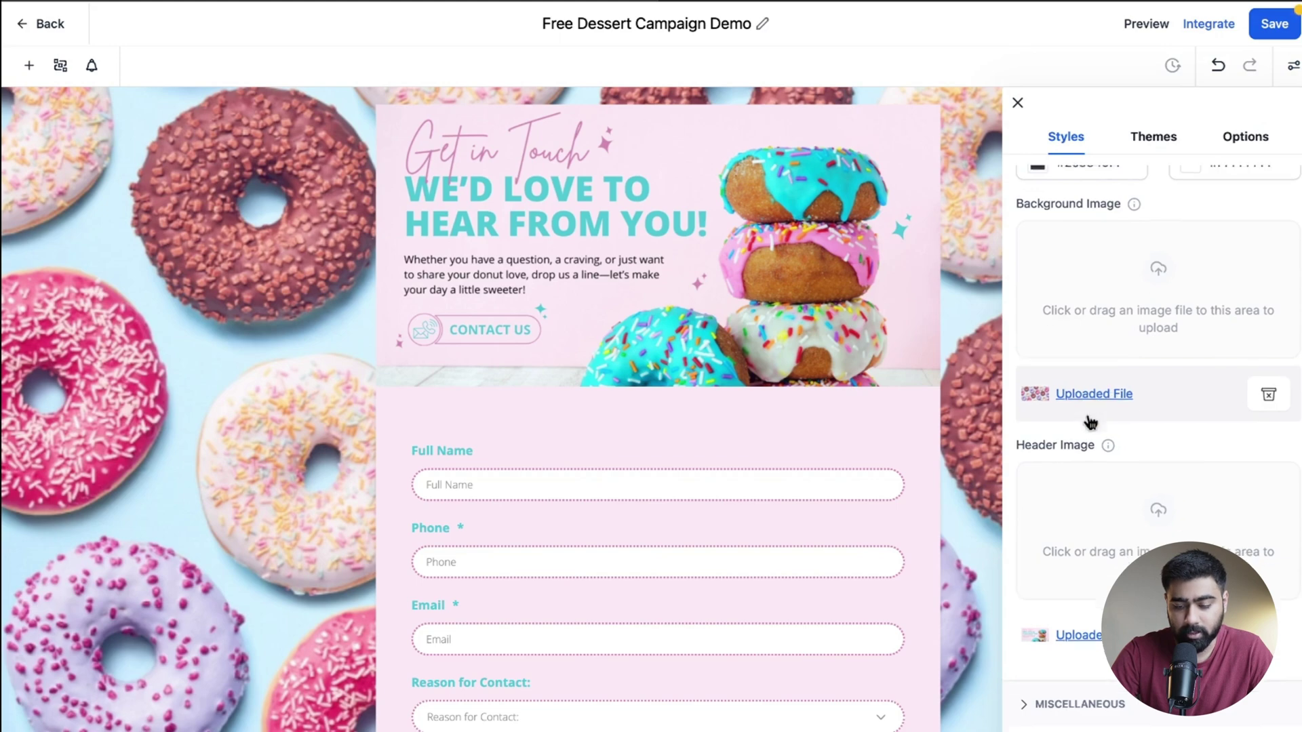
scroll(1078, 543, "down", 1)
left_click(1268, 581)
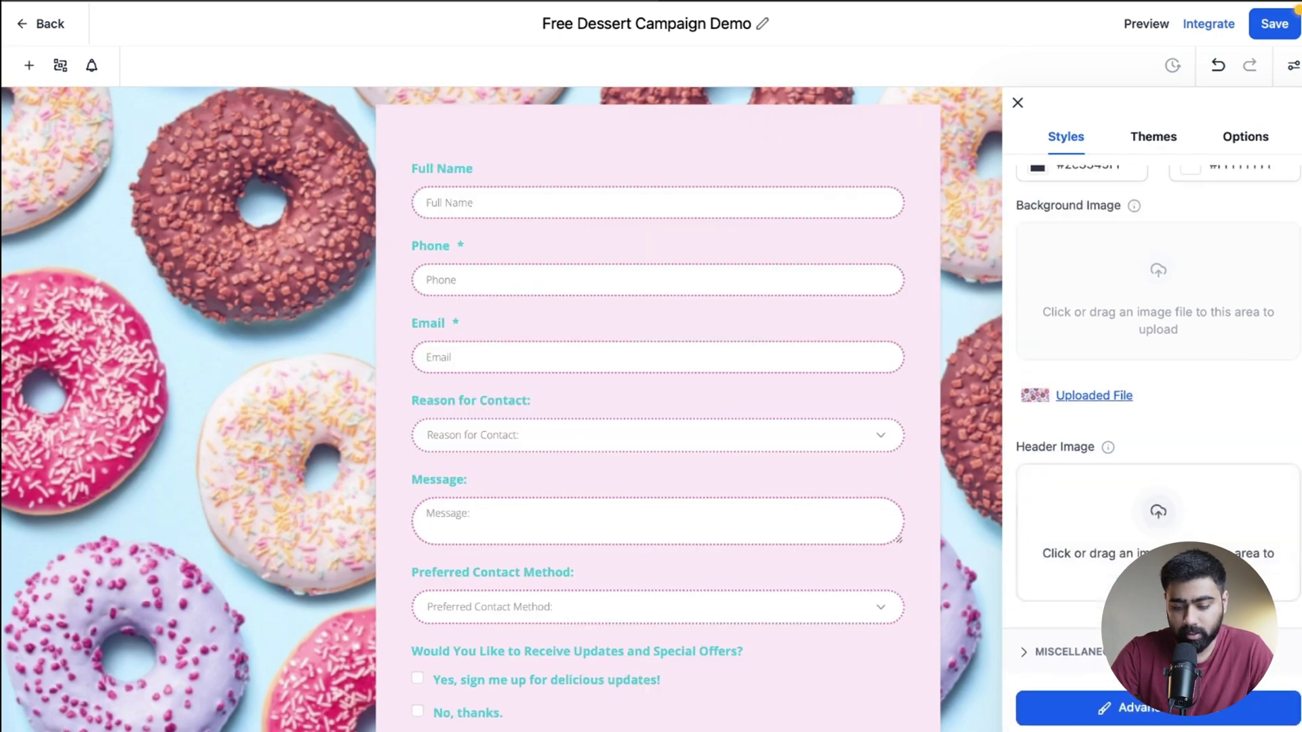
left_click(1127, 558)
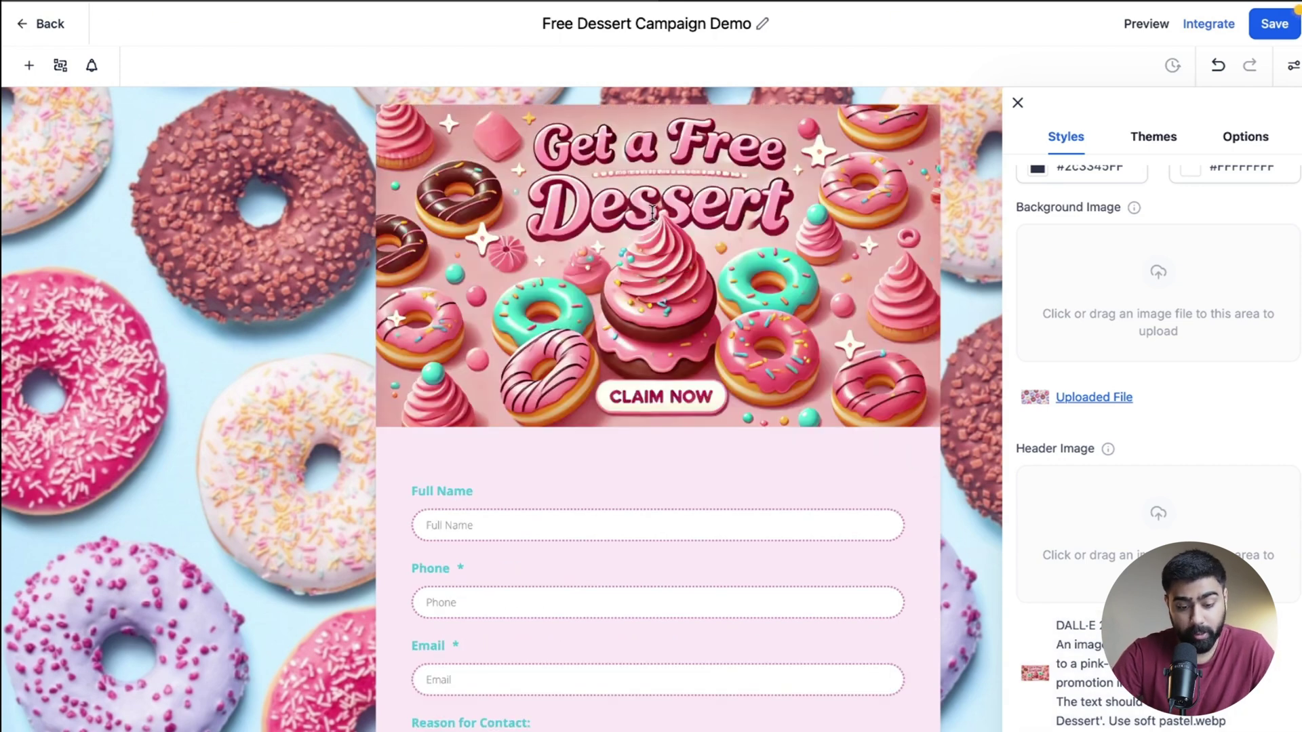
- Make the Full Name field of the form required
scroll(654, 217, "down", 2)
scroll(653, 214, "down", 3)
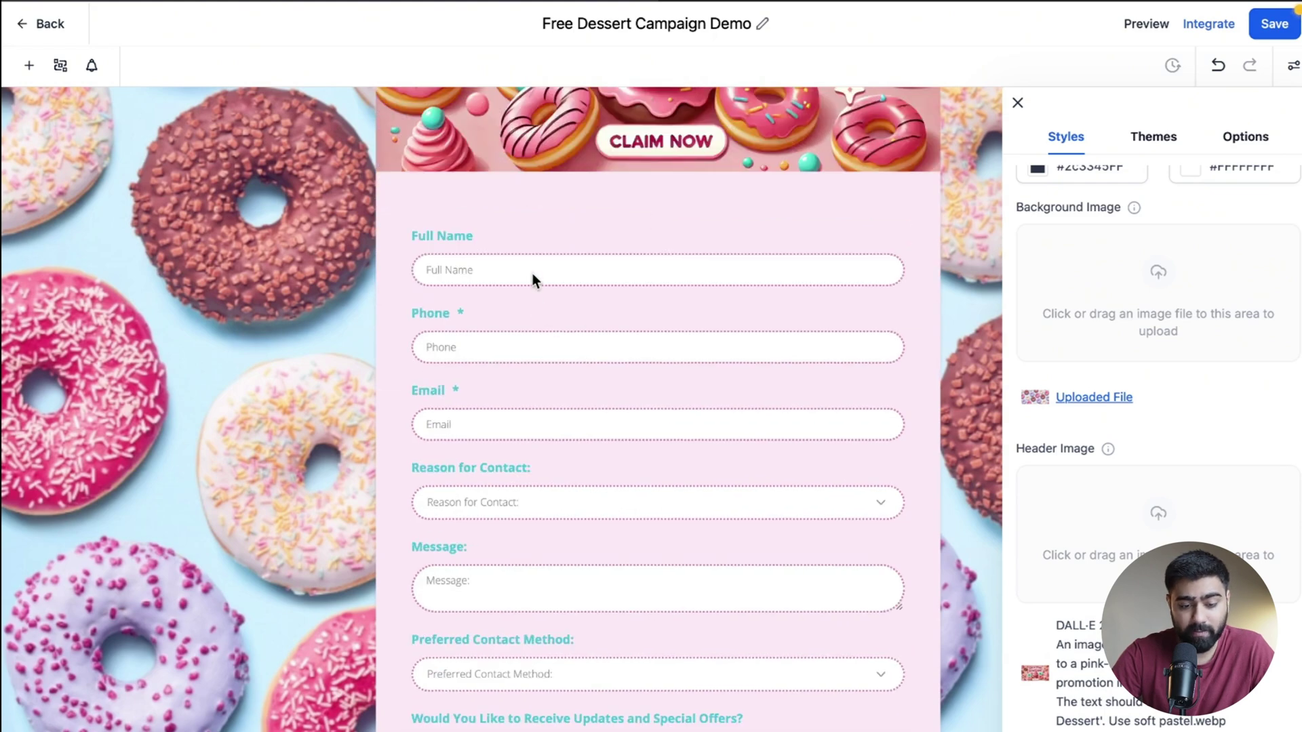
left_click(477, 252)
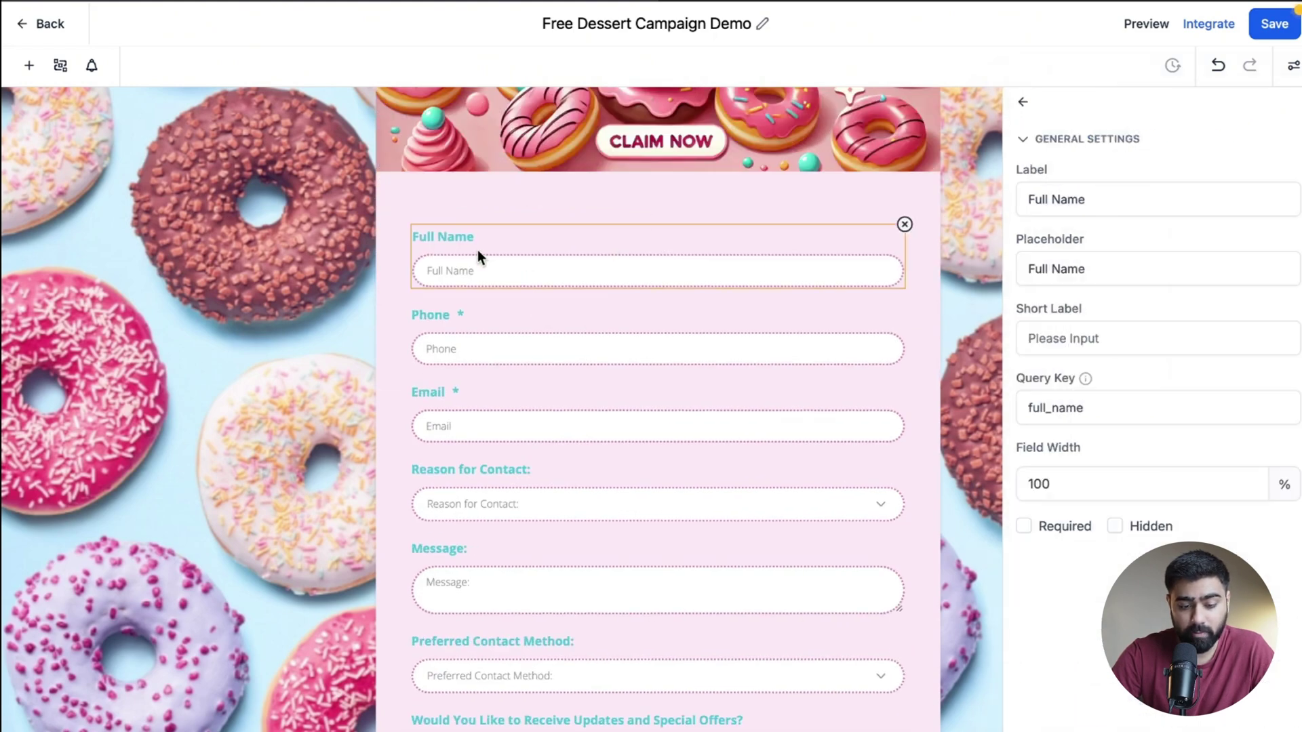
left_click(1023, 526)
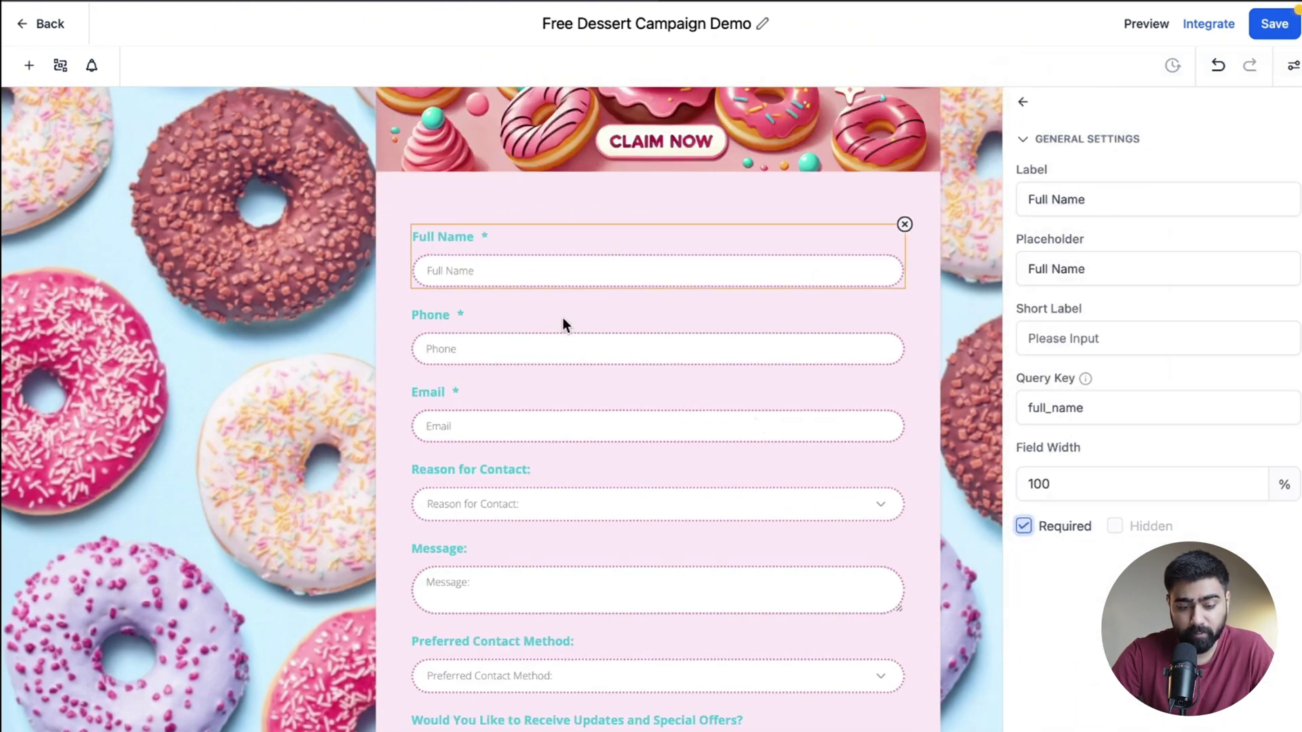
- Delete the Reason for Contact, Message, Preferred Contact Method, and updates and special offers fields from the form
left_click(469, 482)
left_click(901, 456)
left_click(901, 456)
left_click(904, 468)
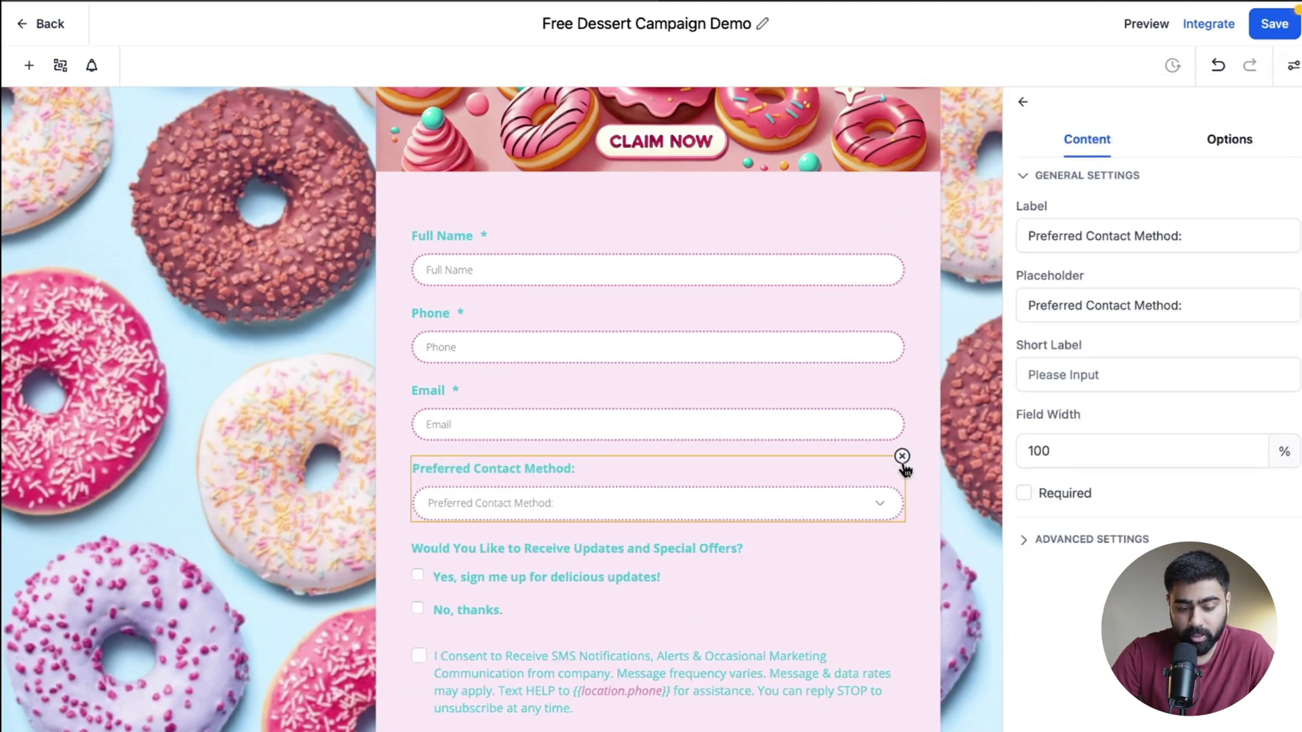
left_click(901, 457)
left_click(893, 465)
left_click(901, 456)
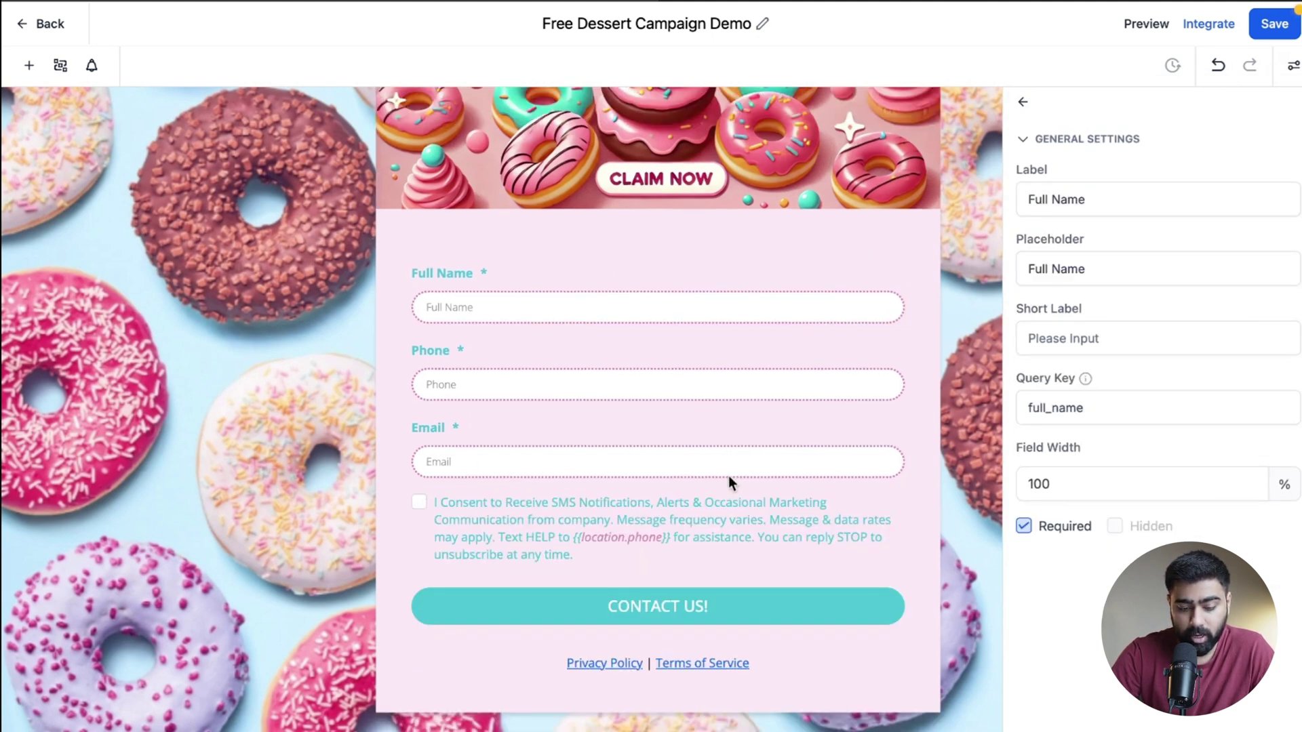
- Change the submit button's text to "Check In" and close the button settings
left_click(684, 603)
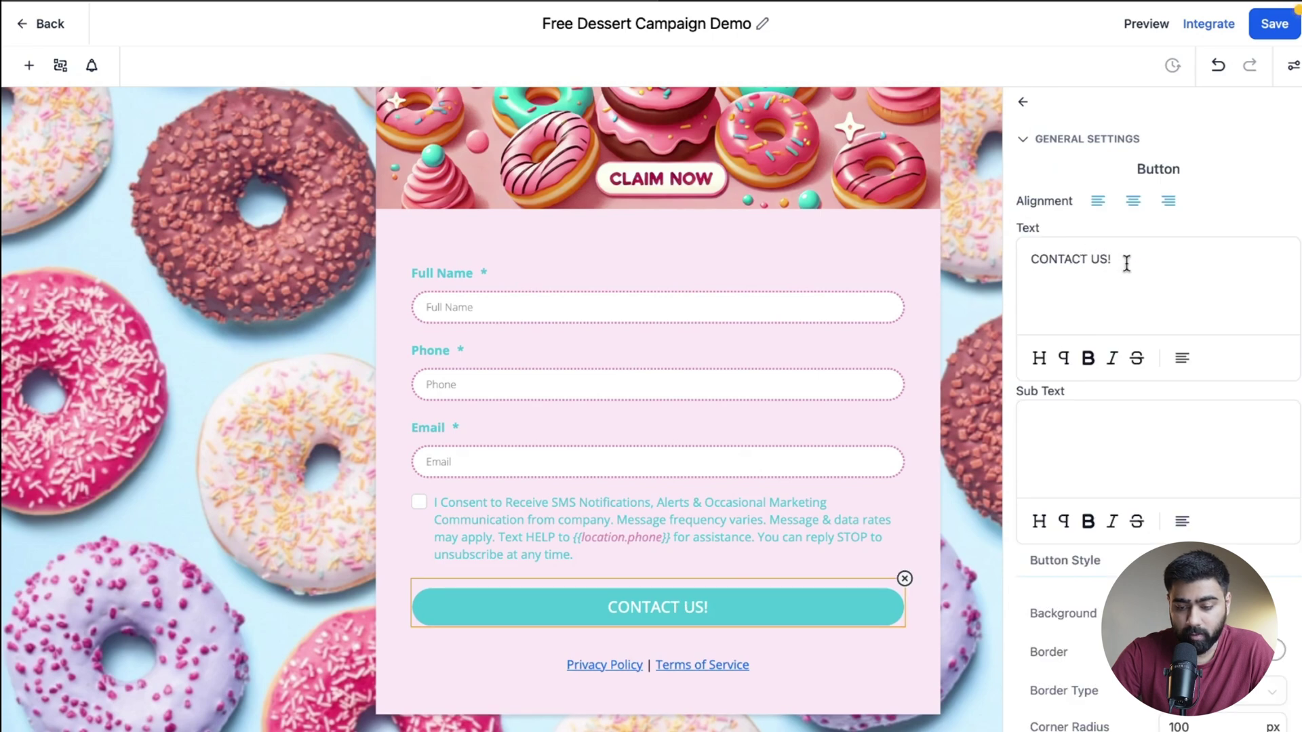
left_click_drag(1126, 263, 917, 263)
type("Check")
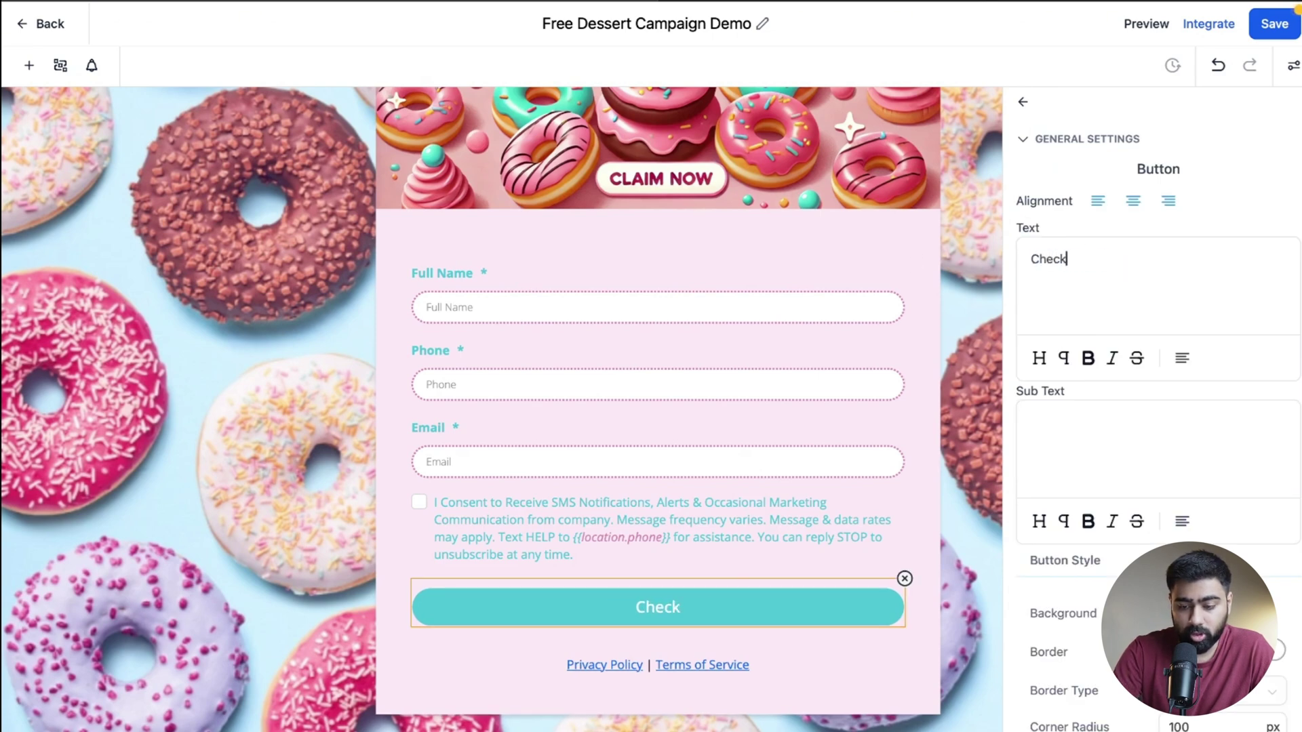
type(" In")
key("ctrl+a")
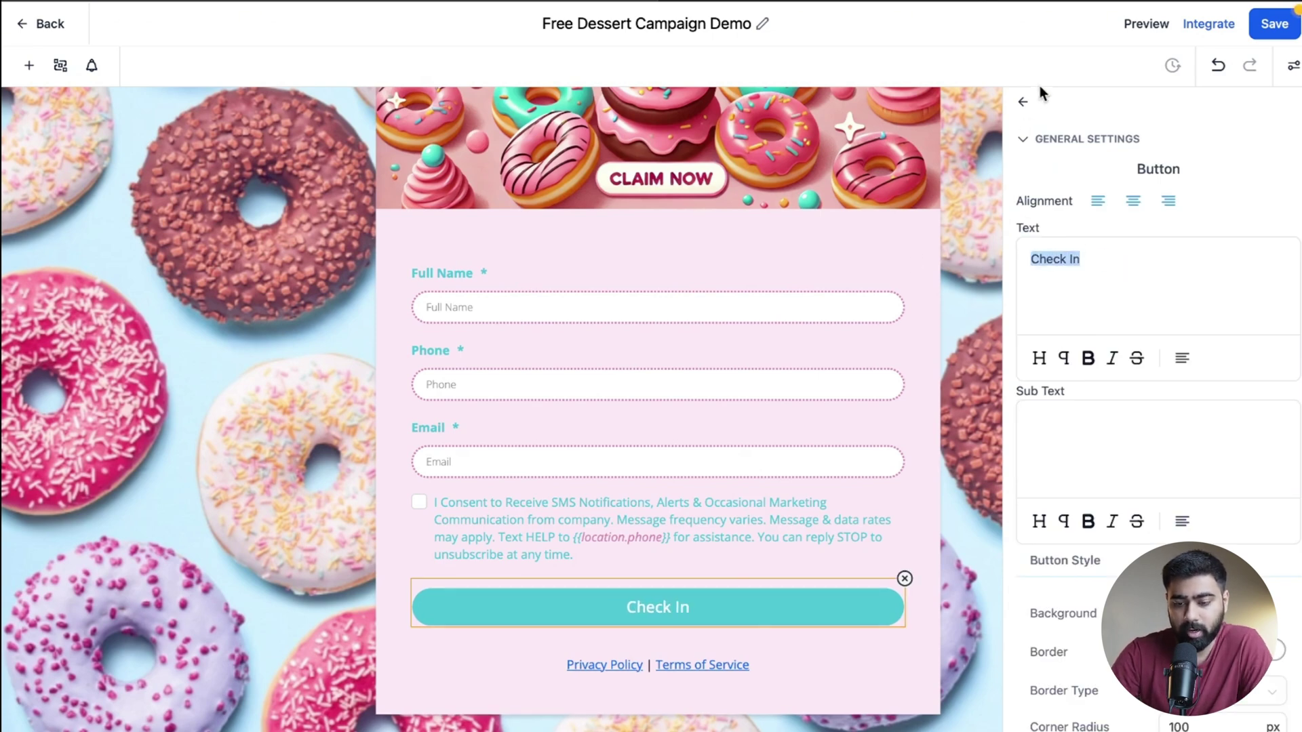
left_click(1025, 106)
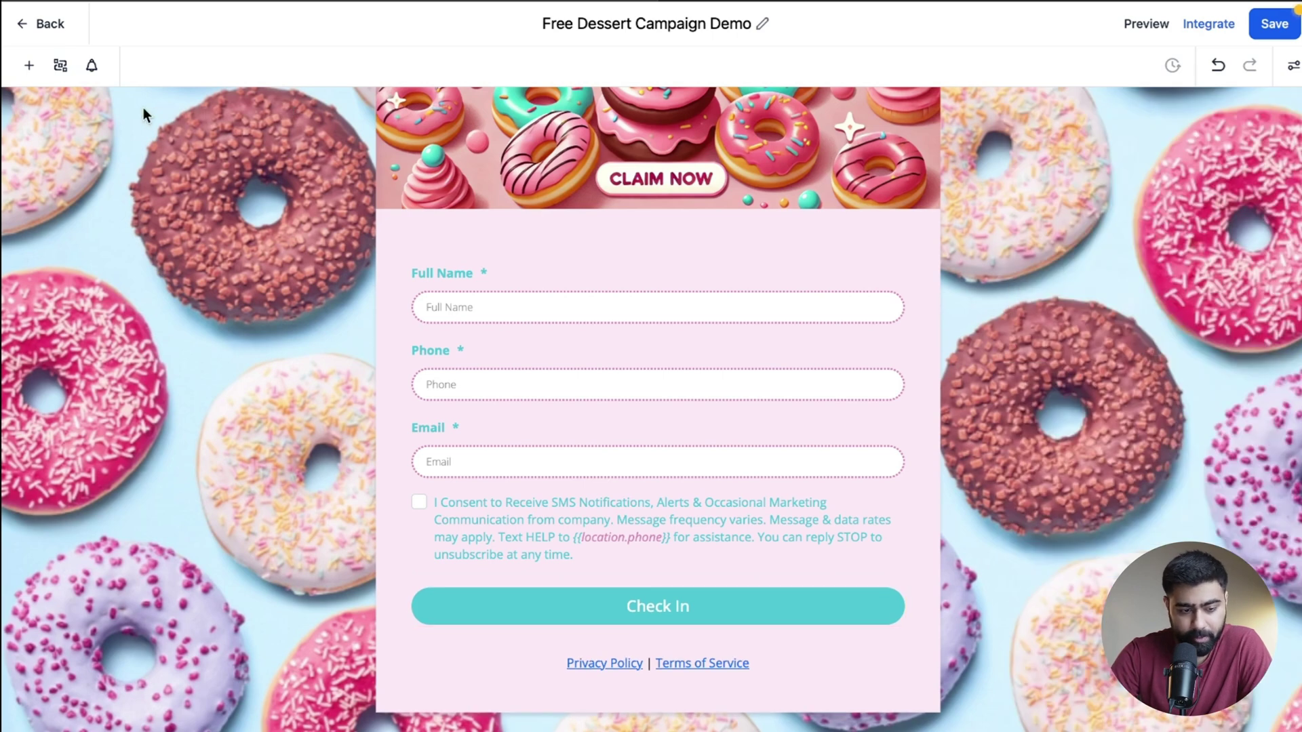
- Create a Single Line custom field named "Redeem Status" in the Contact group and save it
left_click(28, 68)
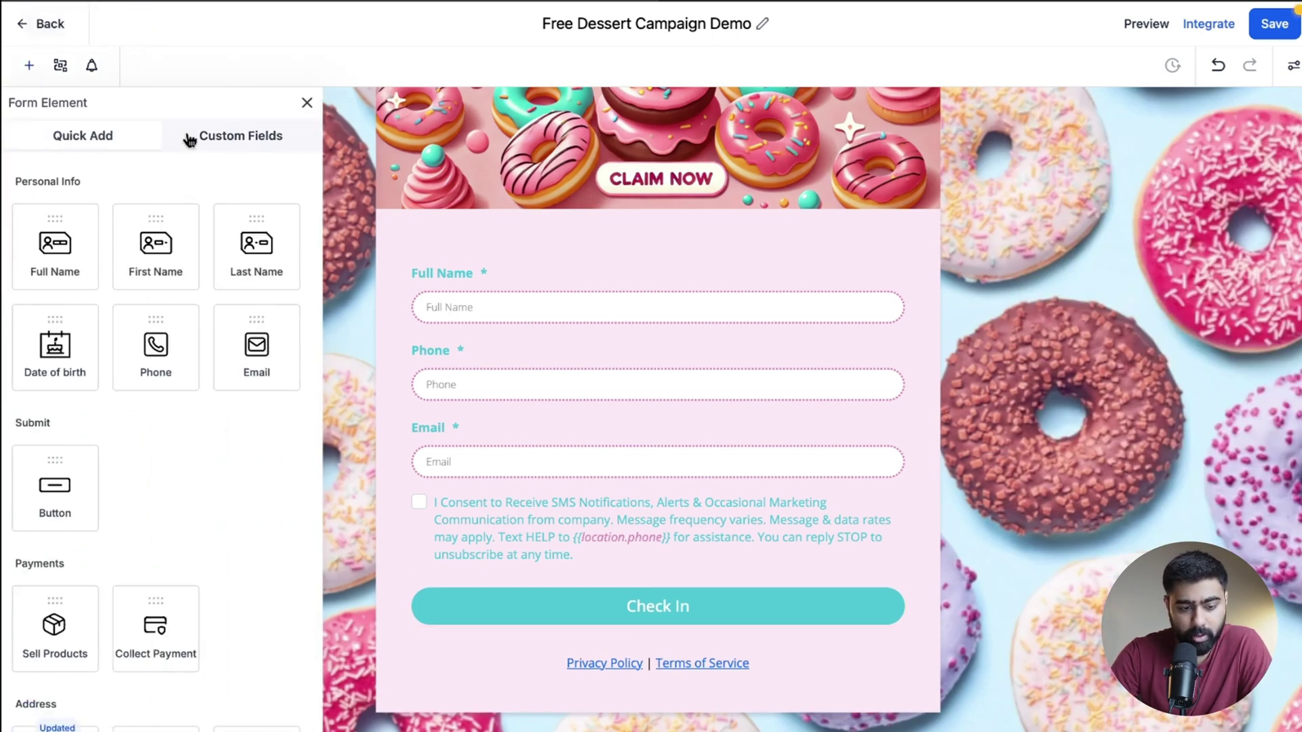
left_click(224, 137)
left_click(266, 183)
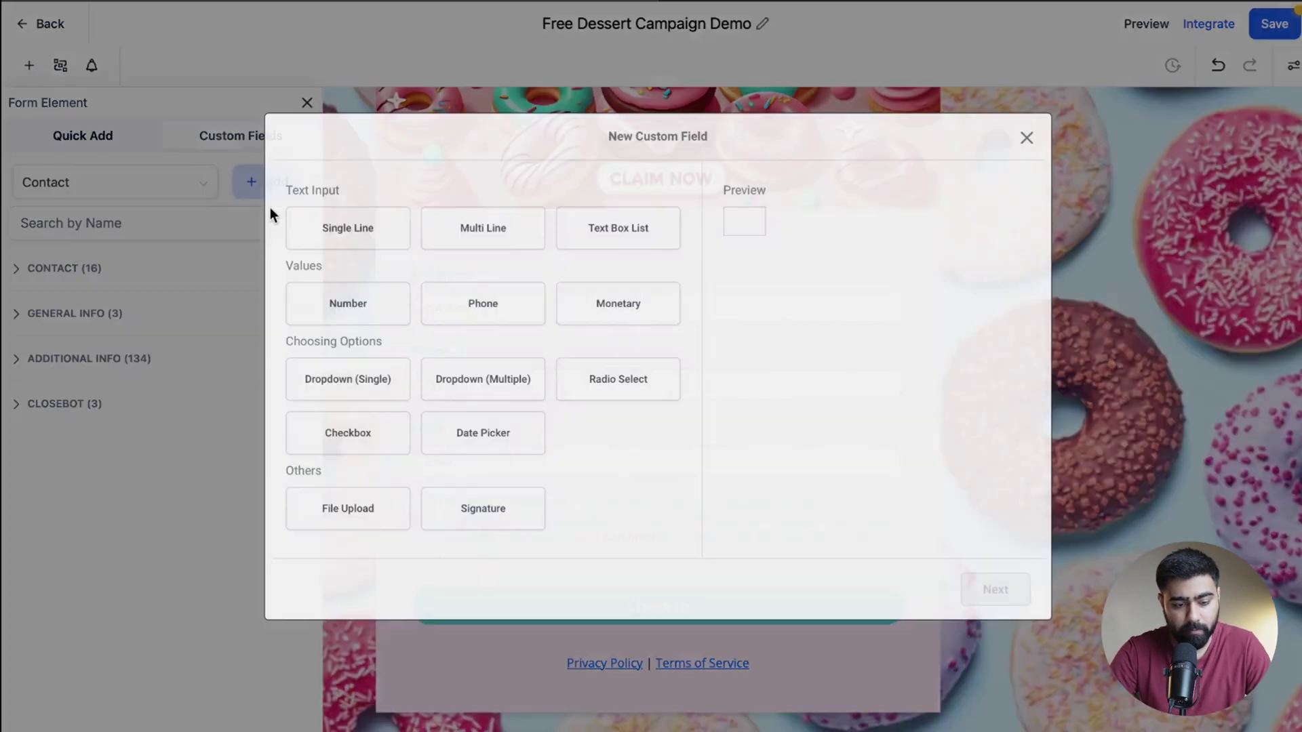
left_click(372, 233)
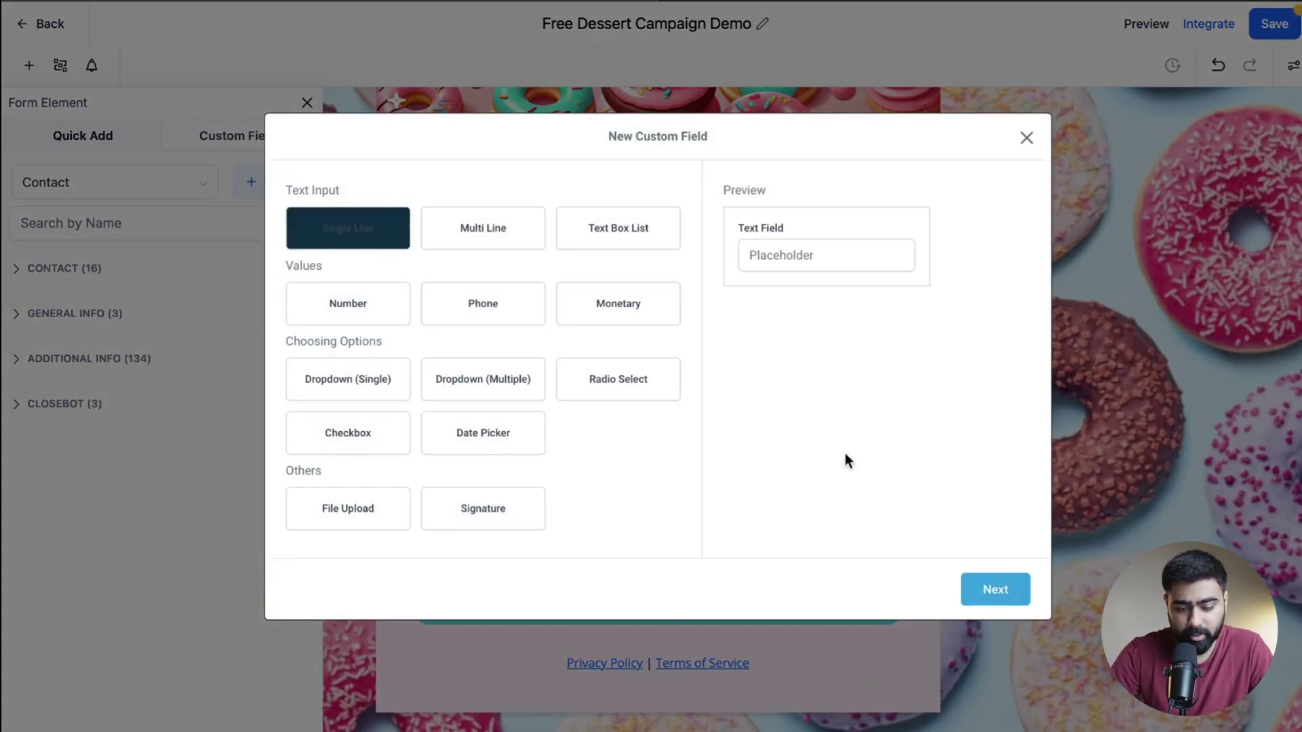
left_click(992, 588)
left_click(560, 323)
type("R")
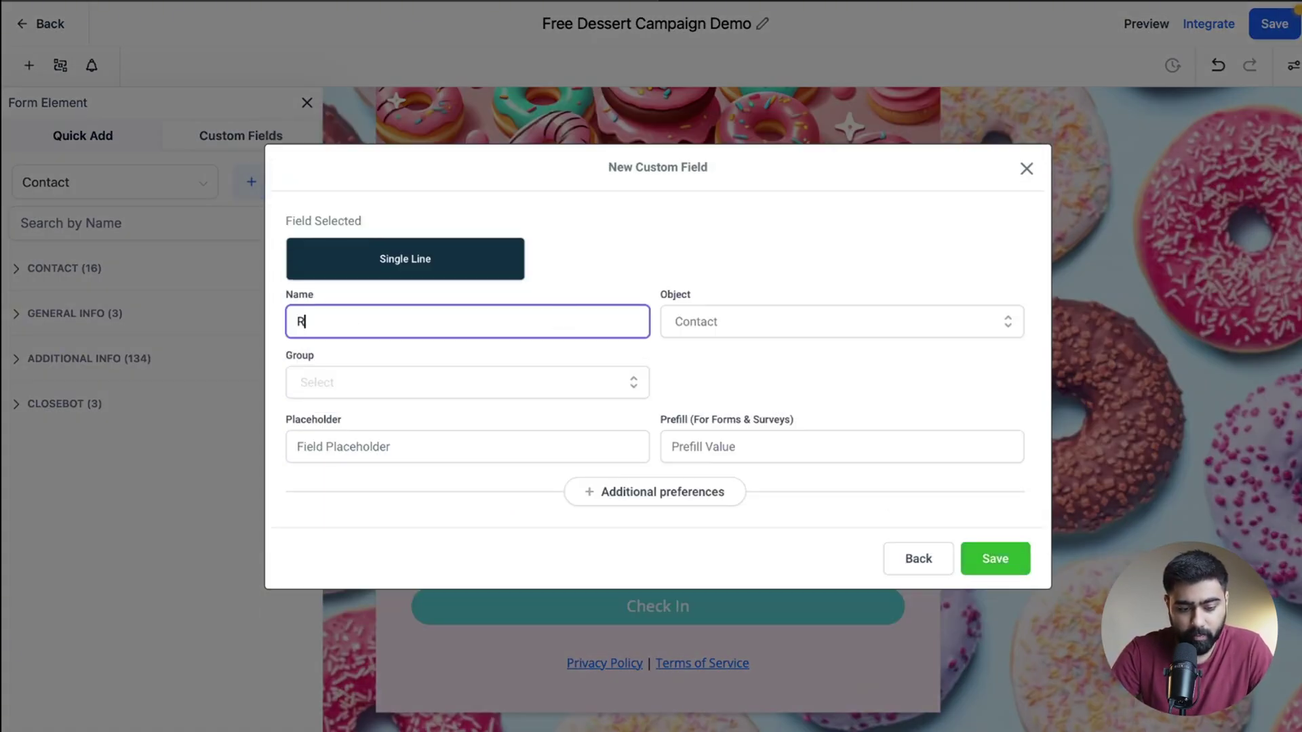
type("edeem Status")
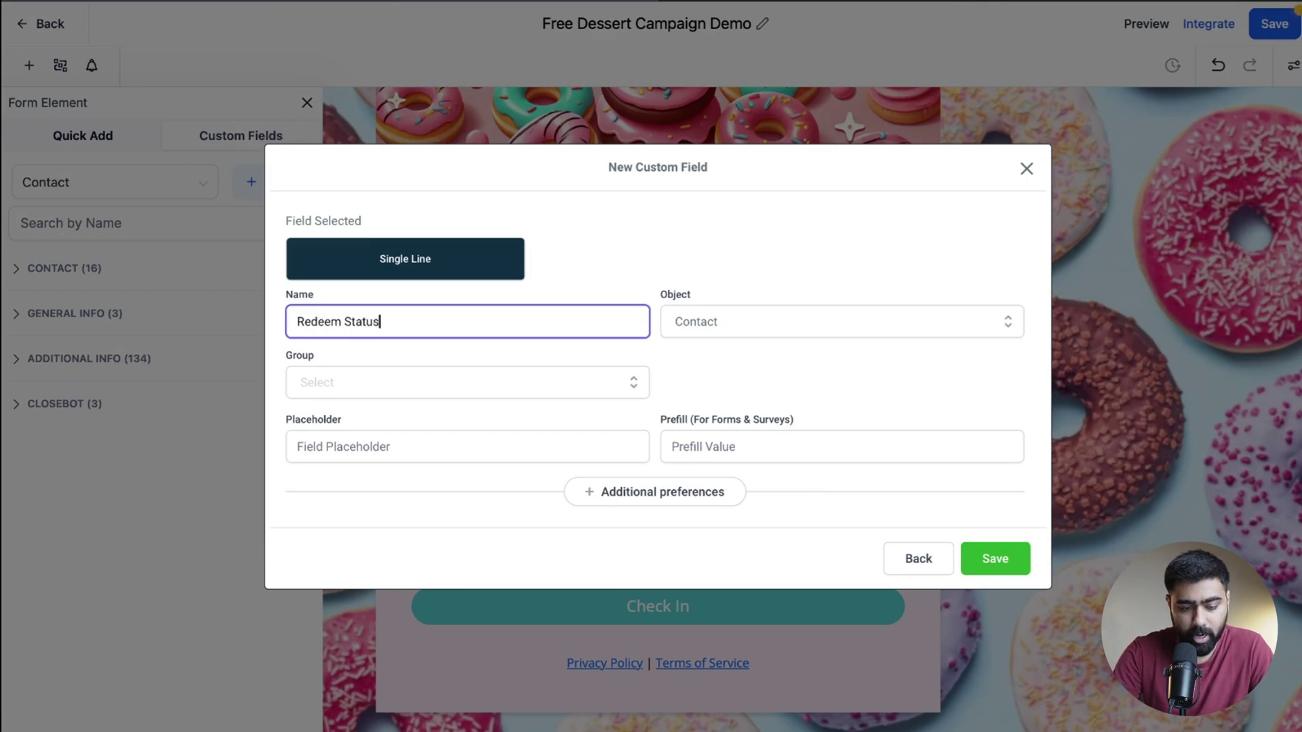
left_click(517, 381)
left_click(431, 422)
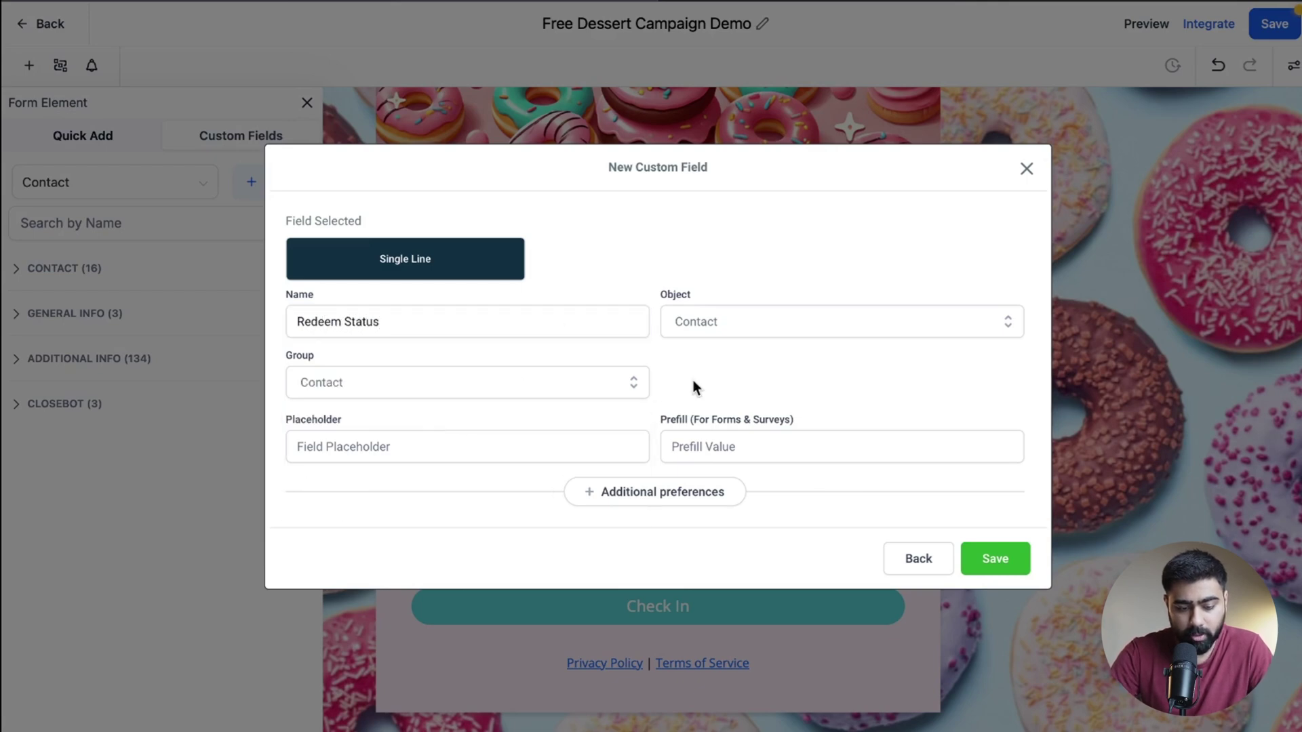
left_click(986, 549)
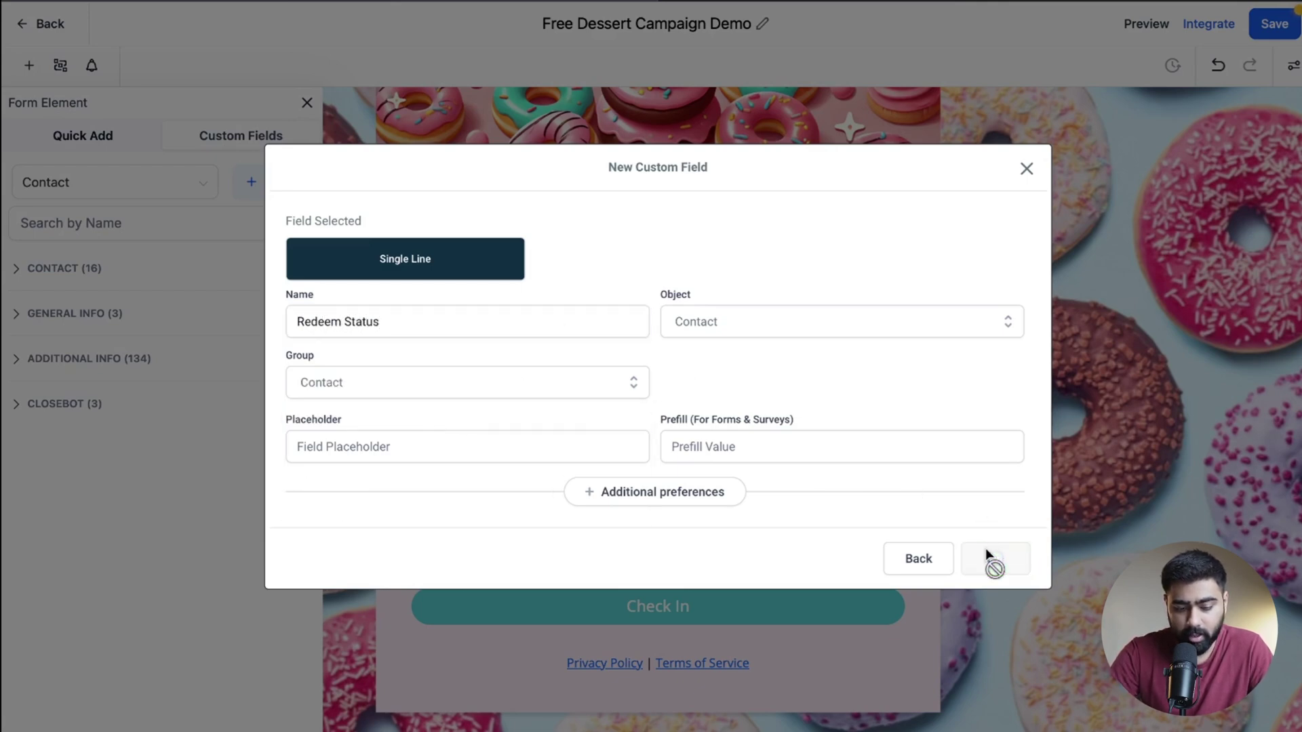
- Find the Redeem Status custom field, add it to the form above Full Name, and make it hidden
type("Redeem")
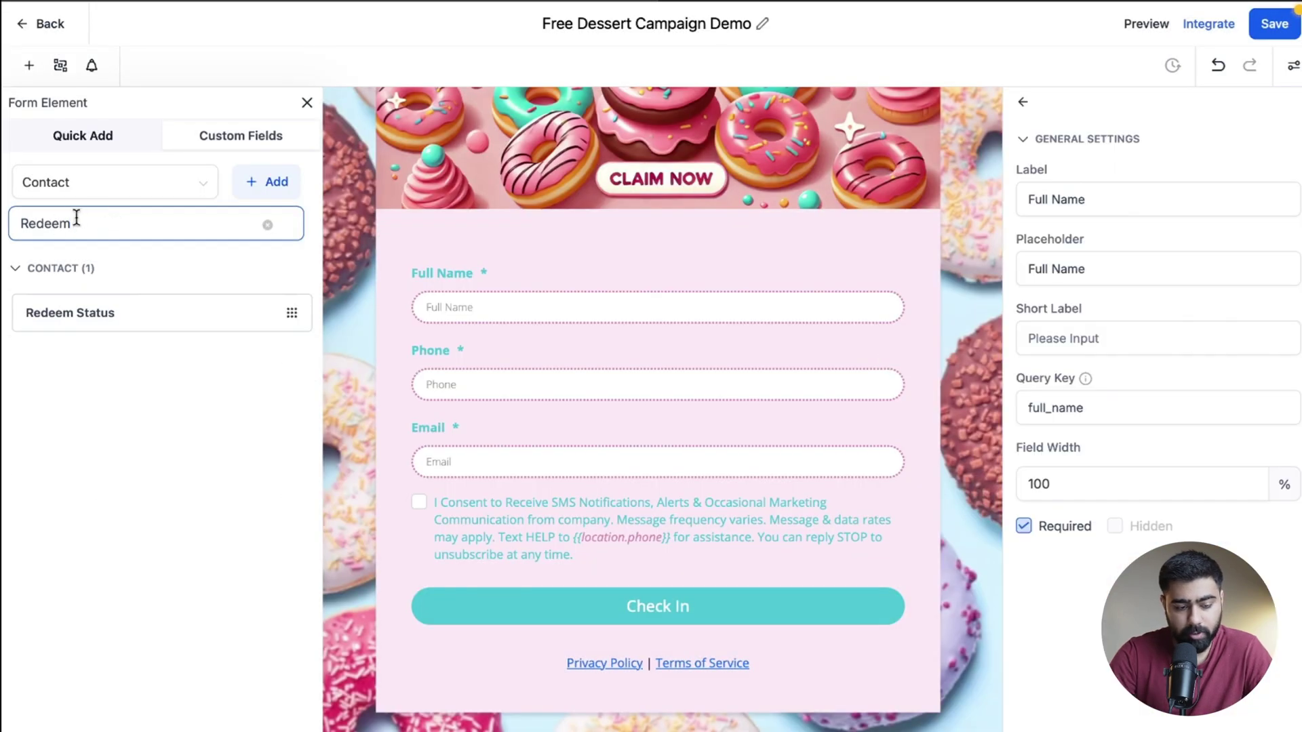
left_click_drag(79, 306, 536, 267)
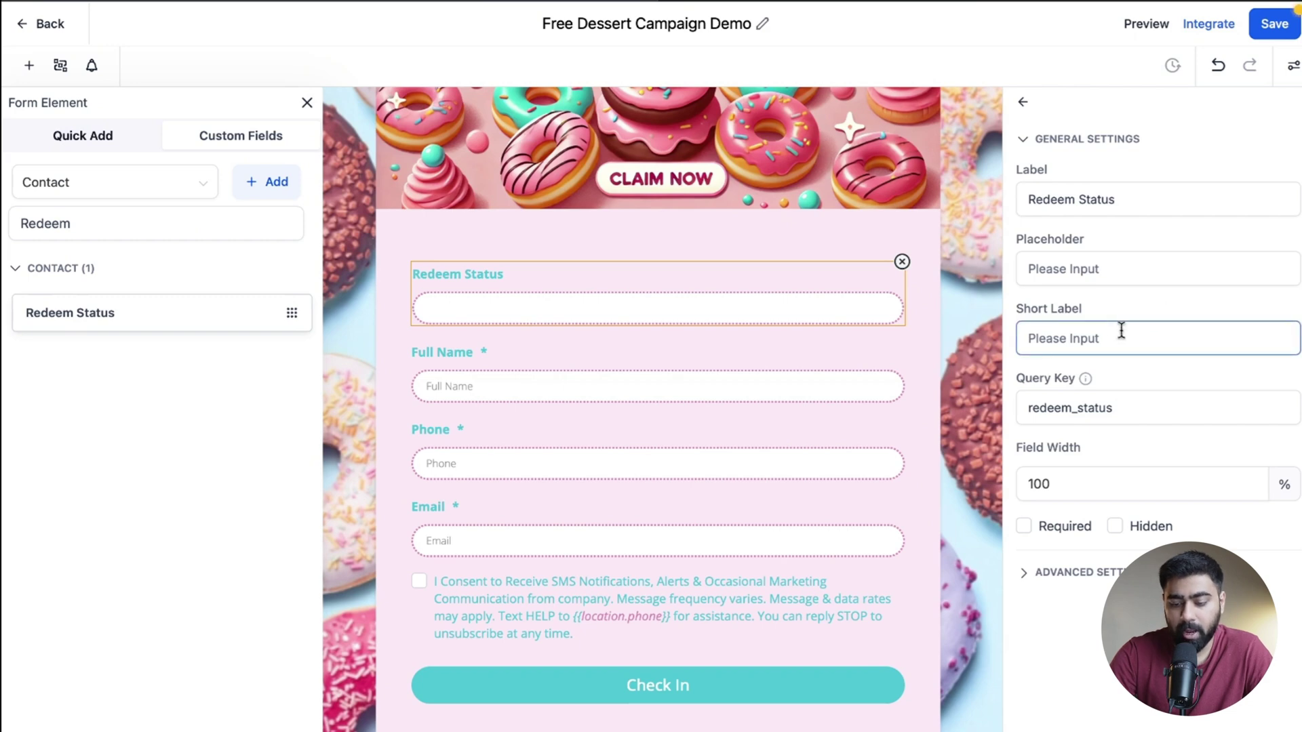
left_click(1114, 526)
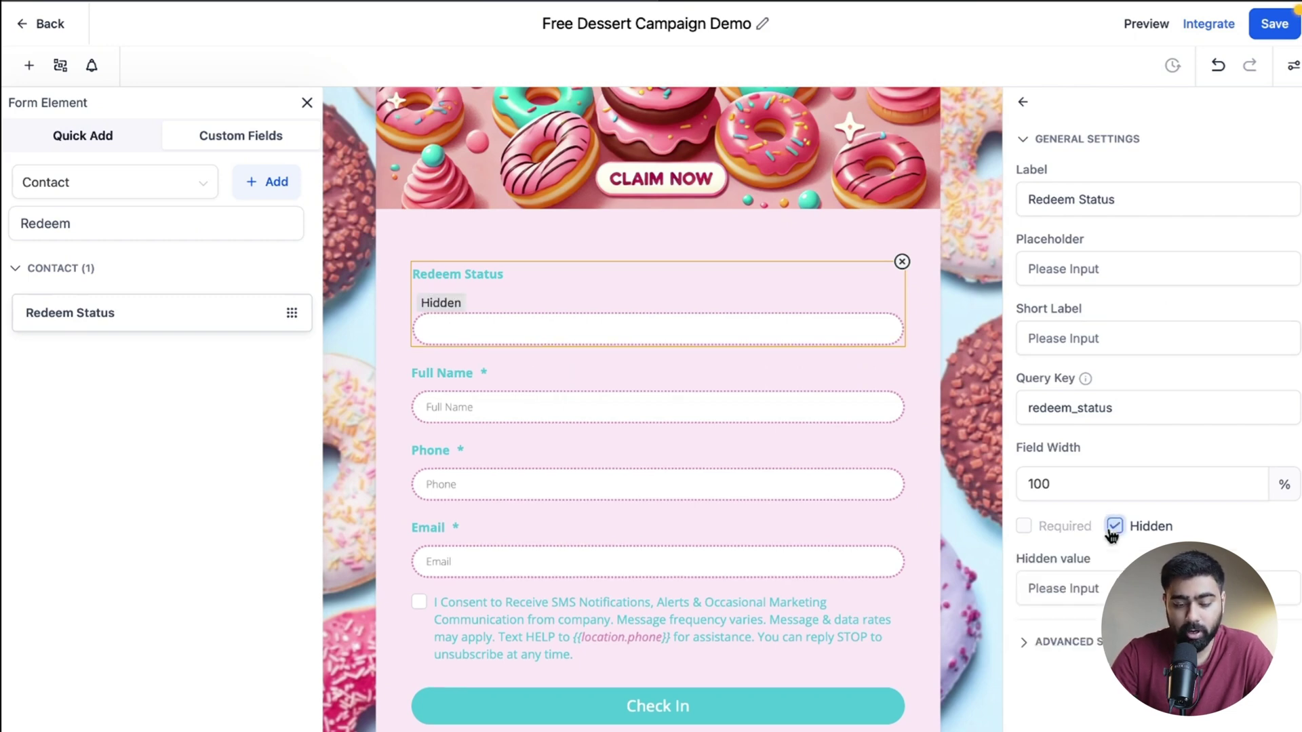
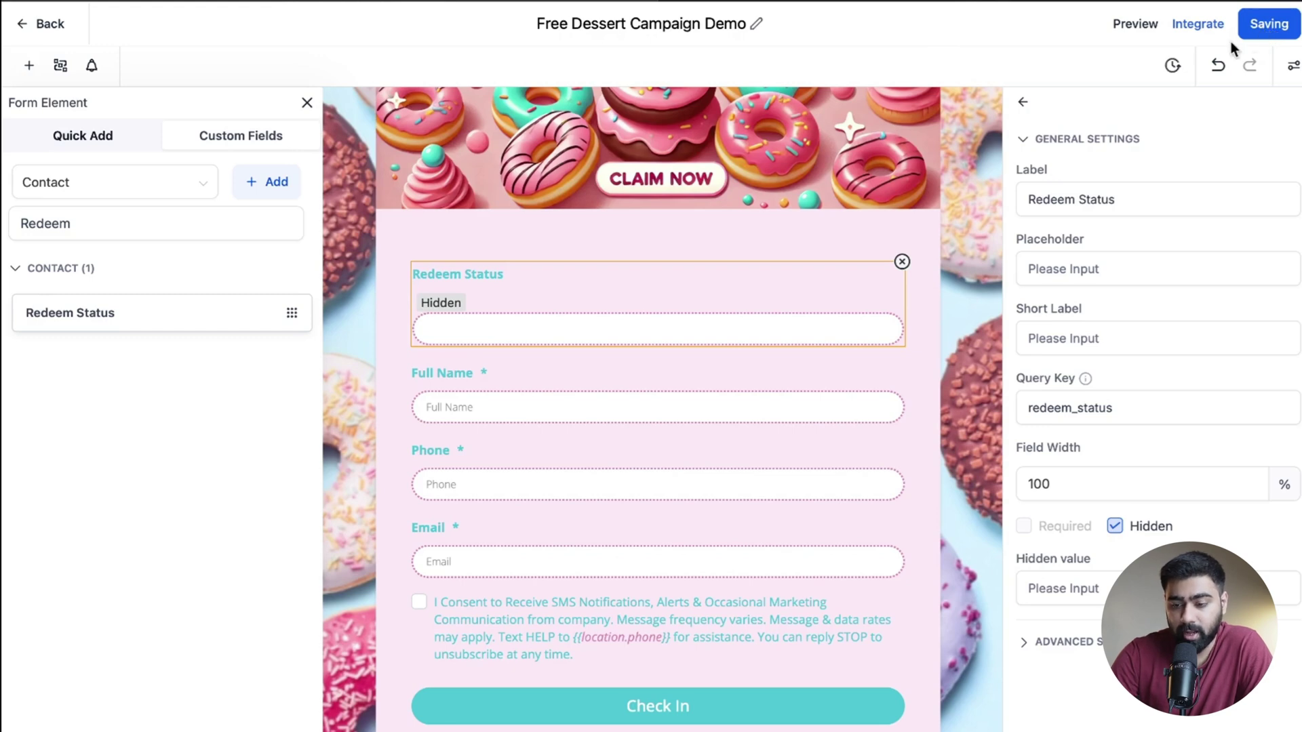
- Copy the form link from the form's integration options and close the dialog
left_click(1202, 29)
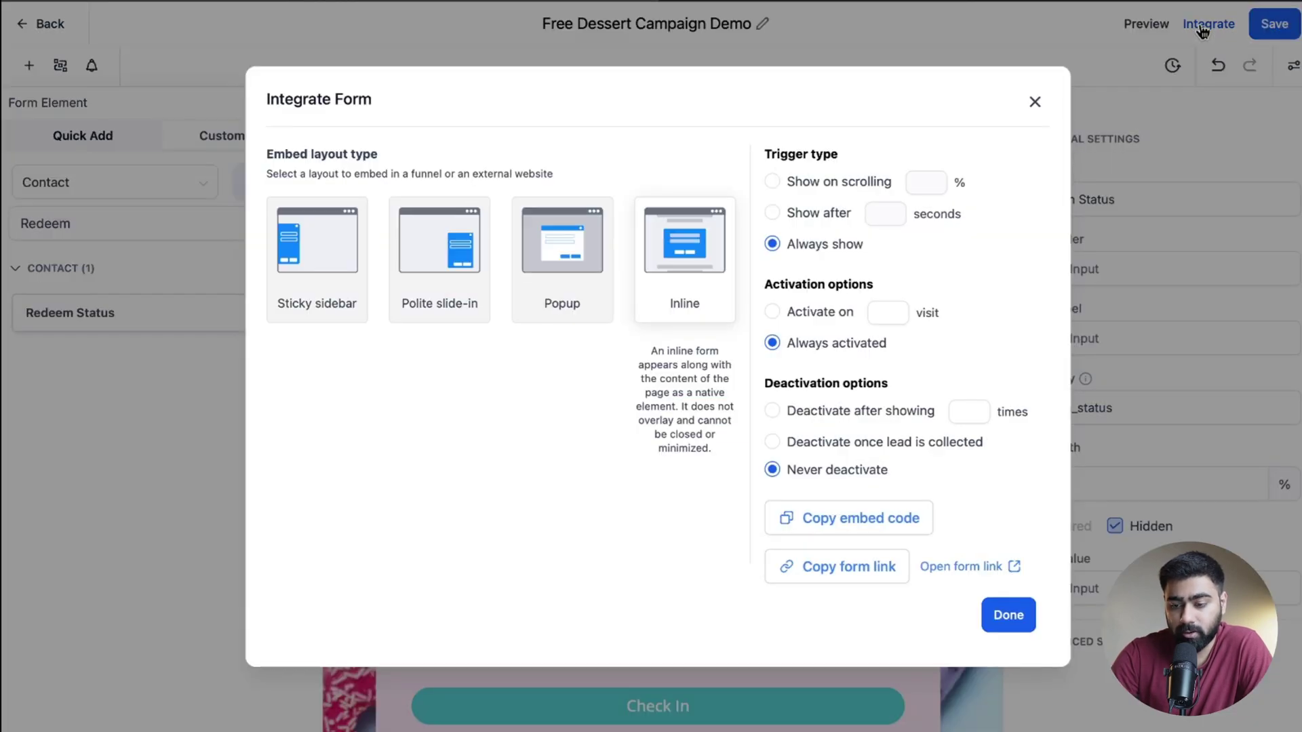
left_click(840, 567)
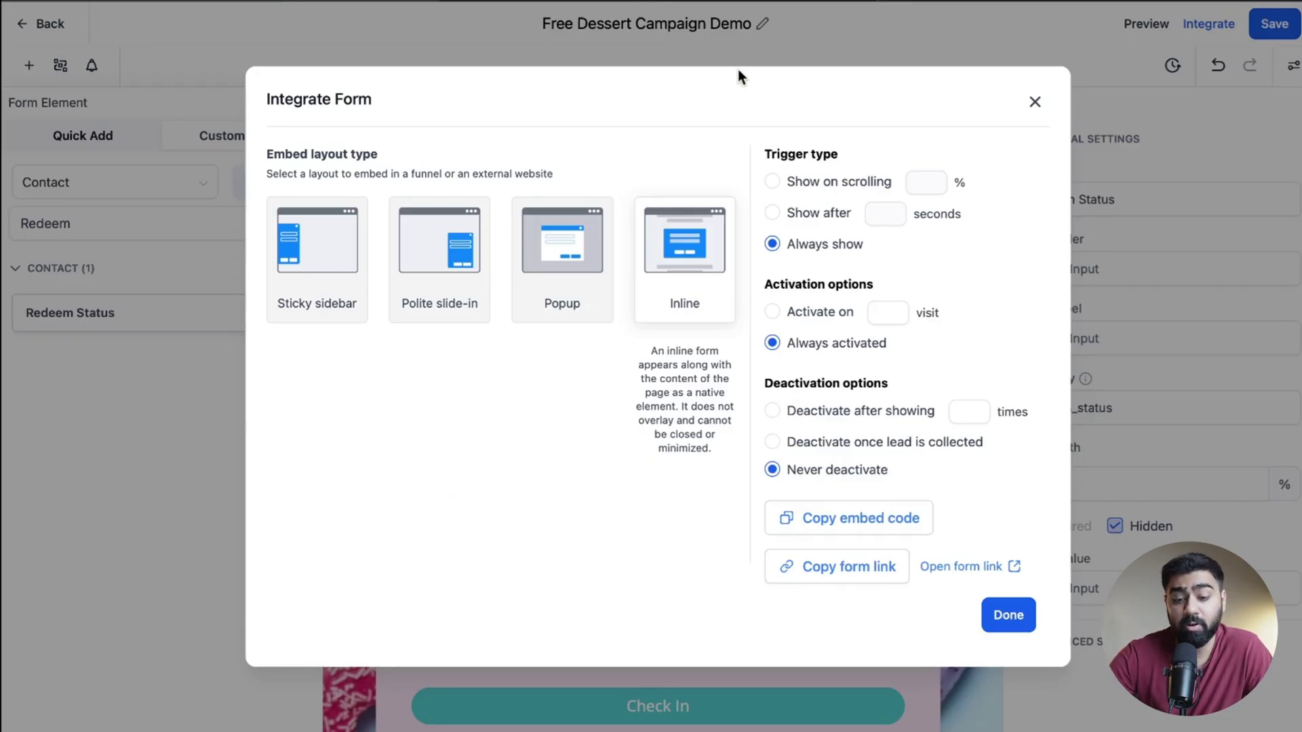
left_click(1044, 105)
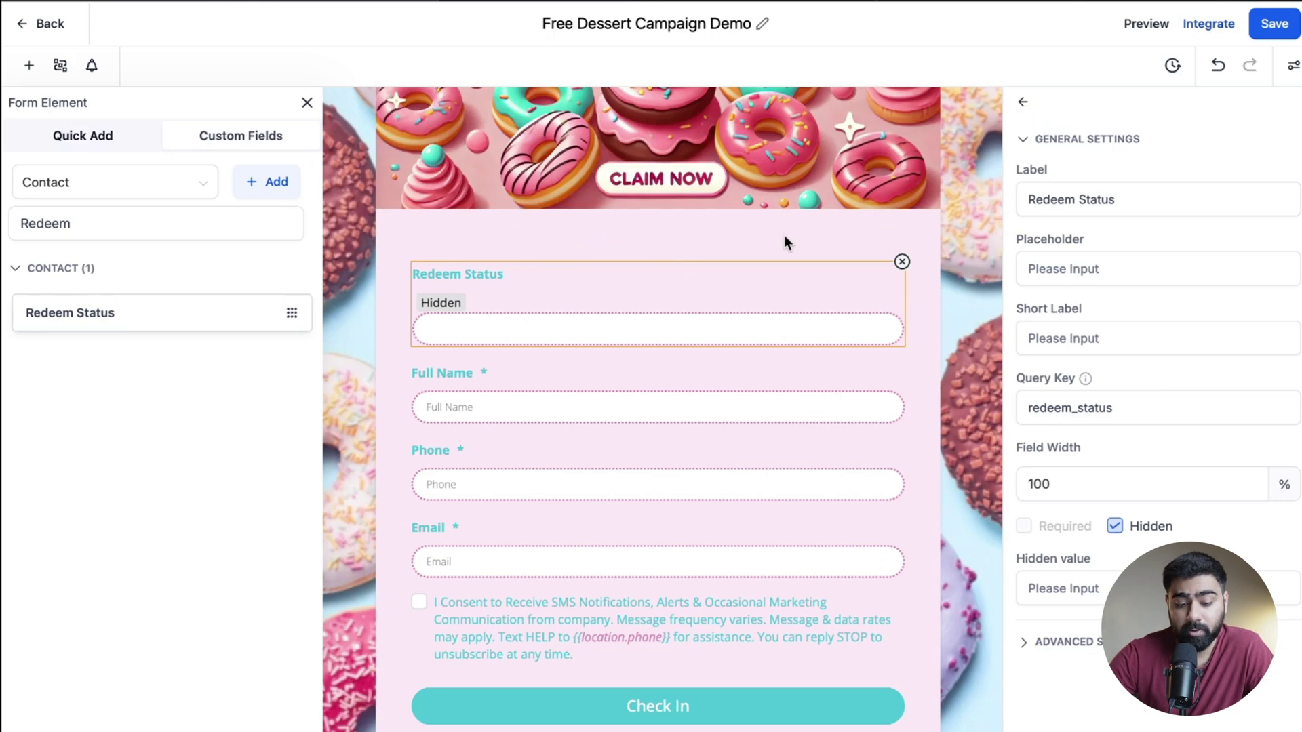
- Examine the query keys of the Full Name and Phone fields
left_click(652, 376)
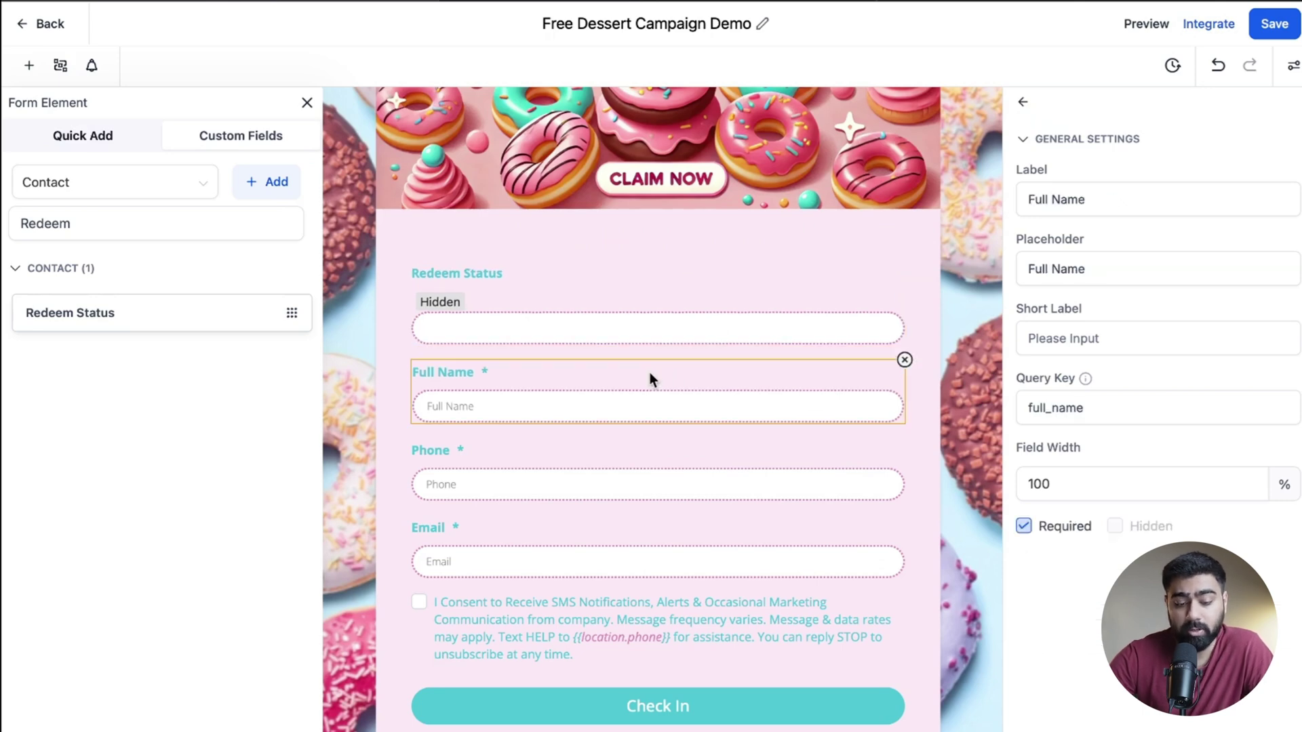
left_click(1091, 410)
left_click_drag(1091, 411, 999, 412)
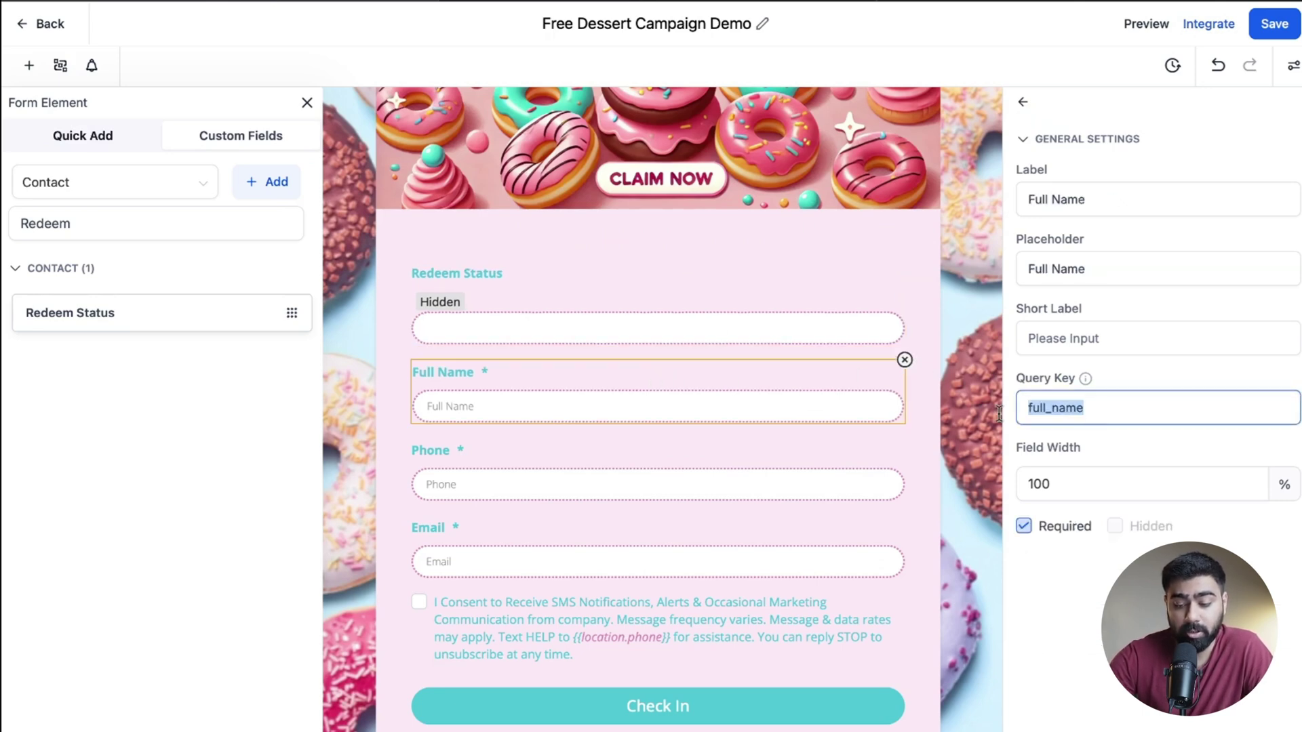
left_click(702, 466)
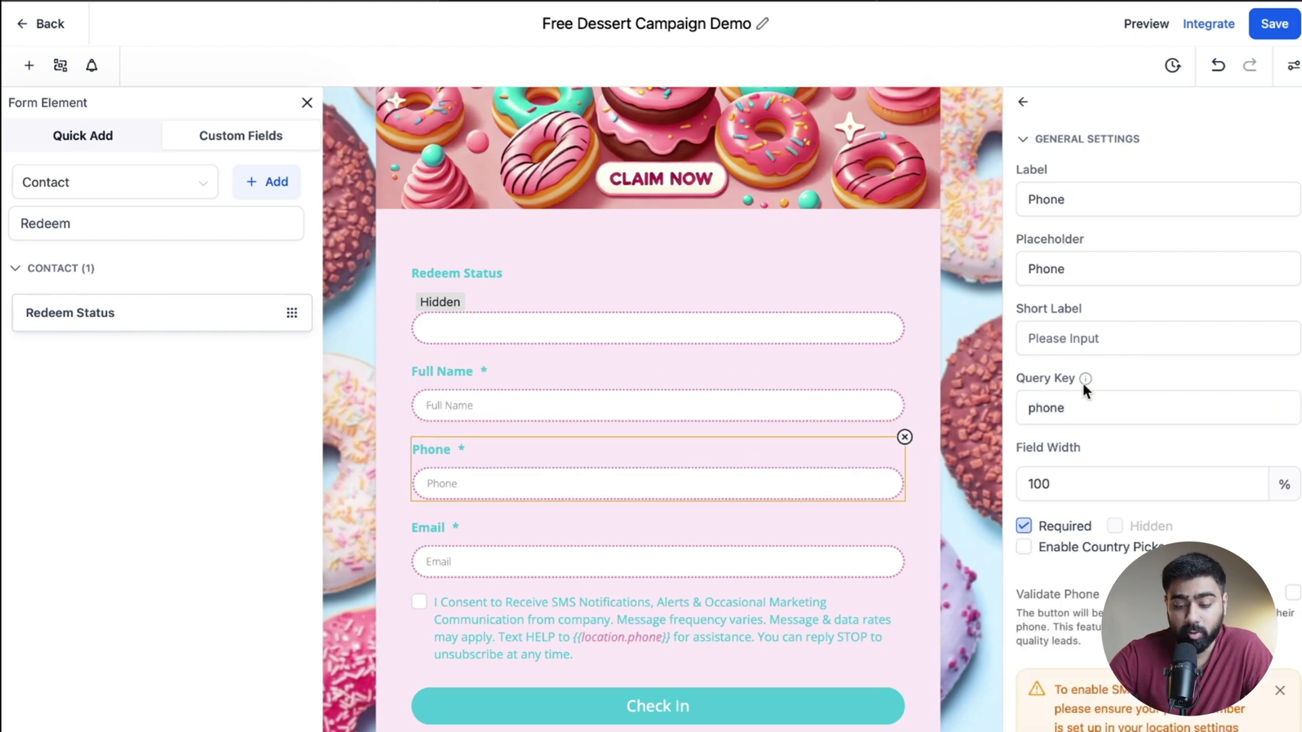
mouse_move(1084, 383)
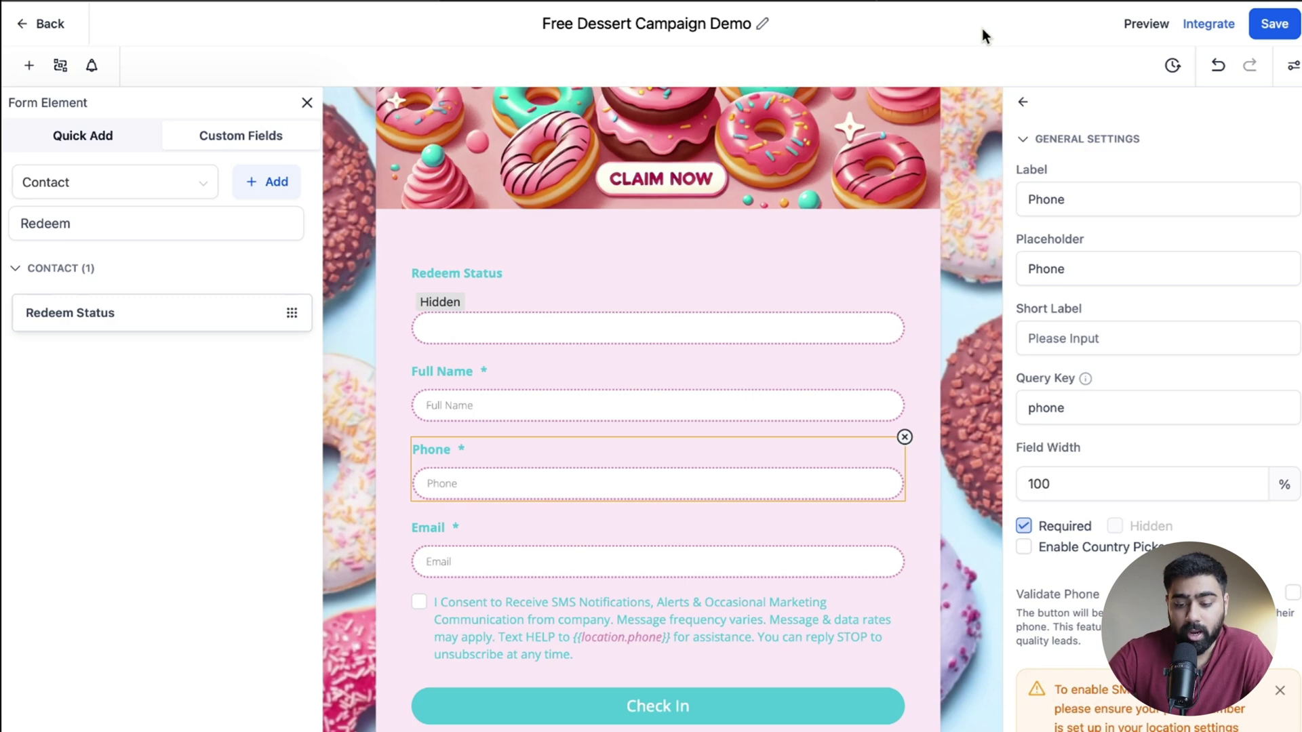
- Switch to ChatGPT, paste the copied form link into the message box as a scratchpad, and append "?"
left_click(715, 299)
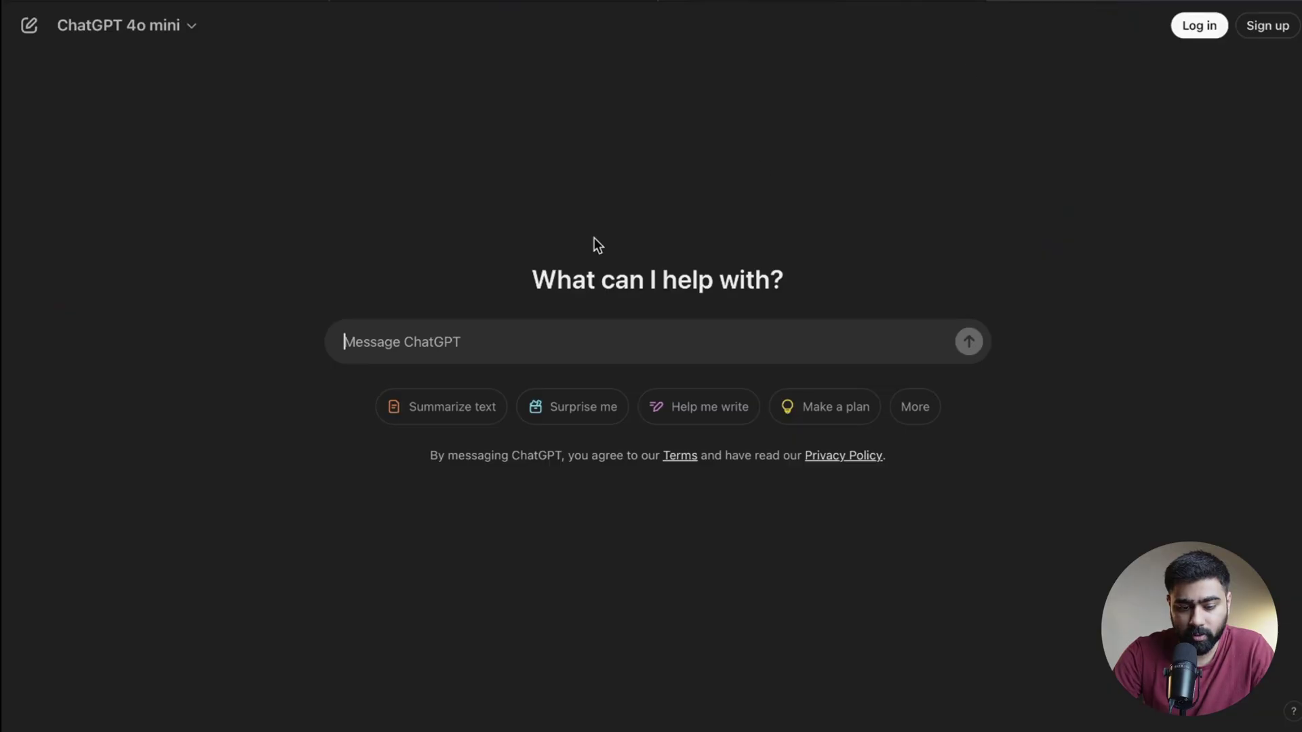
type("https://go.automatewithusama.com/widget/form/6gTF22mRwkqnD2E2Pkyo")
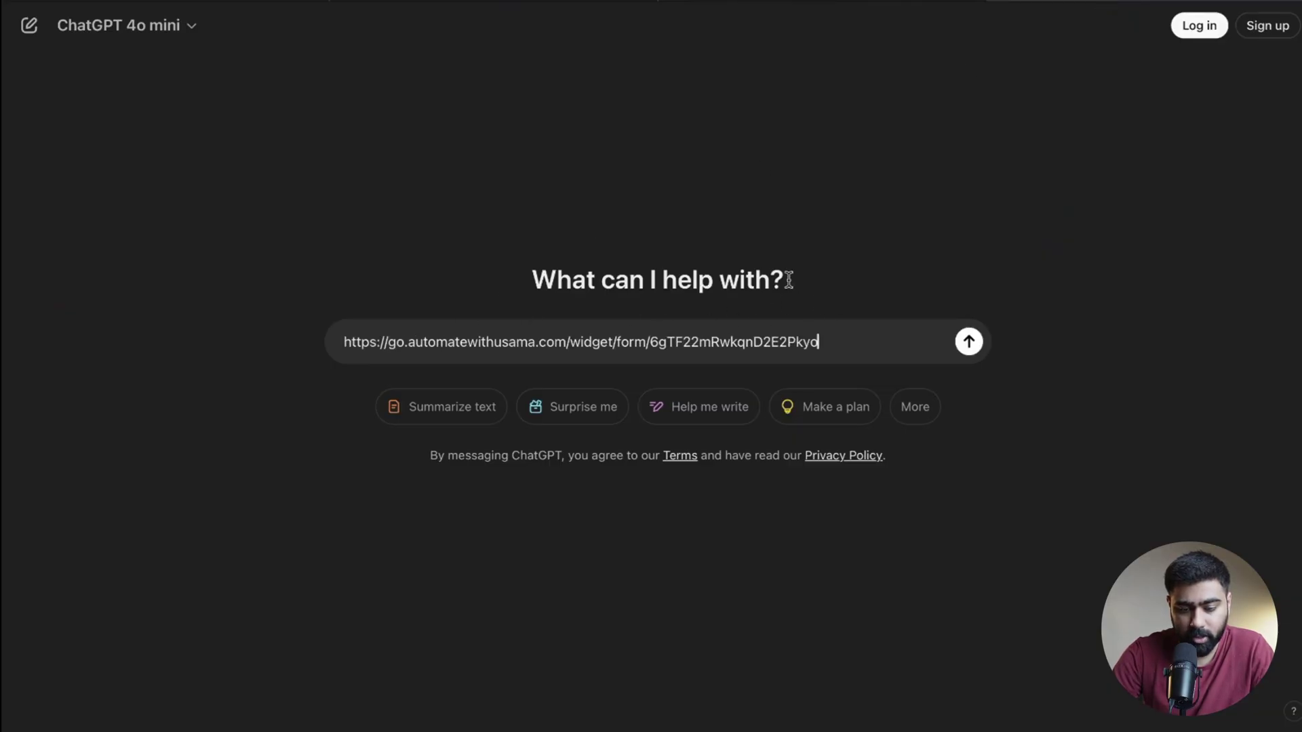
type("?")
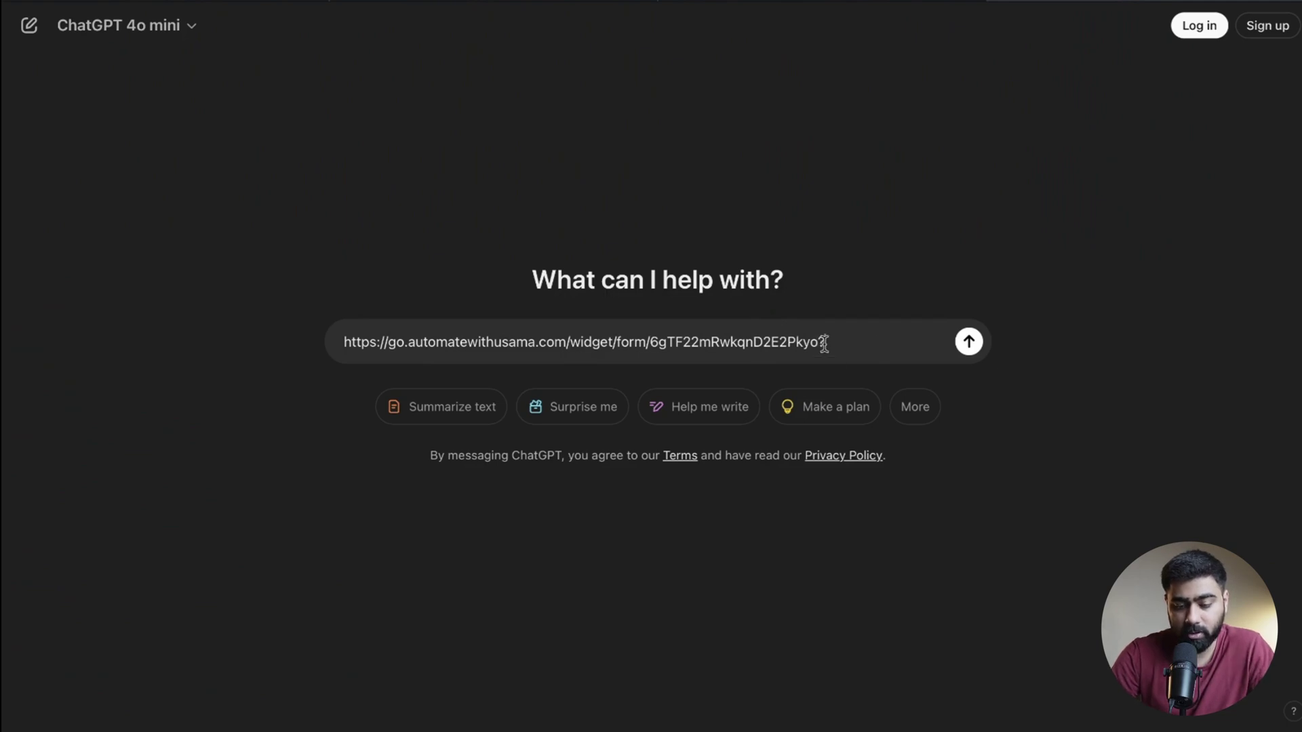
- Copy the Full Name field's query key from the form builder and append "full_name={{contact.name}}&" to the link in ChatGPT
left_click(239, 3)
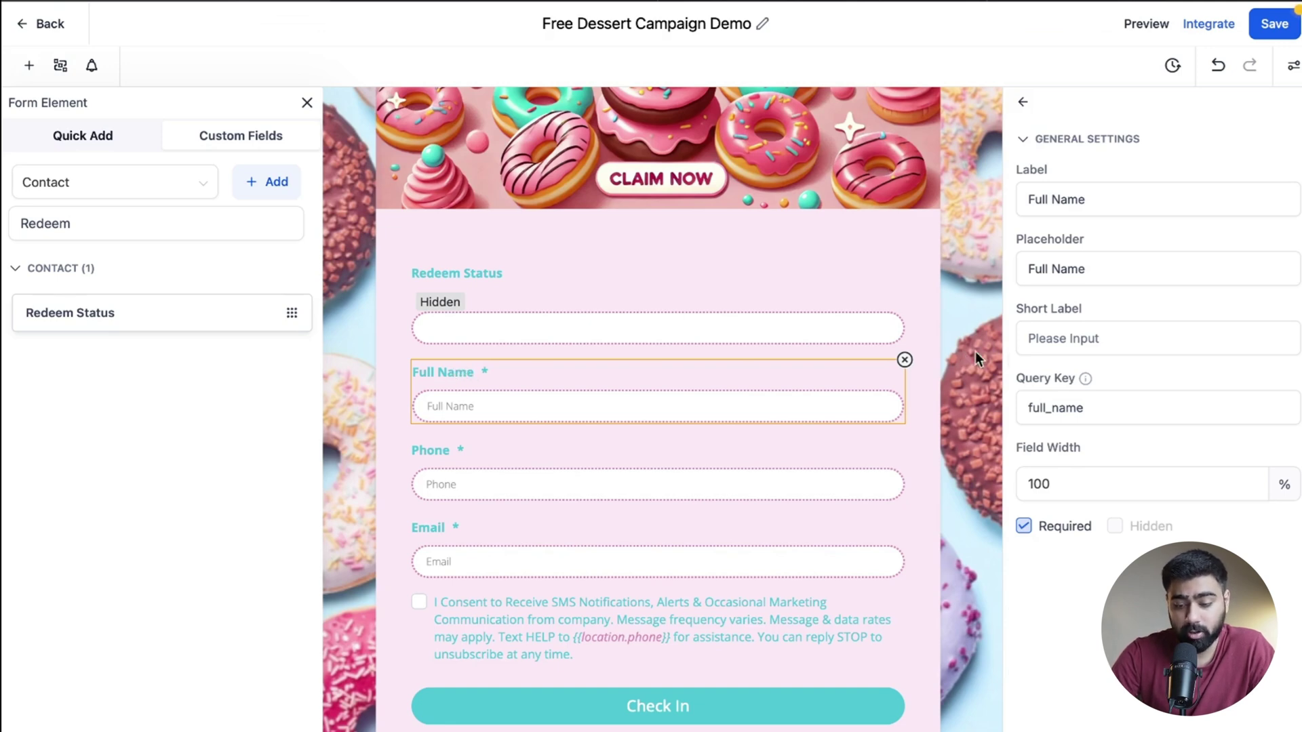
left_click(1078, 407)
double_click(1081, 407)
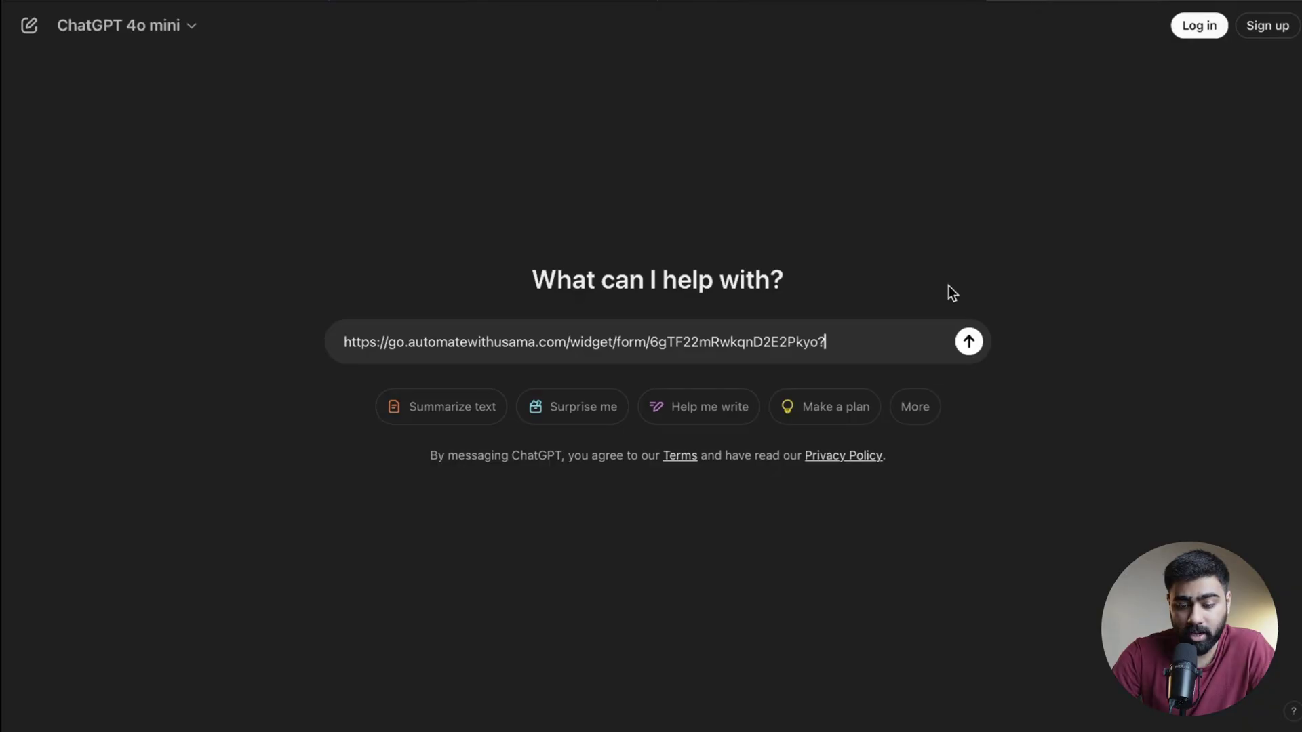
key("ctrl+v")
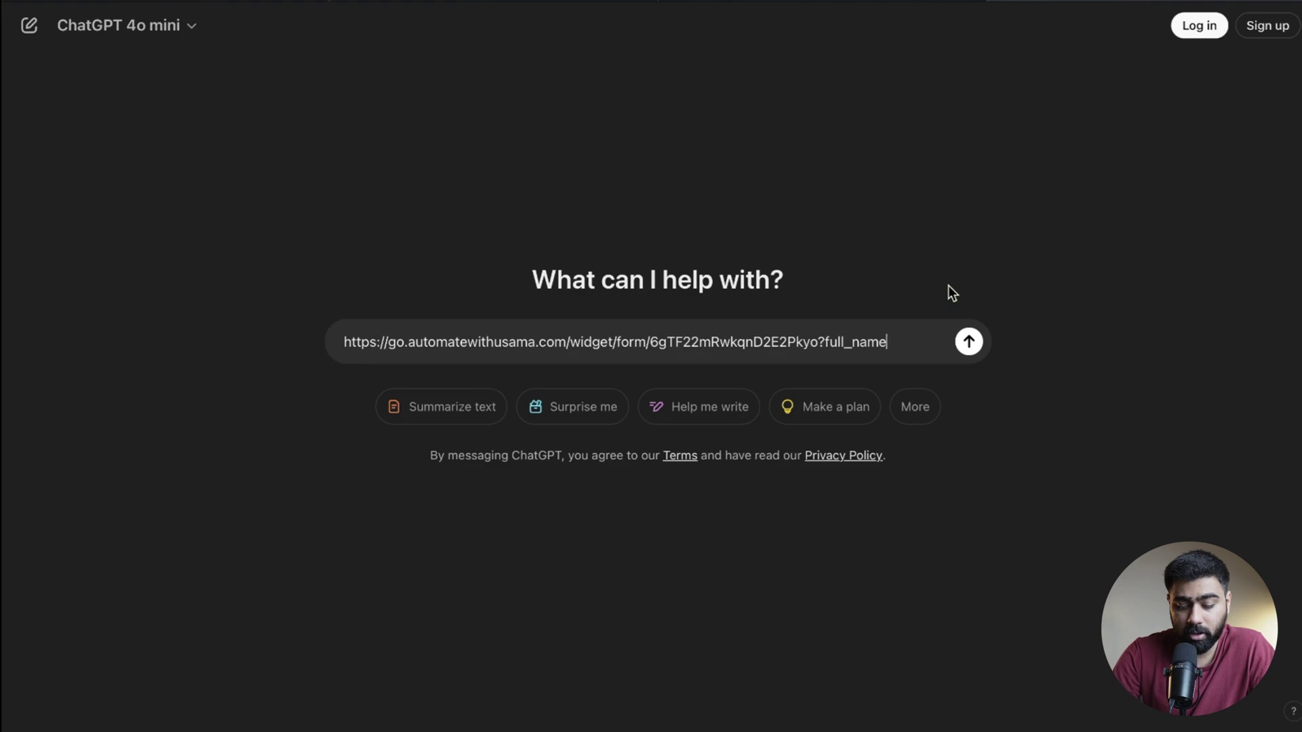
type("=")
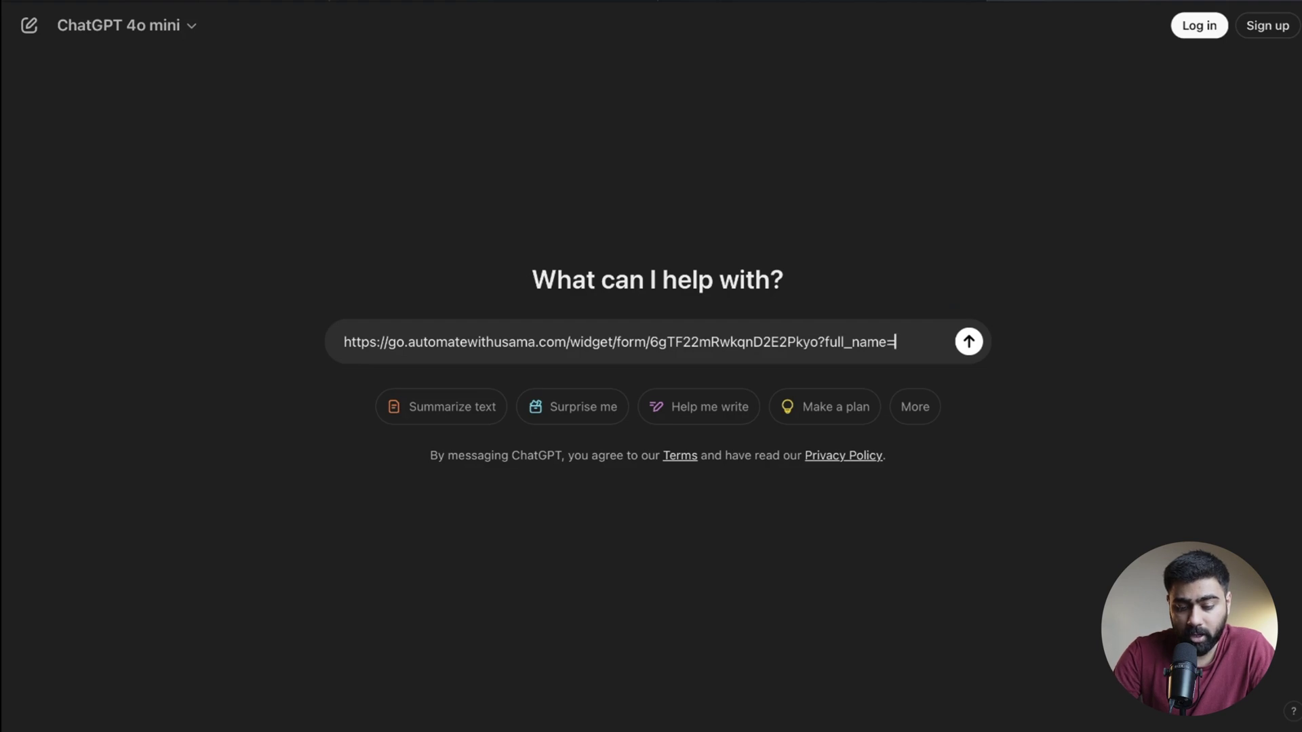
type("{{contact.name")
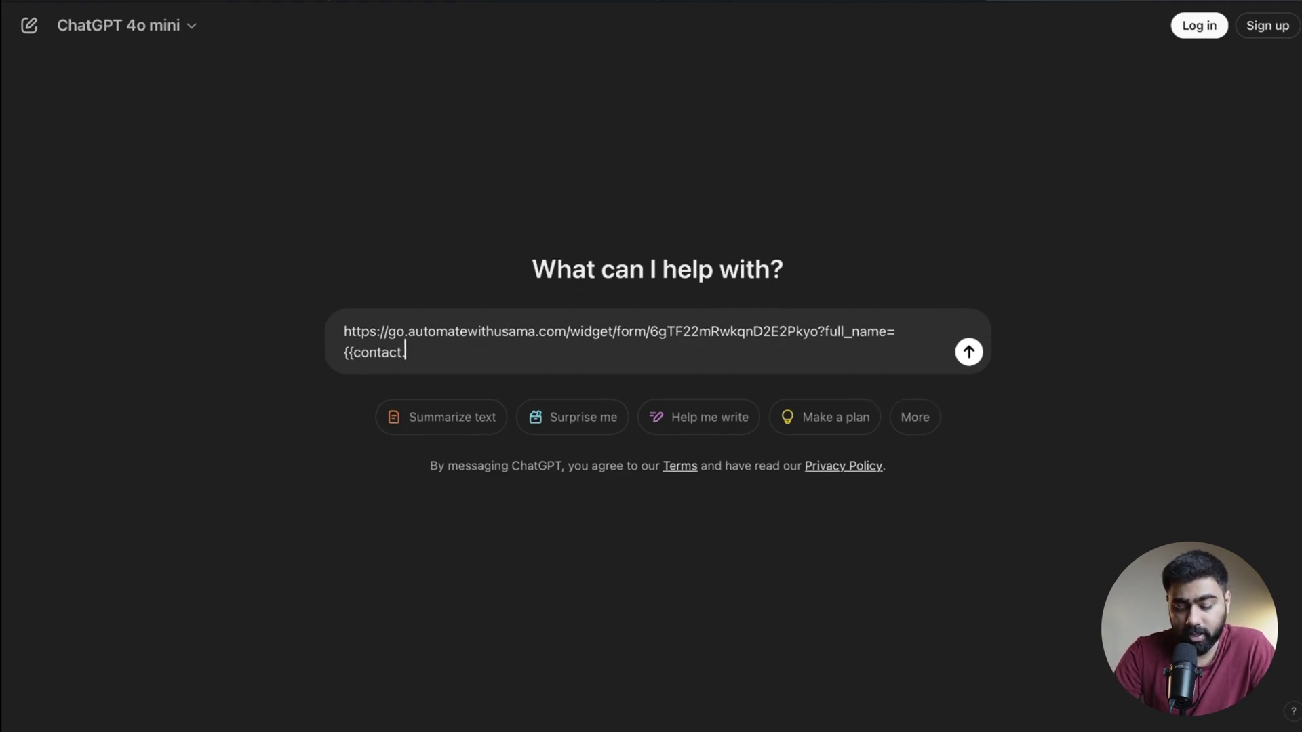
type("}}")
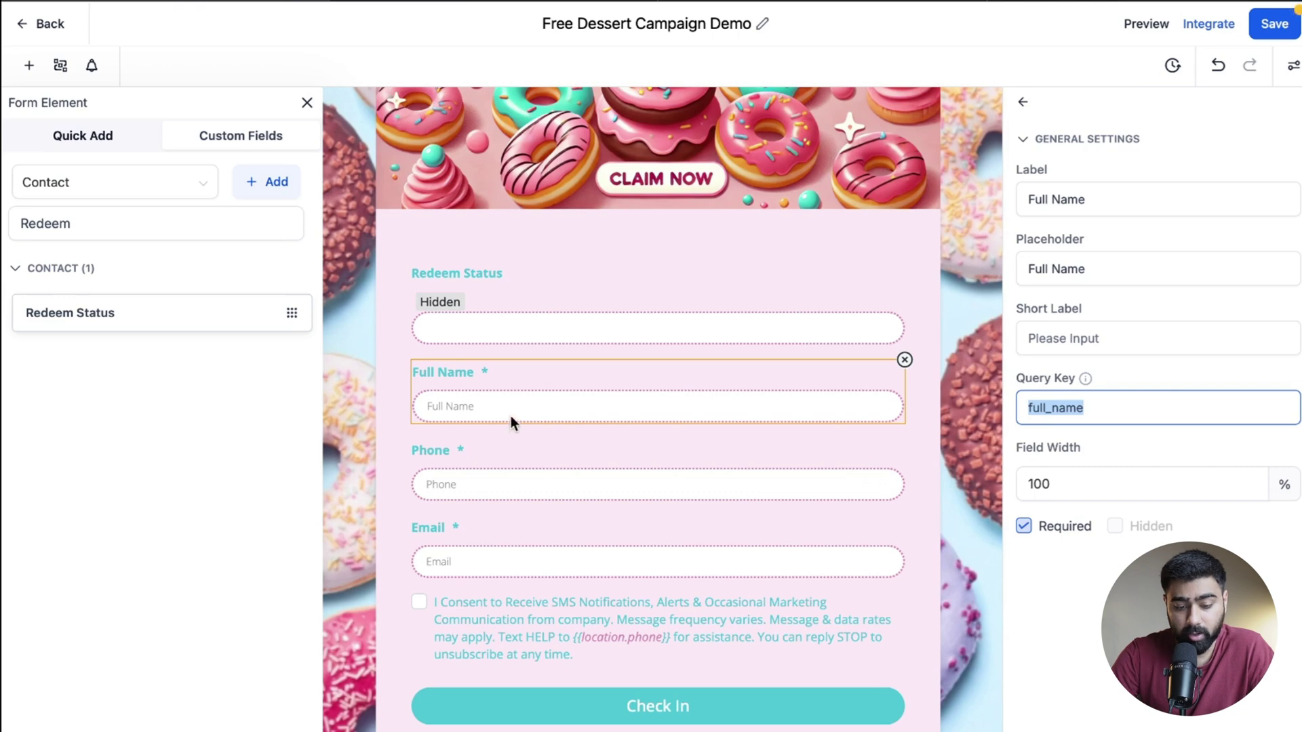
- Copy the Phone field's query key from the form builder and append "phone={{contact.phone}}&" to the link in ChatGPT
left_click(505, 450)
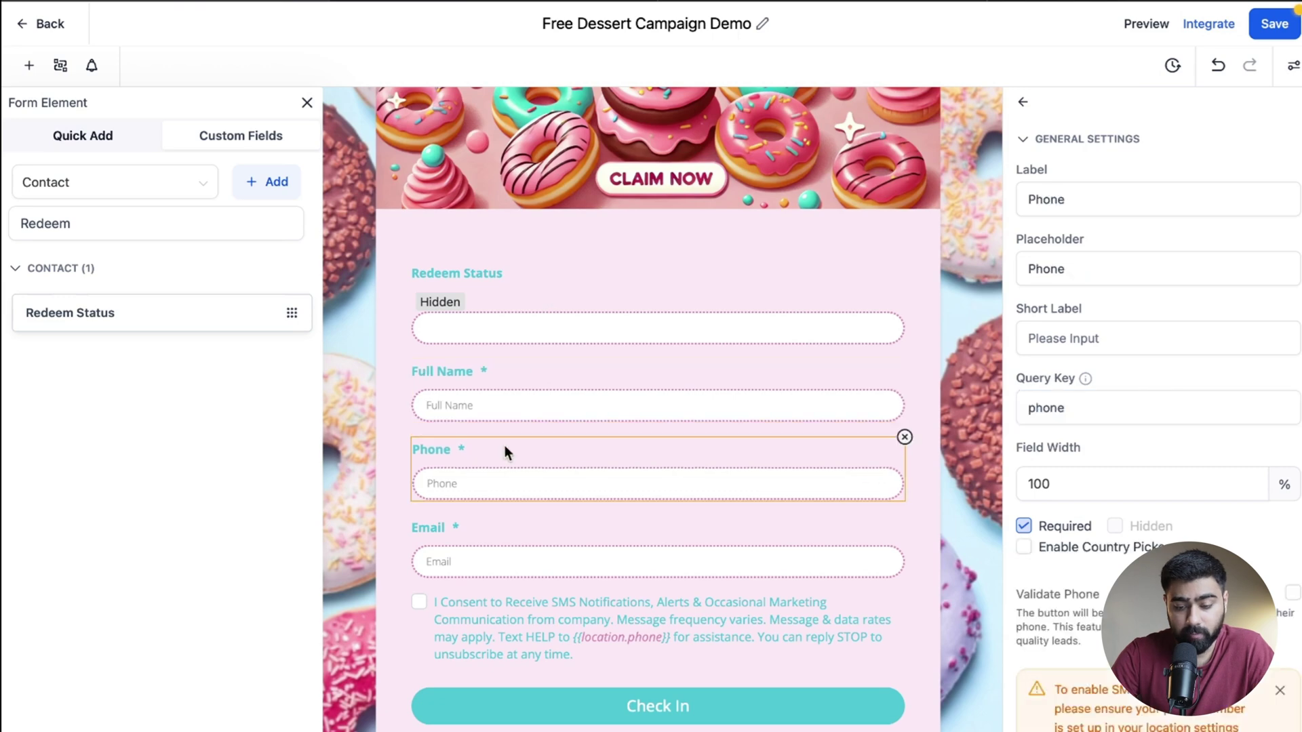
double_click(1078, 406)
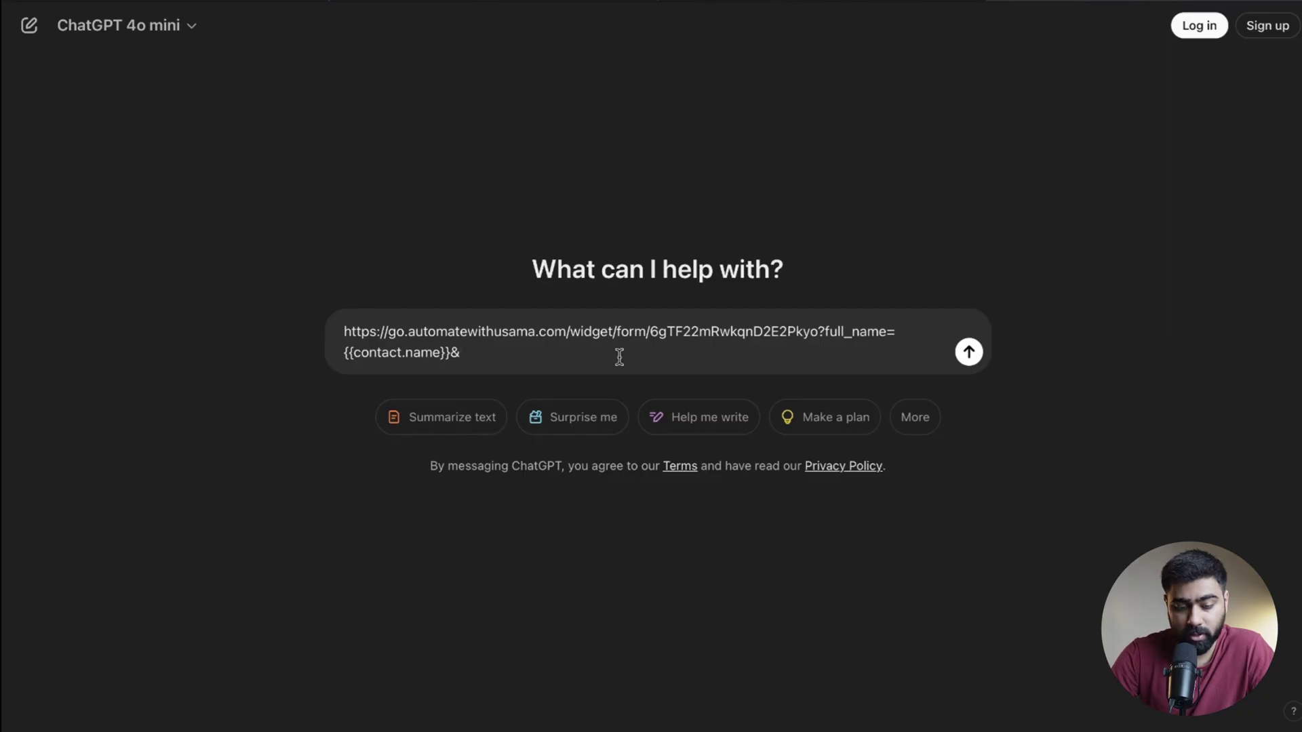
type("phone")
type("={{contact.p")
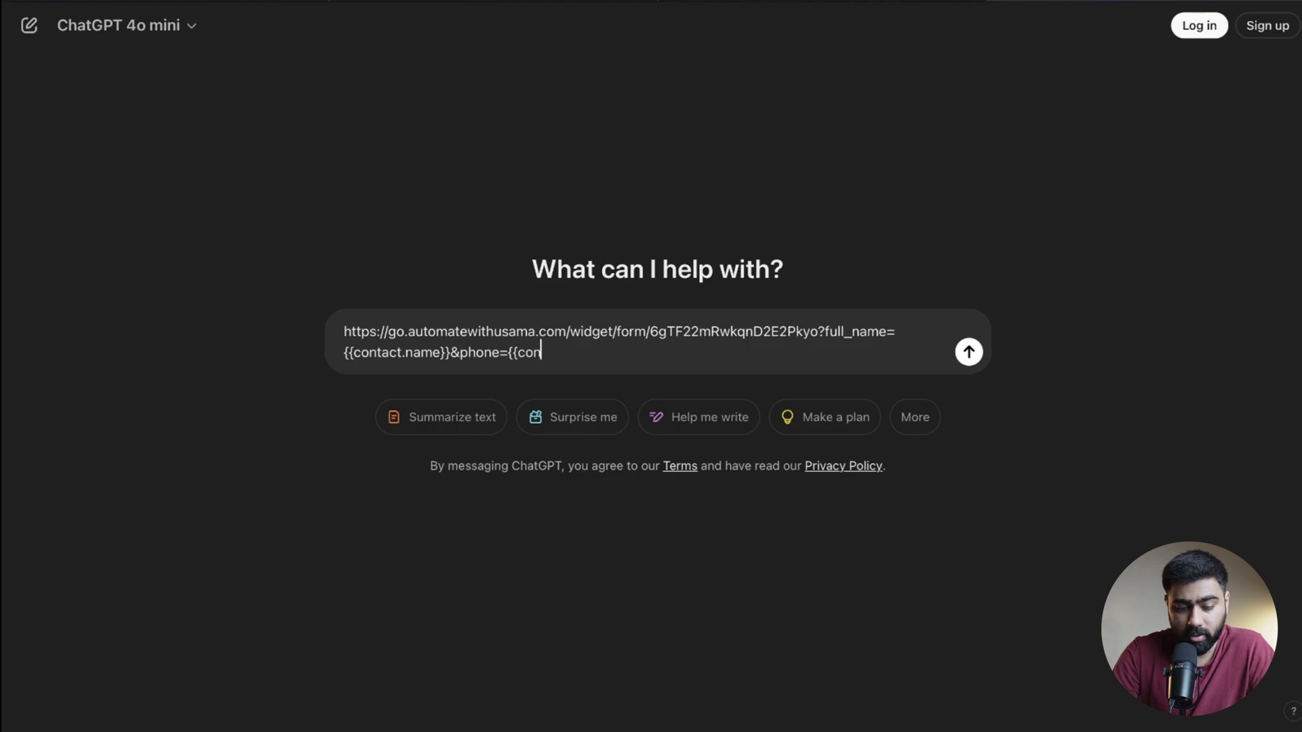
type("hone}}&")
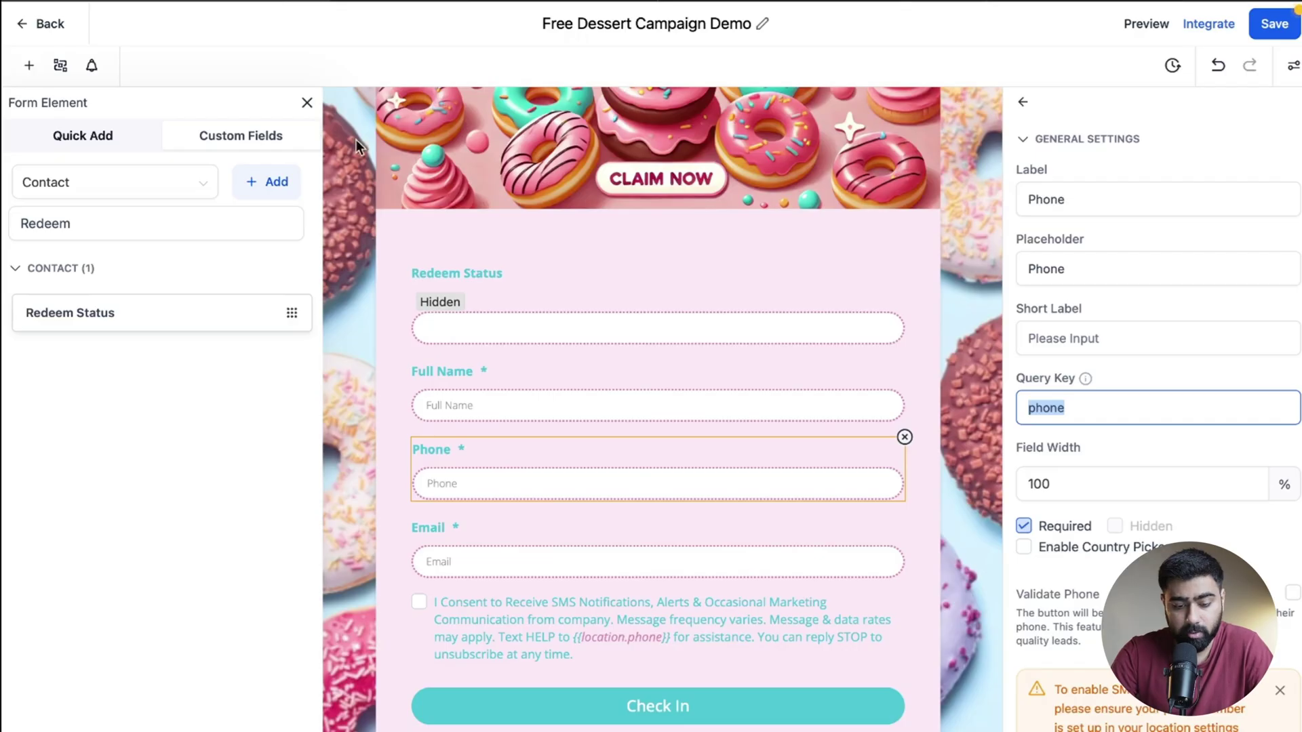
- Copy the Email field's query key from the form builder and append "email={{contact.email}}&" to the link in ChatGPT
scroll(488, 430, "down", 1)
left_click(474, 503)
left_click(1060, 407)
double_click(1060, 407)
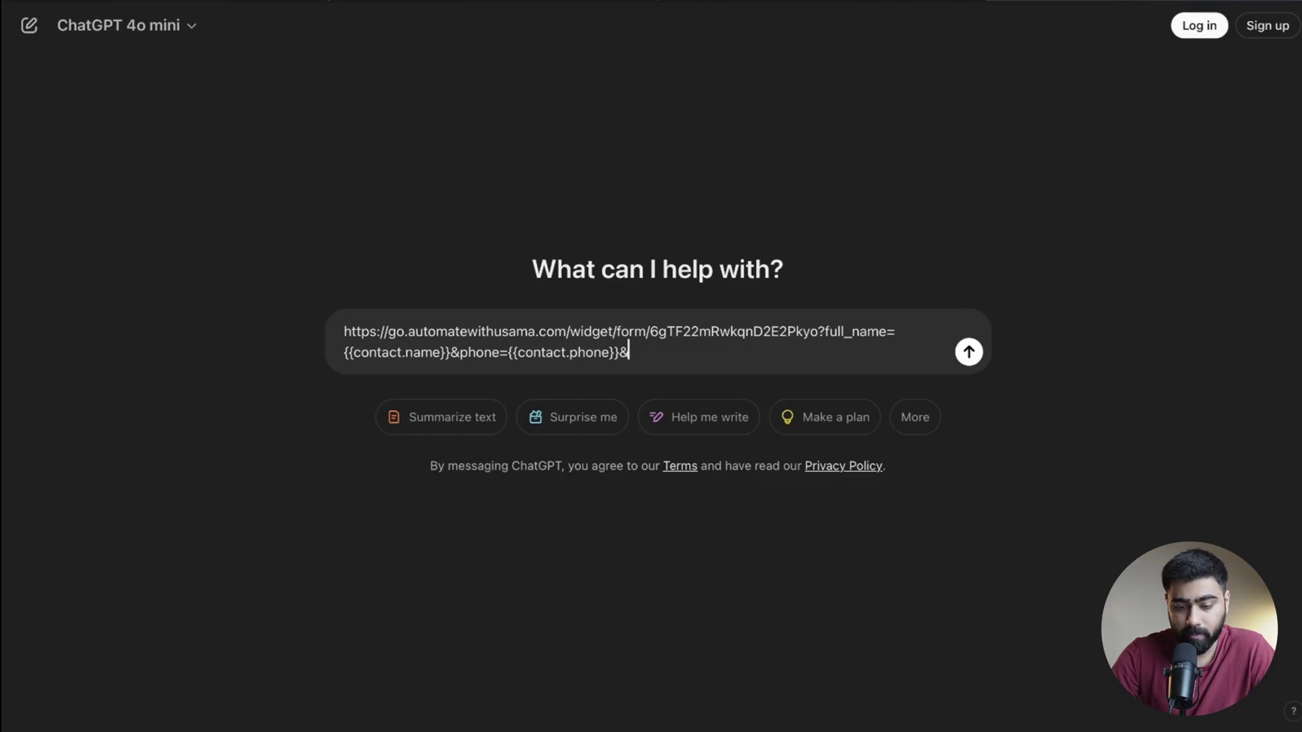
type("email")
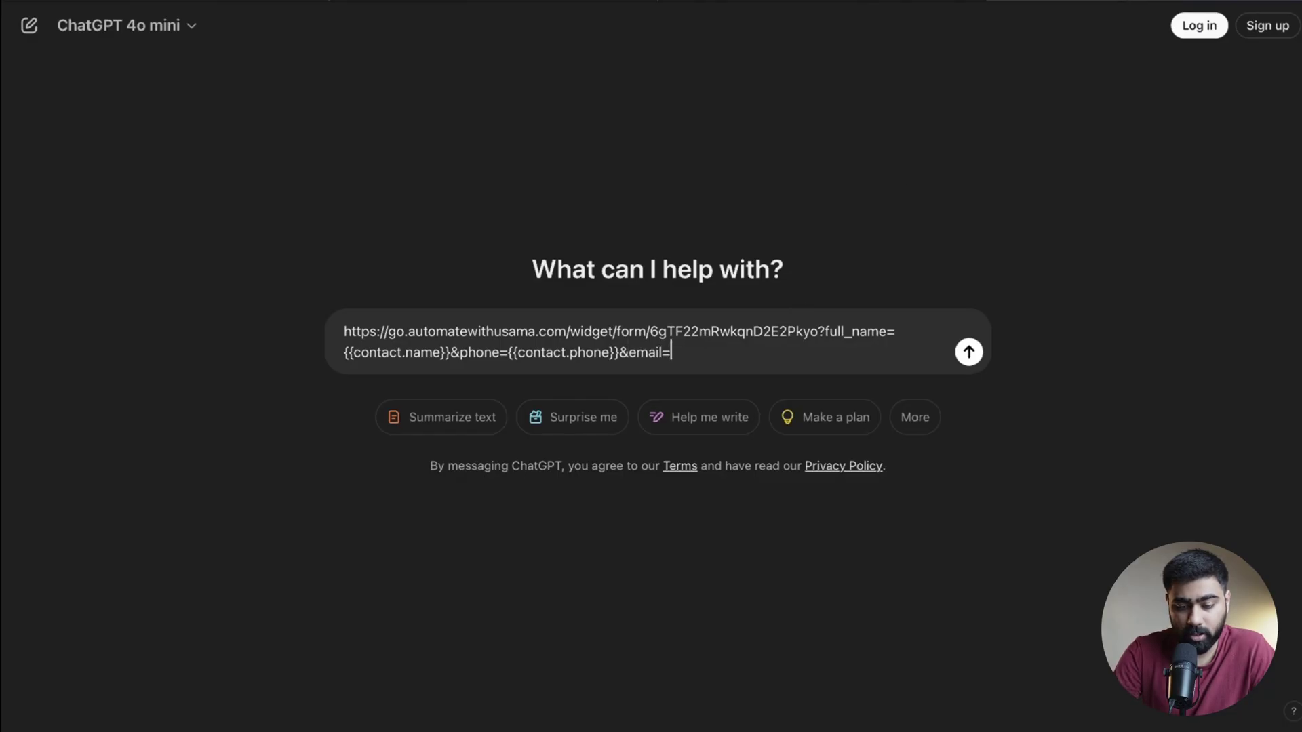
type("={{contact.email}}")
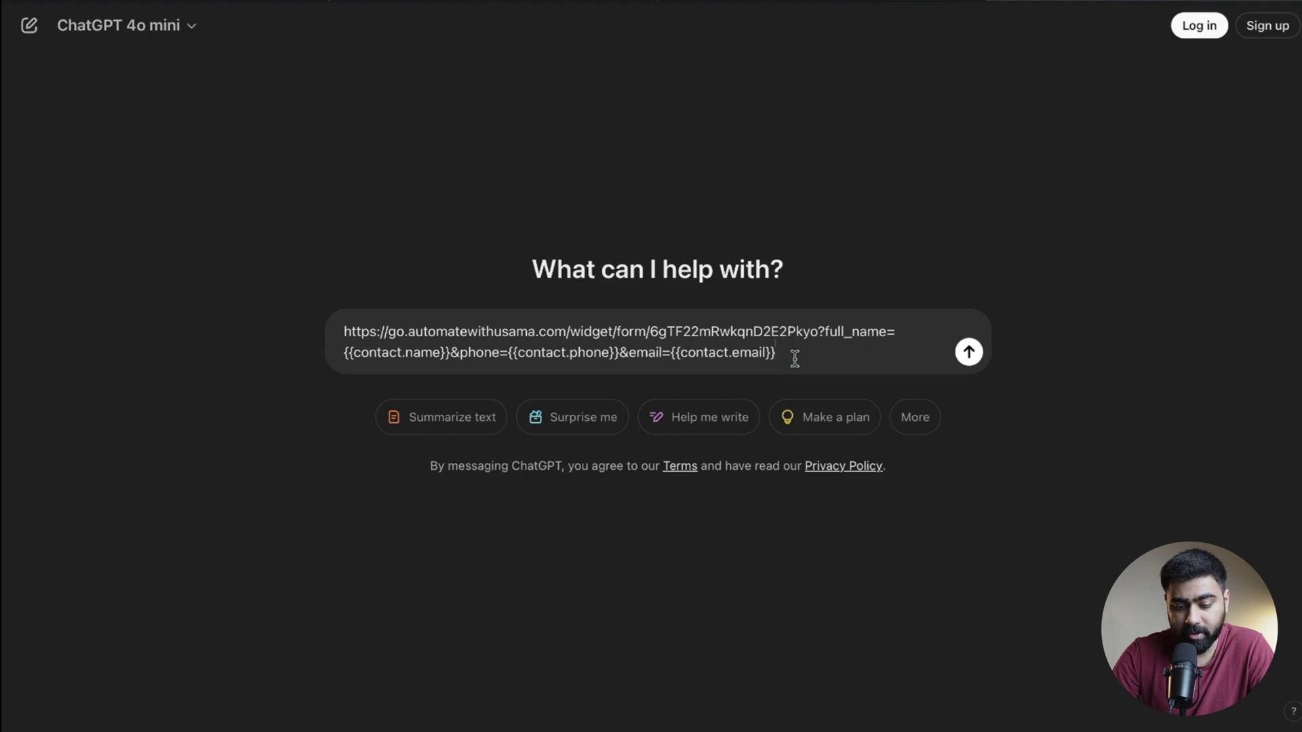
type("&")
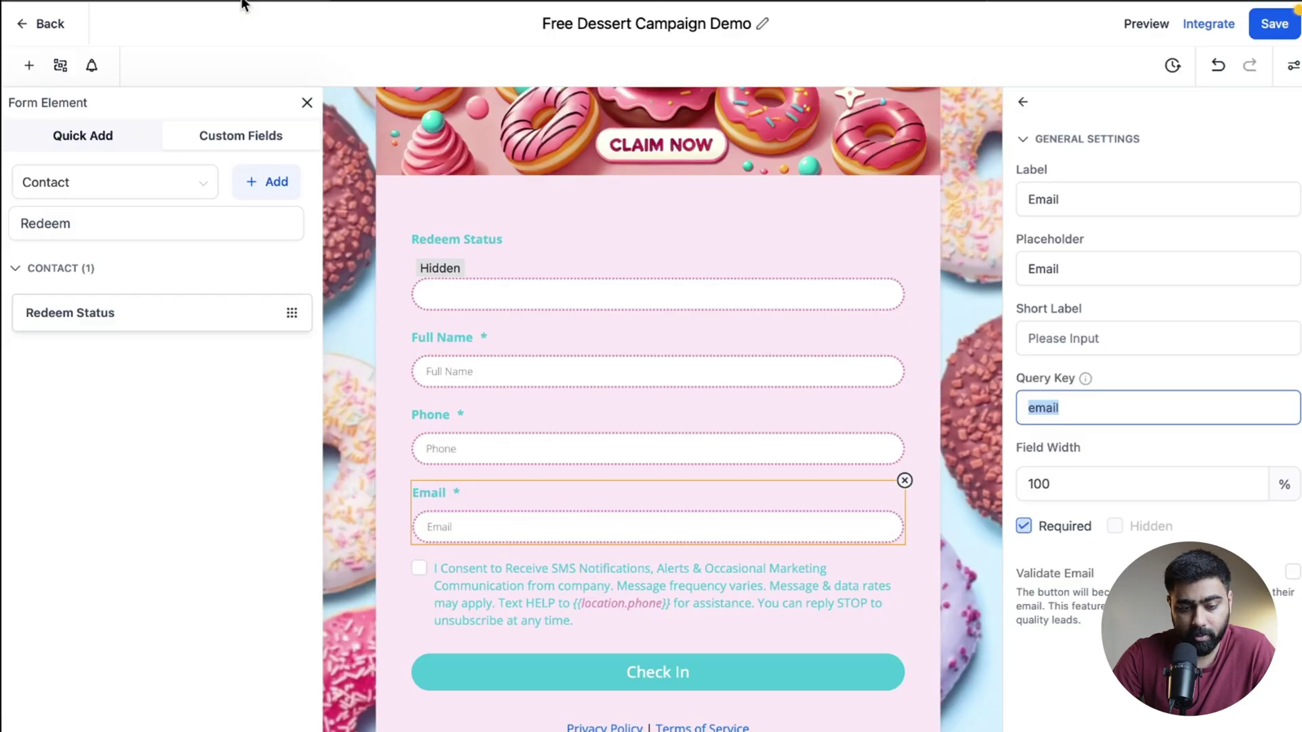
- Copy the Redeem Status field's query key from the form builder and append "redeem_status=" to the link in ChatGPT
left_click(498, 257)
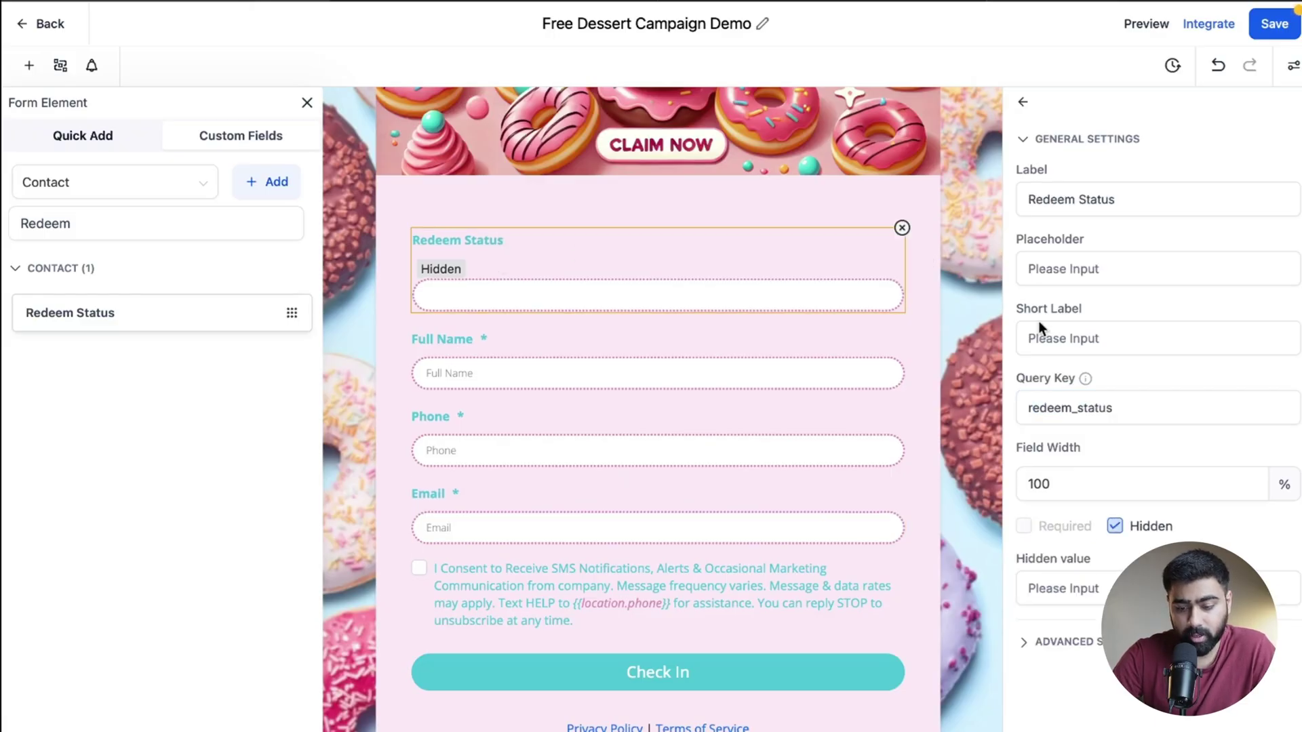
left_click(1067, 407)
key("ctrl+a")
key("ctrl+c")
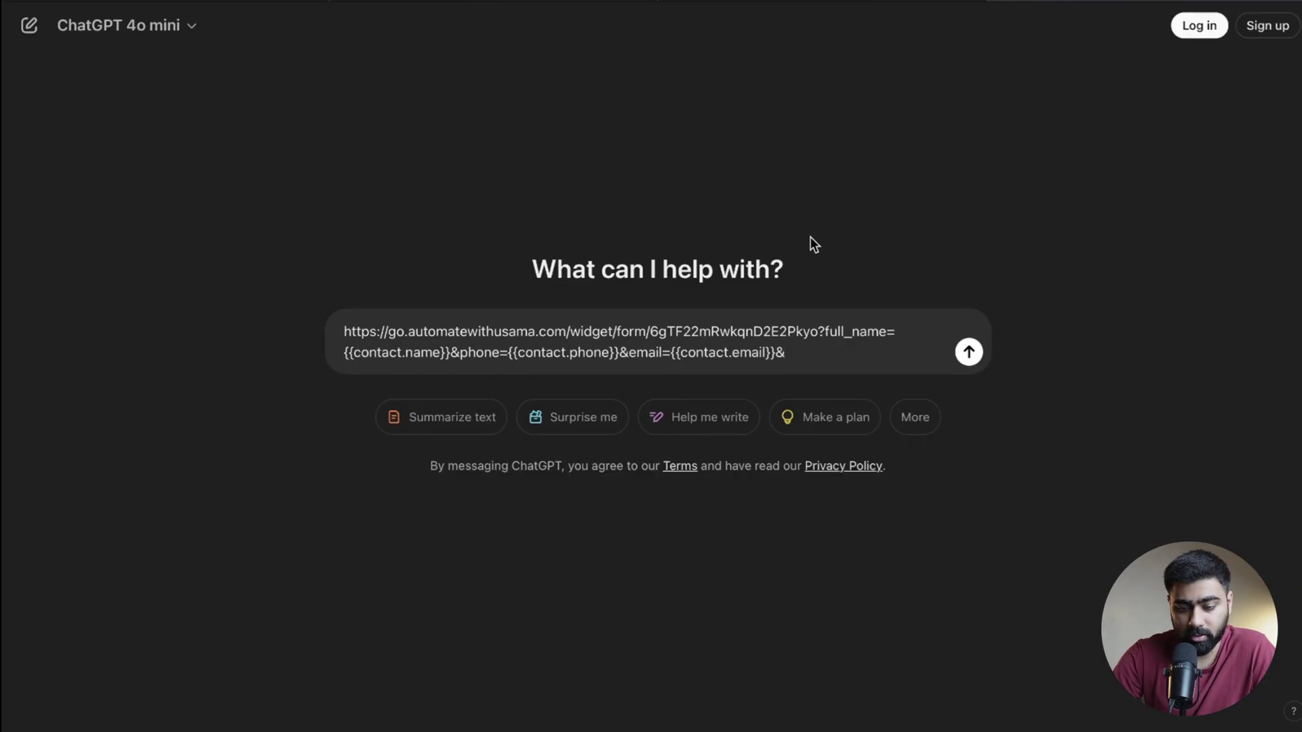
key("ctrl+v")
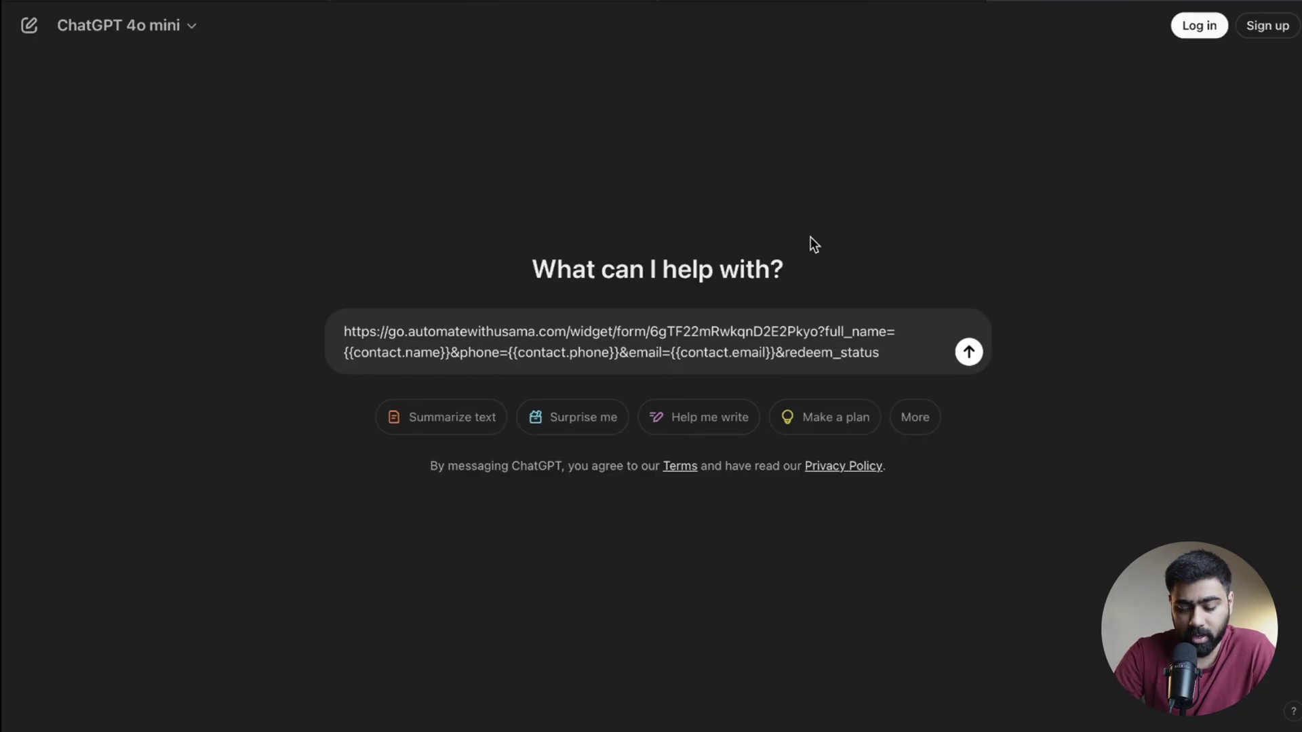
type("=")
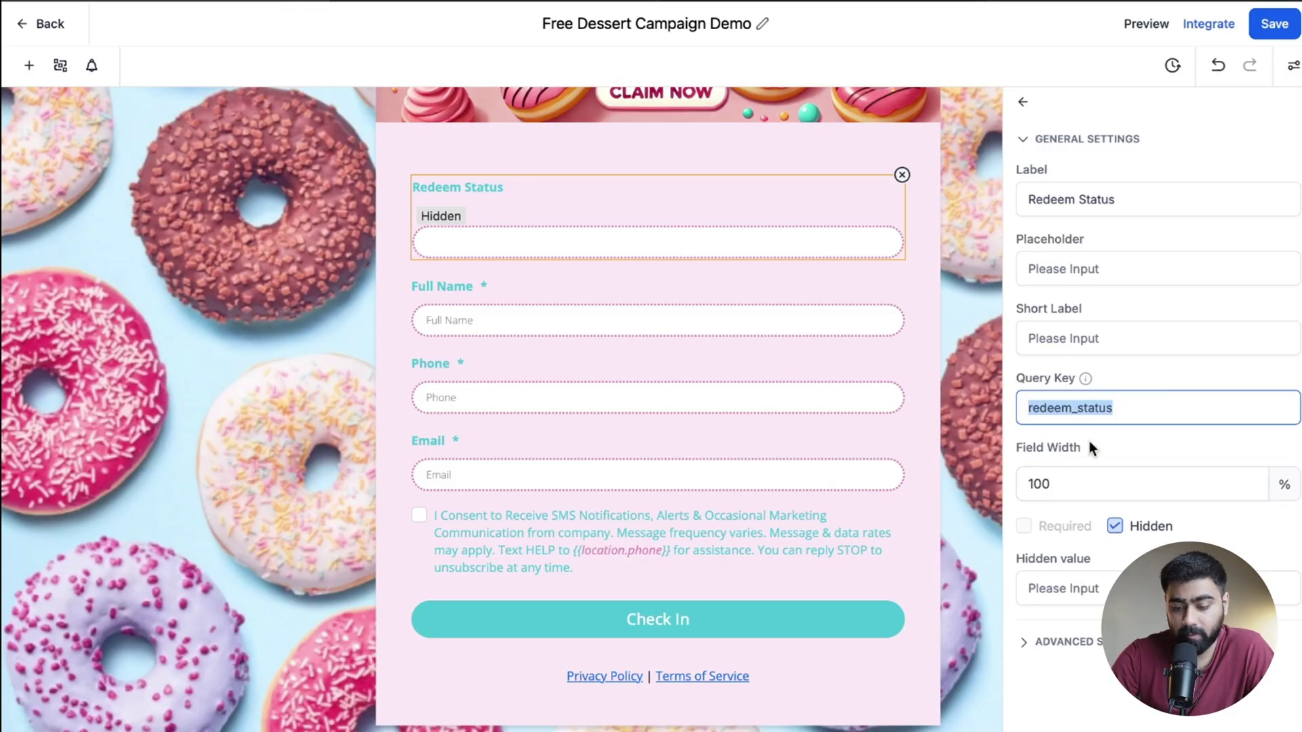
- Look up the Redeem Status field's unique key in its advanced settings and append "{{ contact.redeem_status }}" to the link in ChatGPT
left_click(1065, 644)
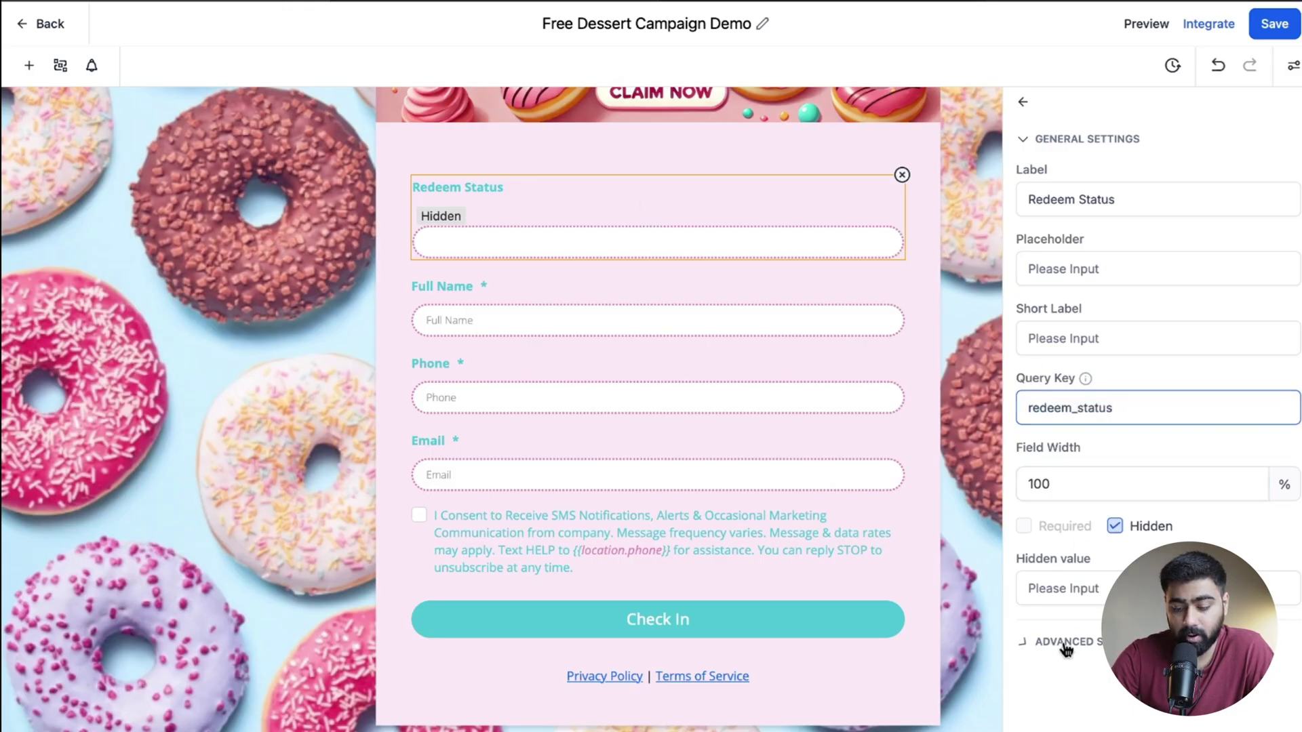
scroll(1126, 479, "down", 1)
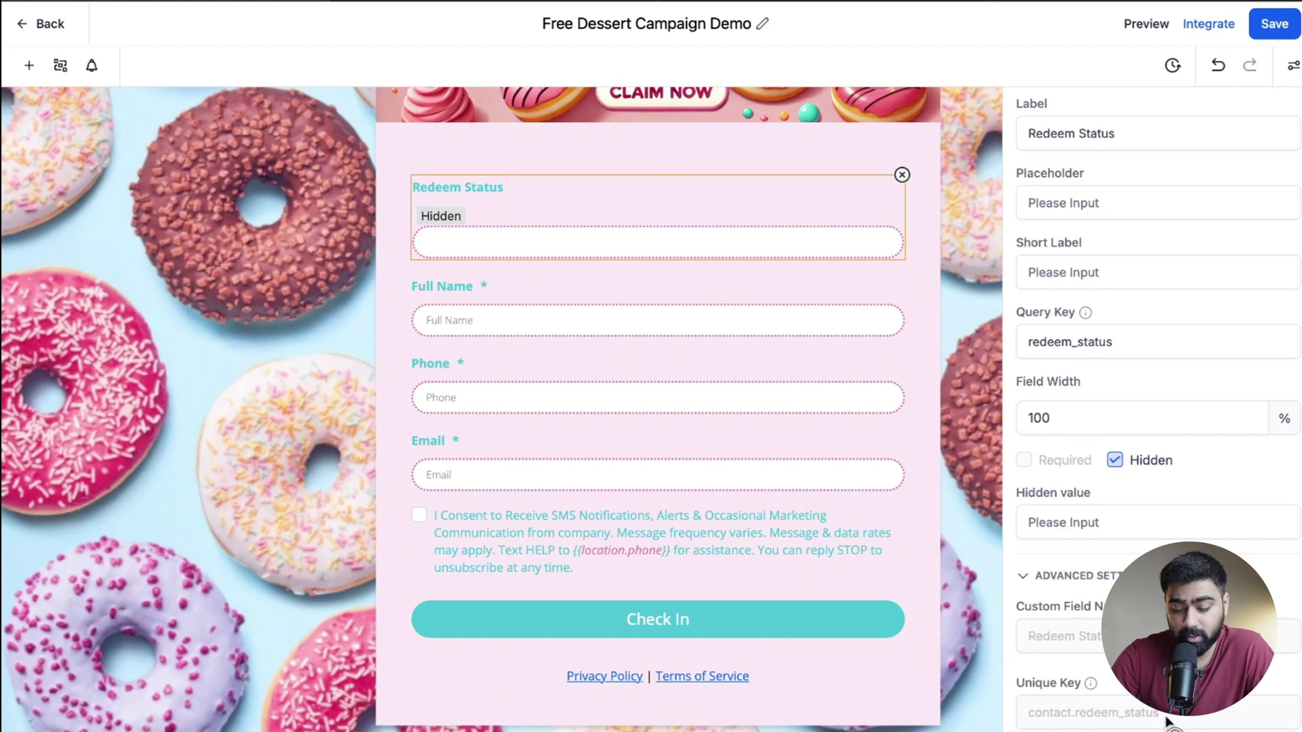
double_click(1021, 712)
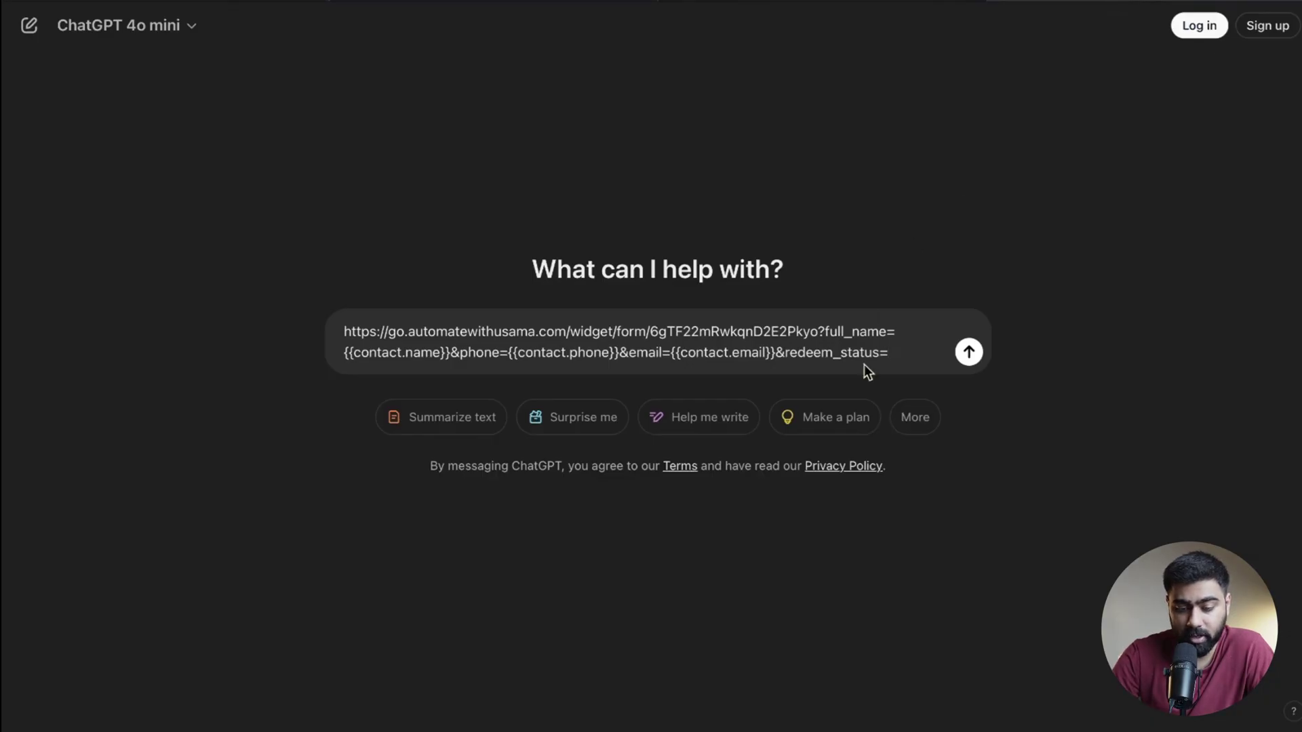
type("{{ contact.redeem_status }}")
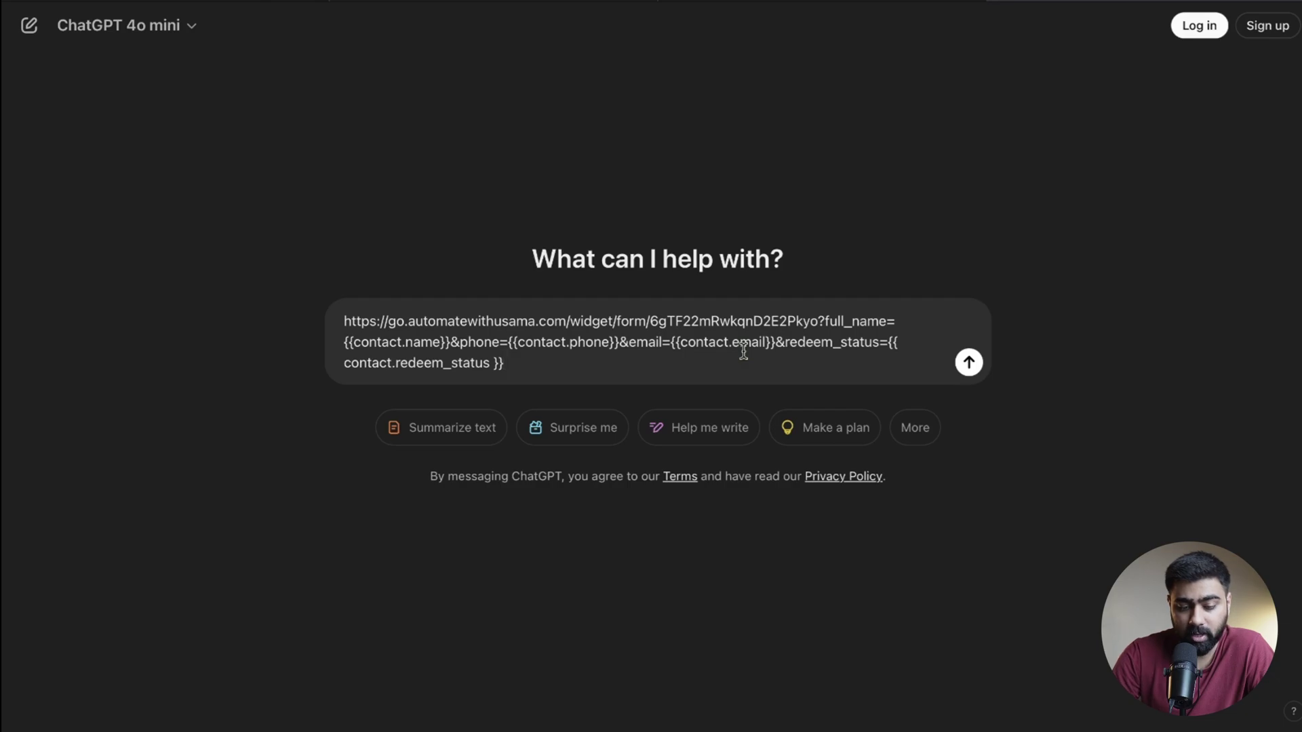
- Load the composed link in the browser and check how the form's contact fields are prefilled
left_click(558, 9)
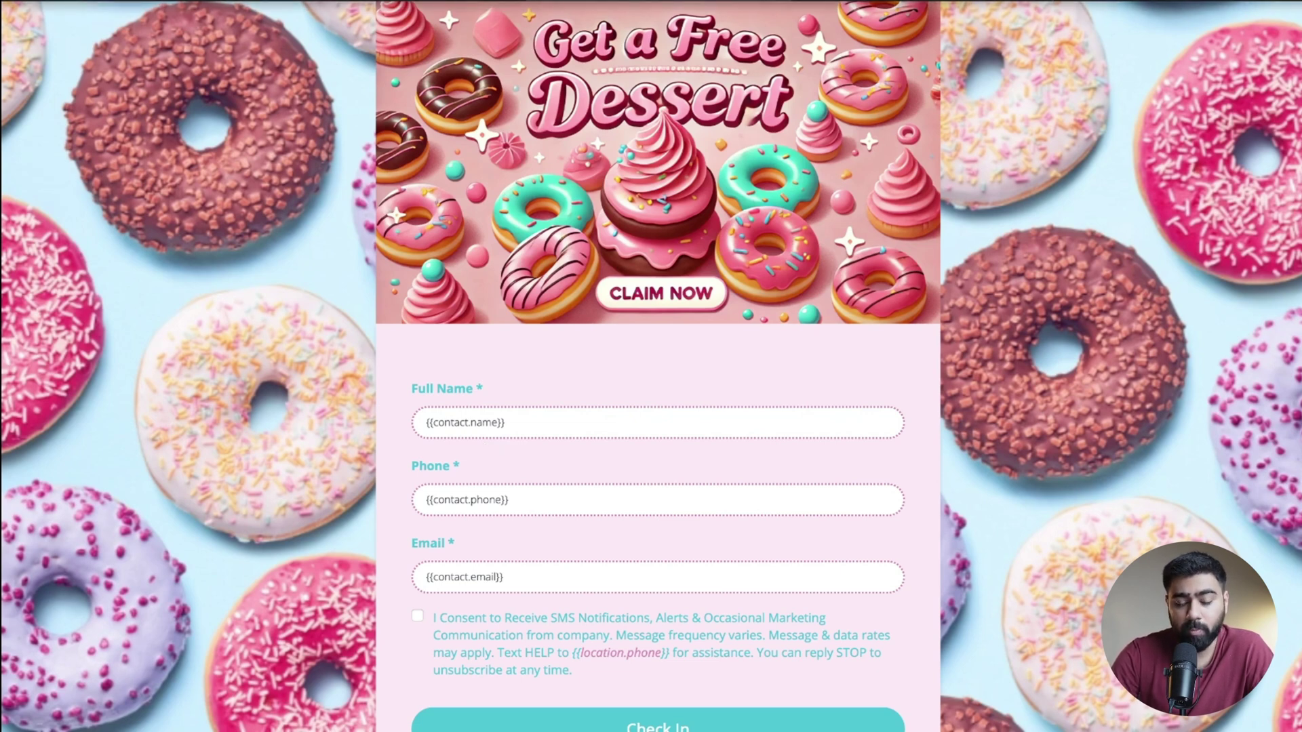
scroll(503, 267, "down", 1)
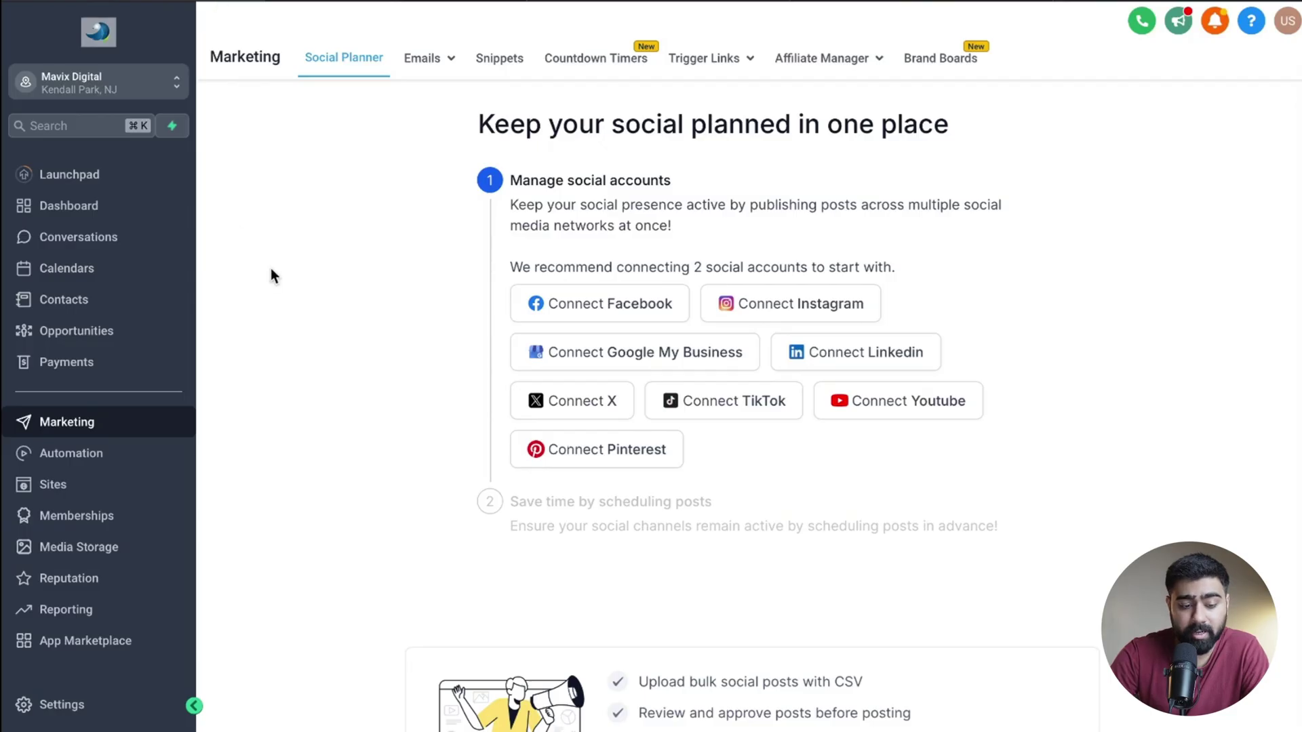
- Open the list of trigger links in the Marketing area
left_click(711, 60)
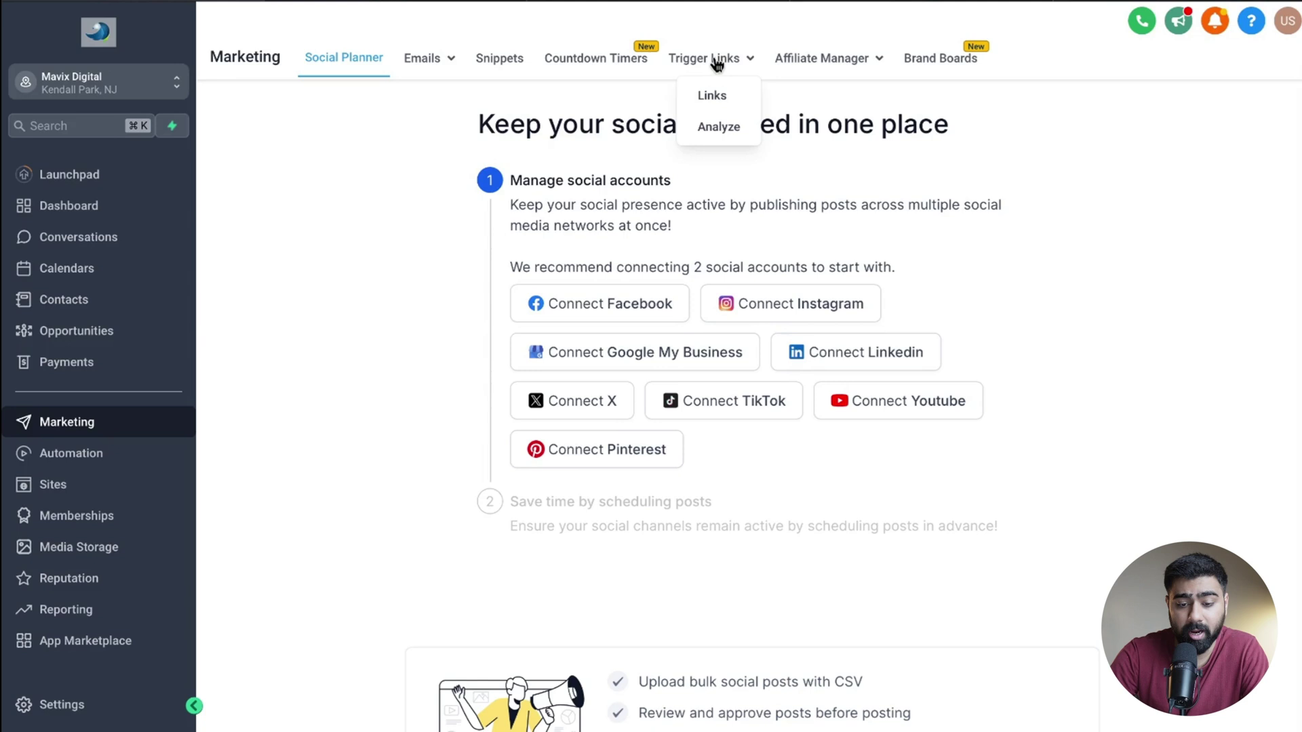
left_click(713, 99)
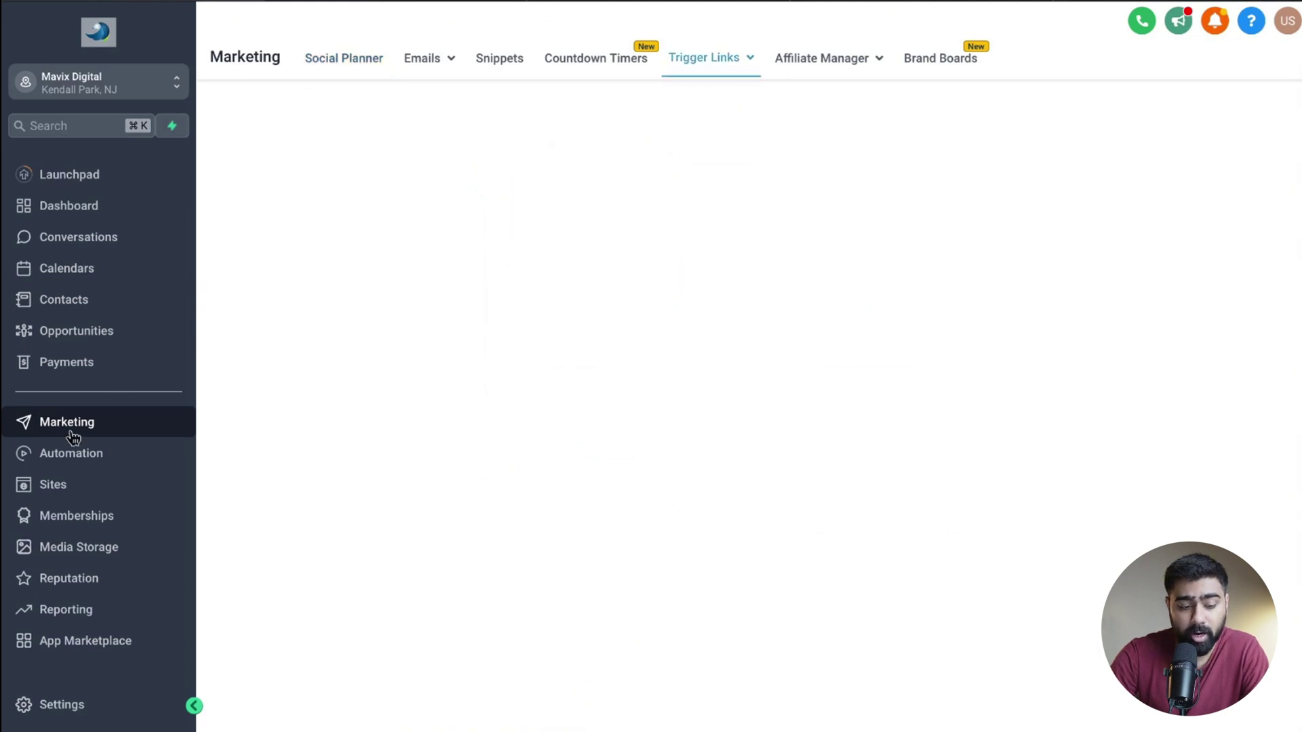
left_click(718, 56)
left_click(713, 94)
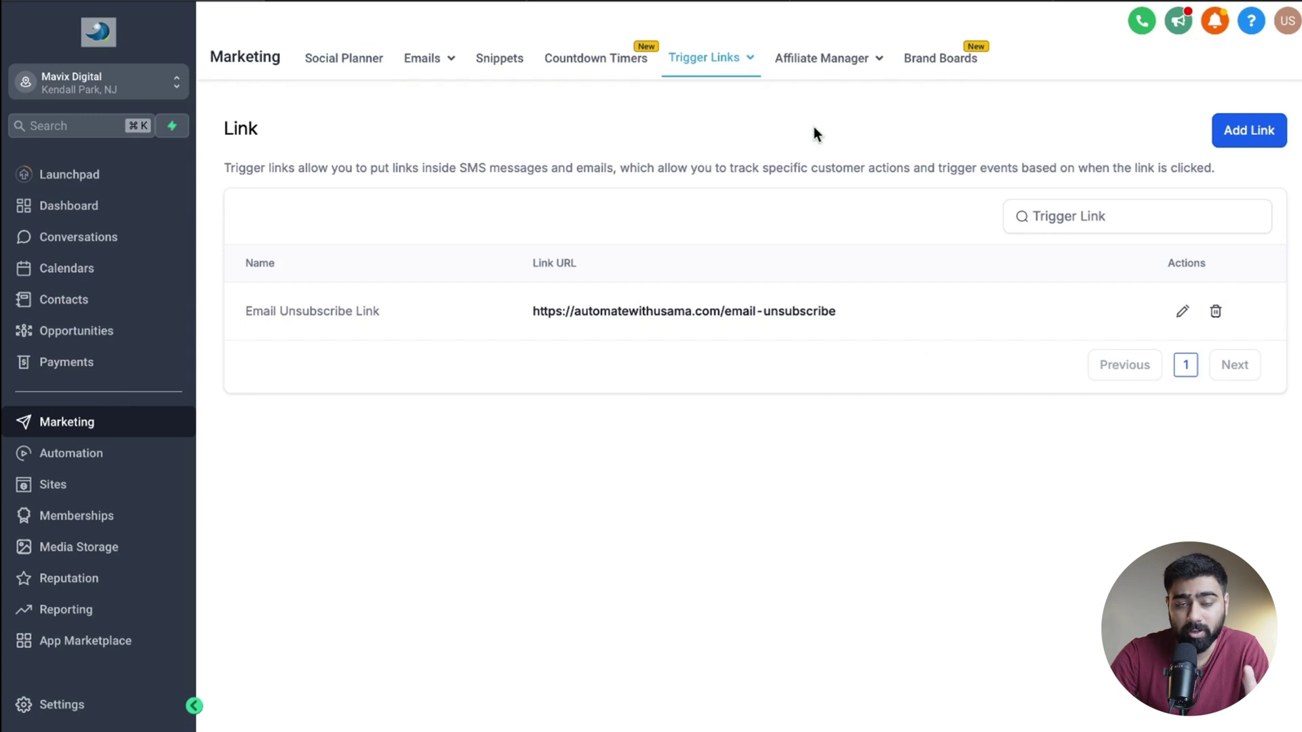
- Add a trigger link named "Free Dessert Campaign" with the composed prefill link as its URL, and save it
left_click(1230, 129)
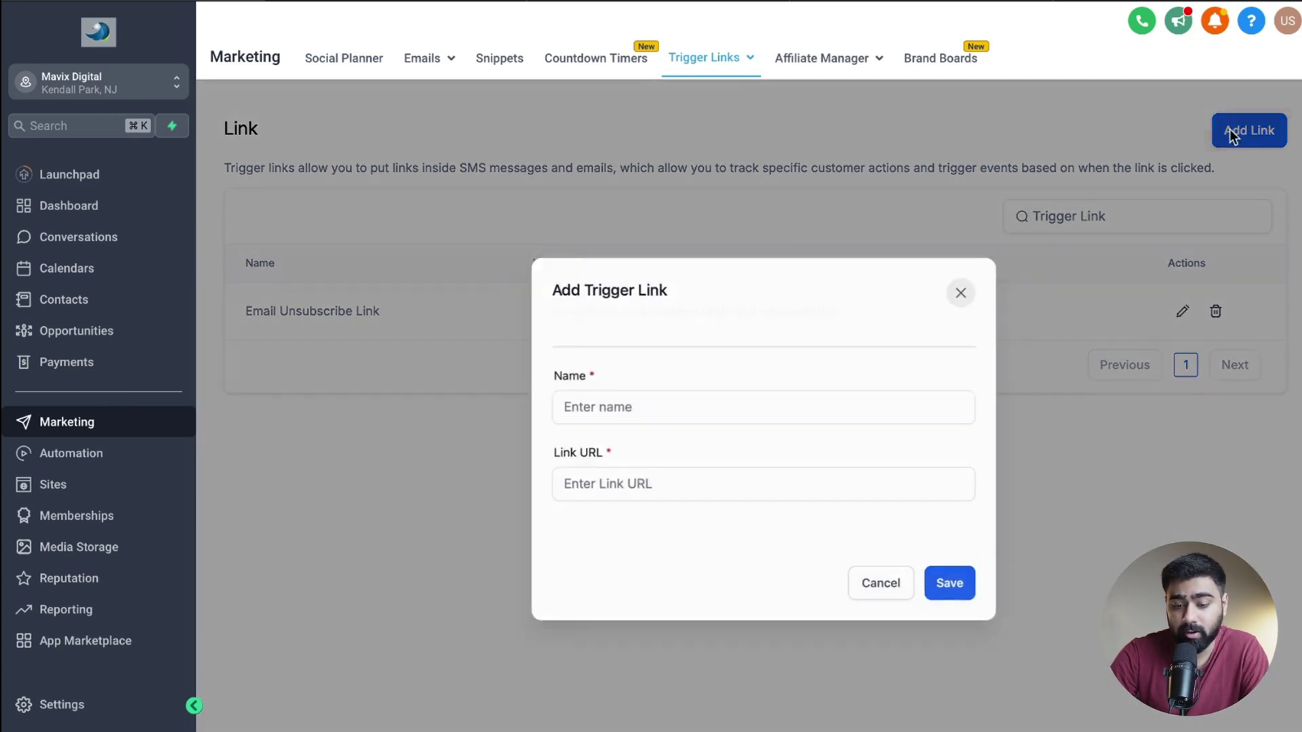
left_click(615, 414)
type("F")
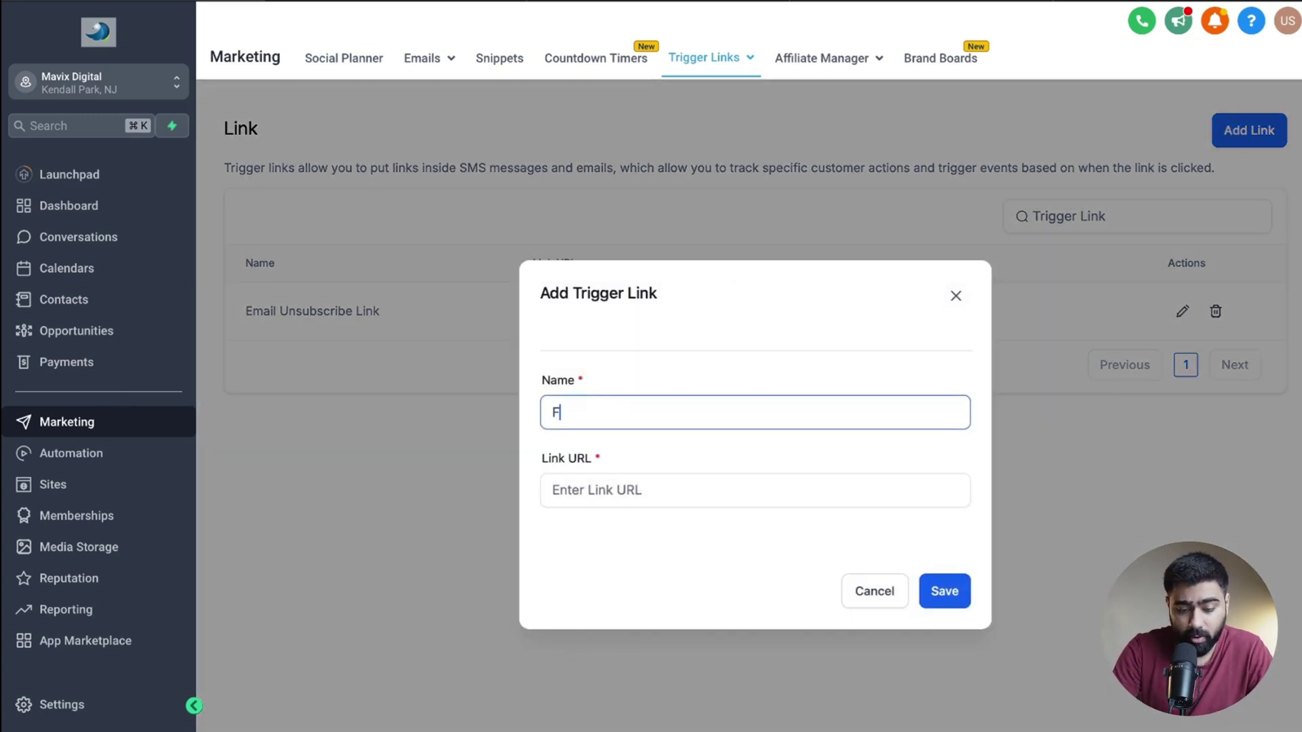
type("ree Dessert Campaign")
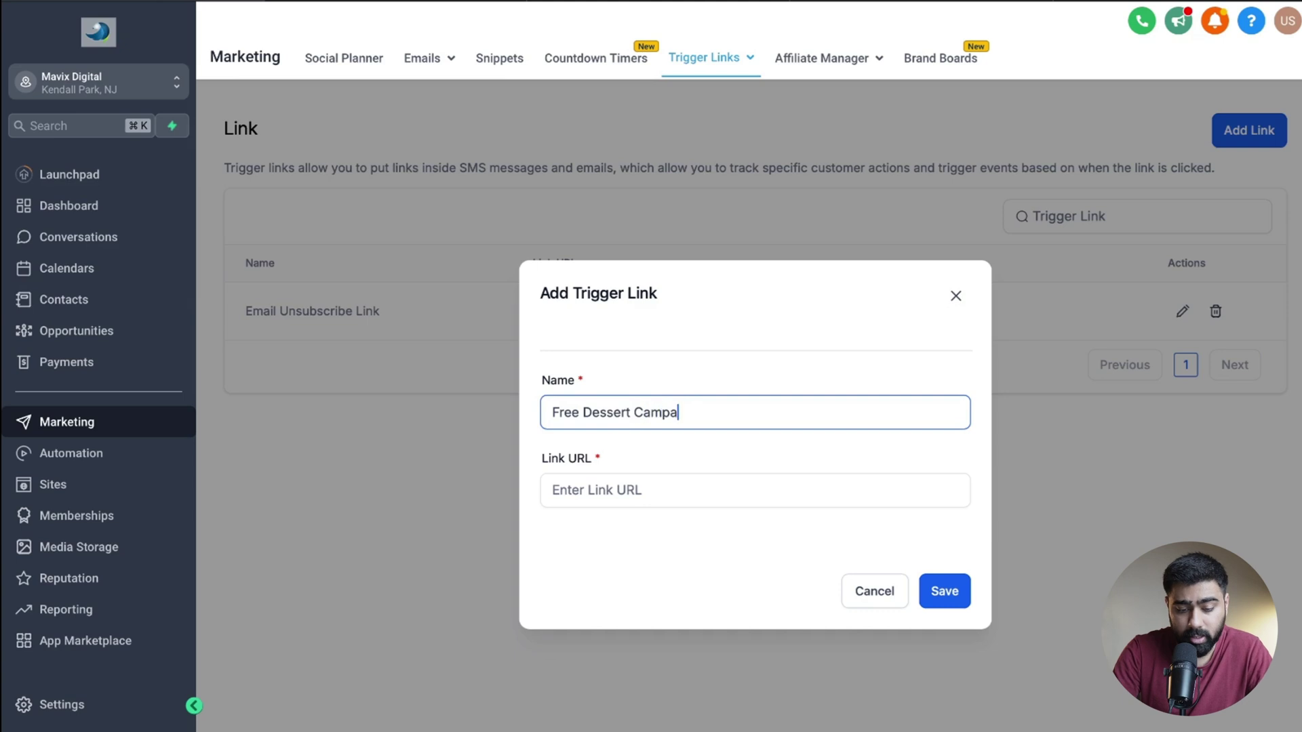
left_click(604, 505)
key("super+v")
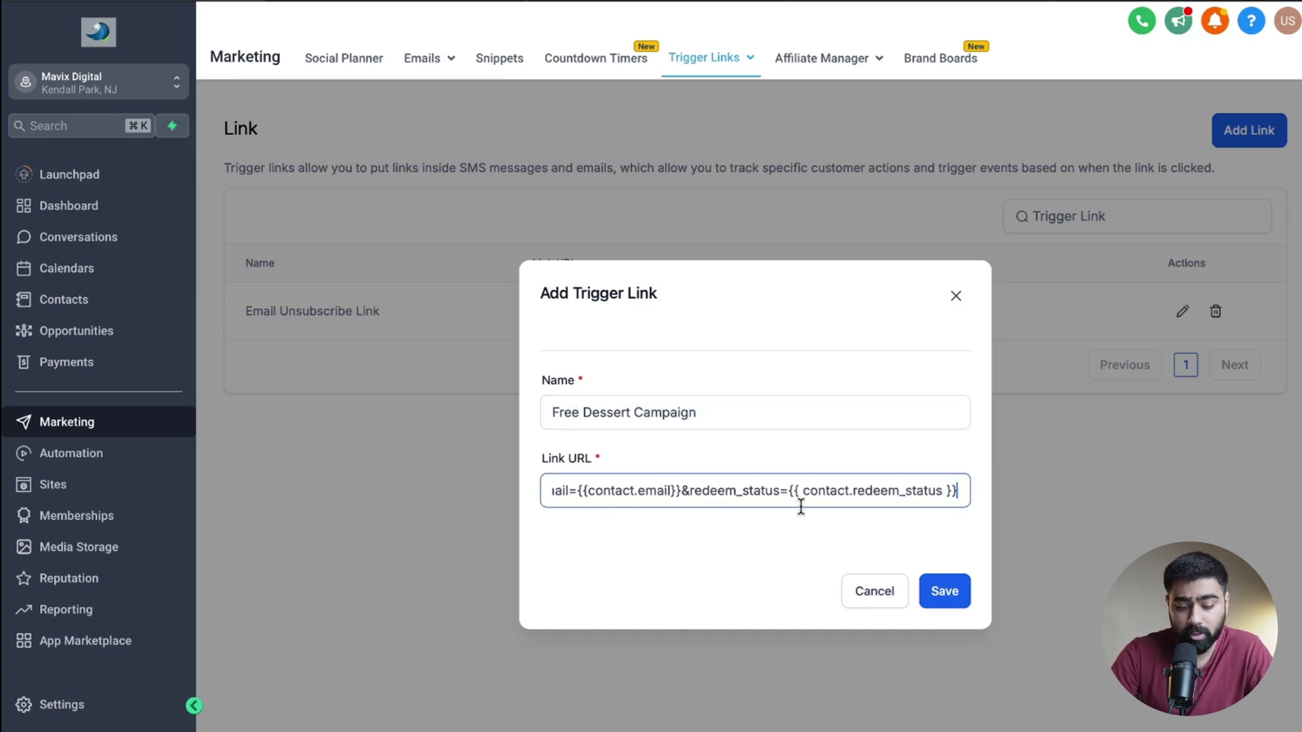
left_click(945, 589)
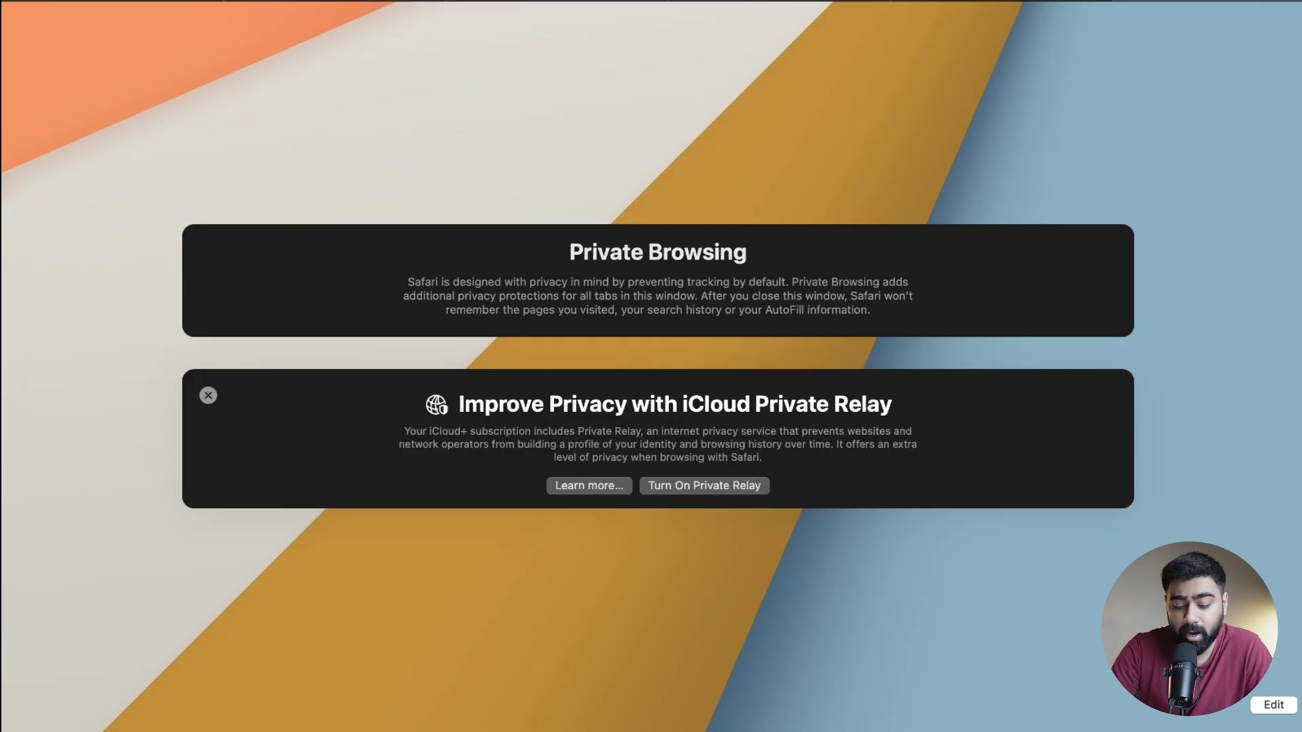
- Enter the QR code service address "api.qrserver.com/" in a private Safari window
type("api.qr")
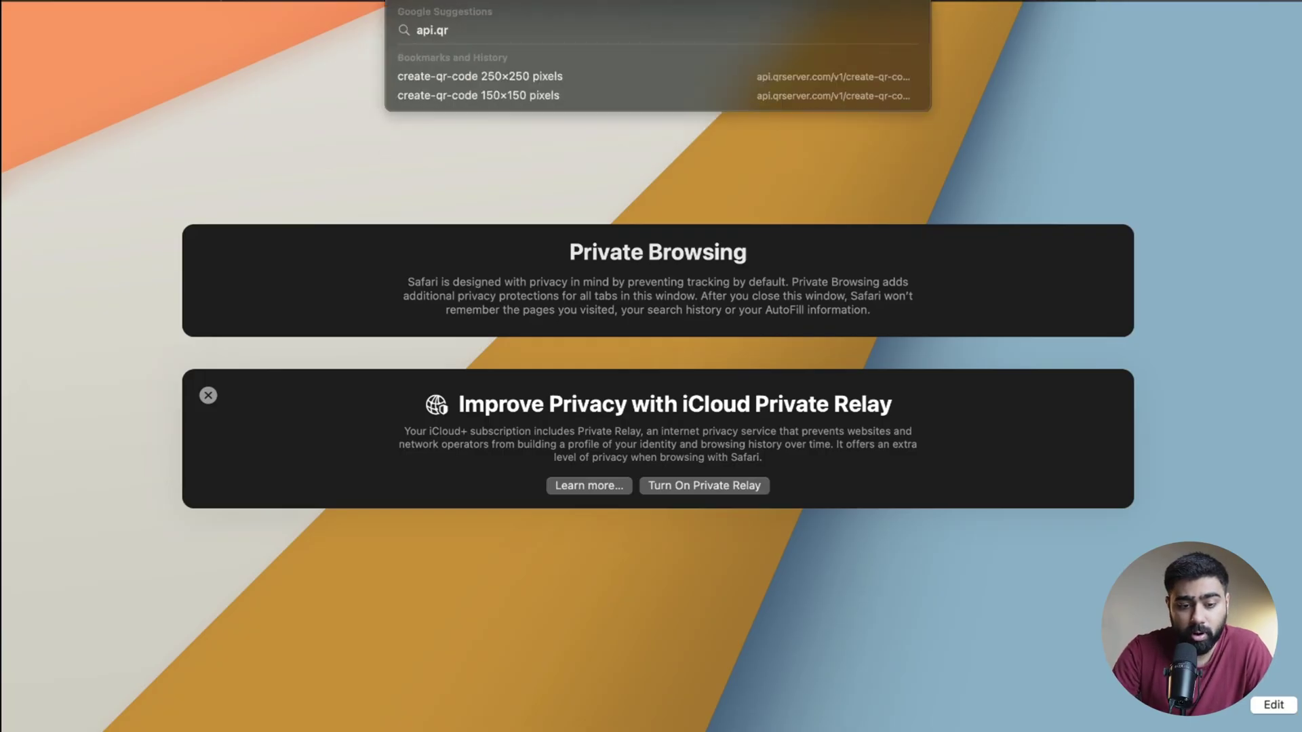
type("server.com/")
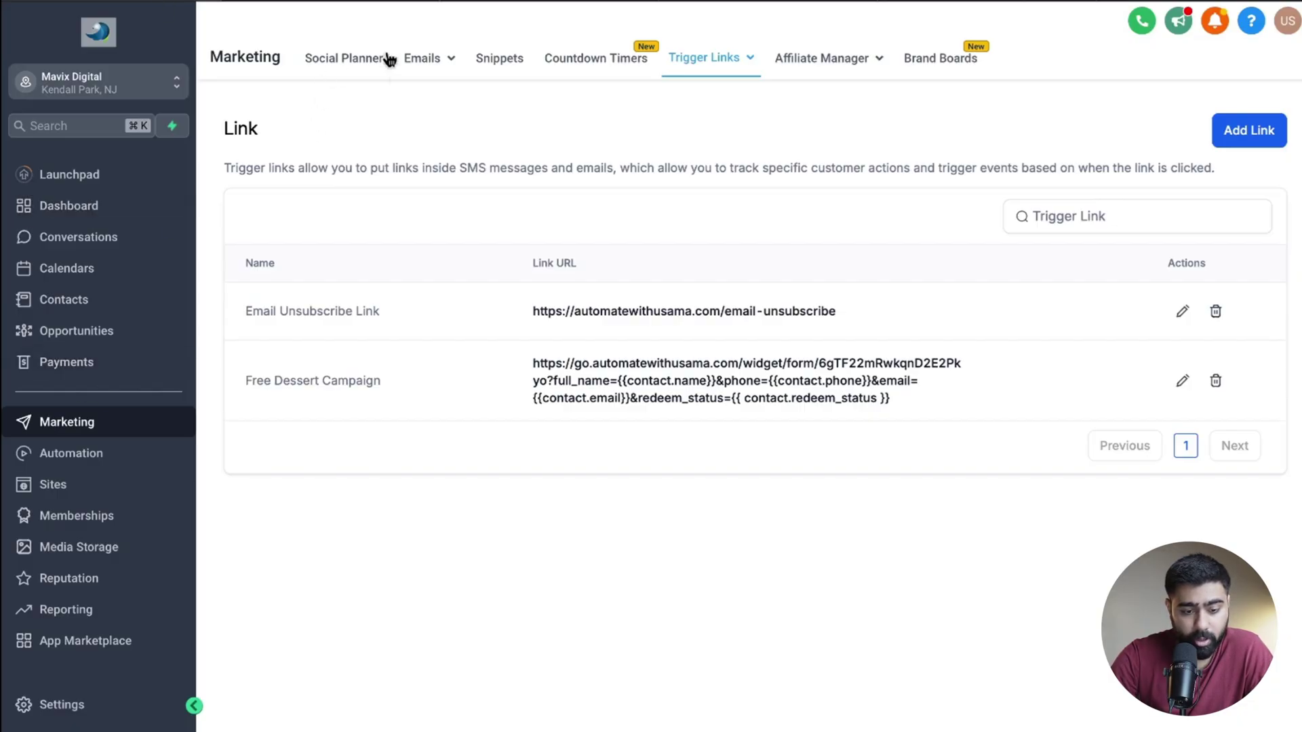
- Open the email template "Restaurant- Free Dessert Dynamic QR Coupon" and review its heading, banner image and redemption text
left_click(429, 95)
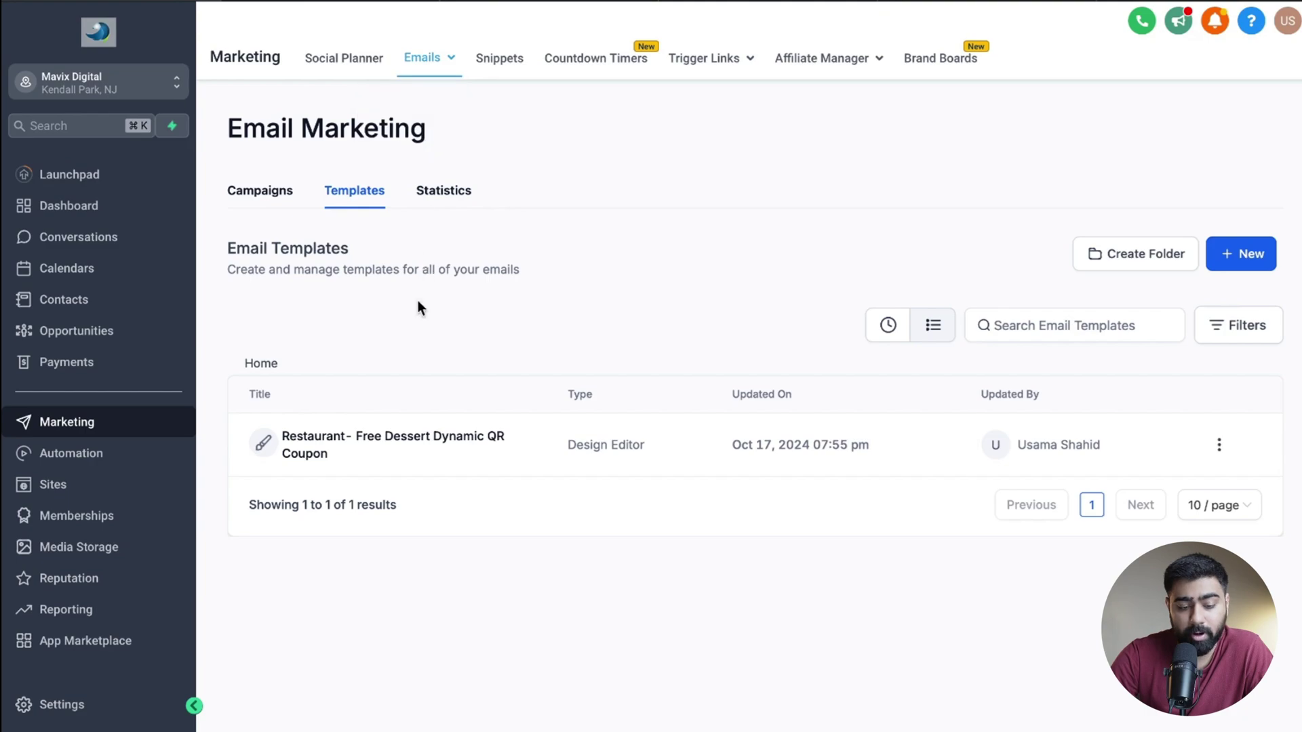
left_click(315, 447)
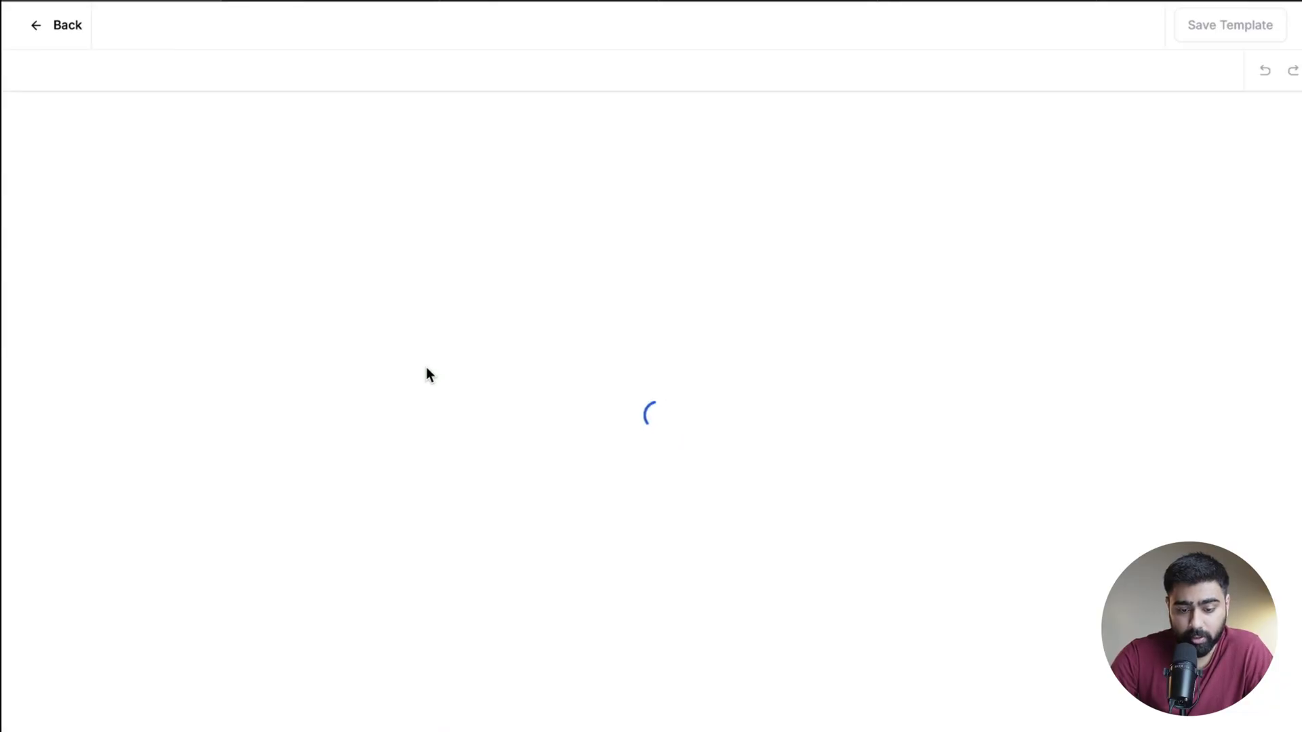
left_click(674, 219)
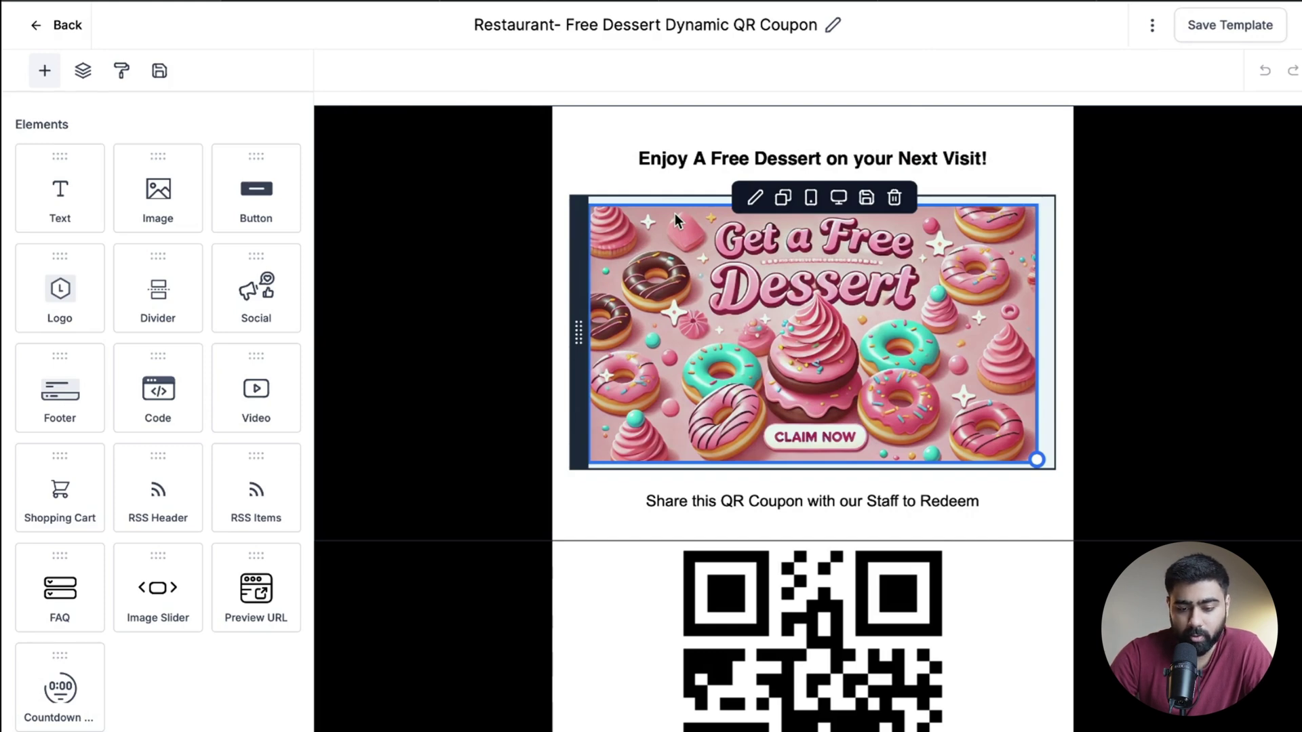
left_click(613, 148)
left_click(660, 290)
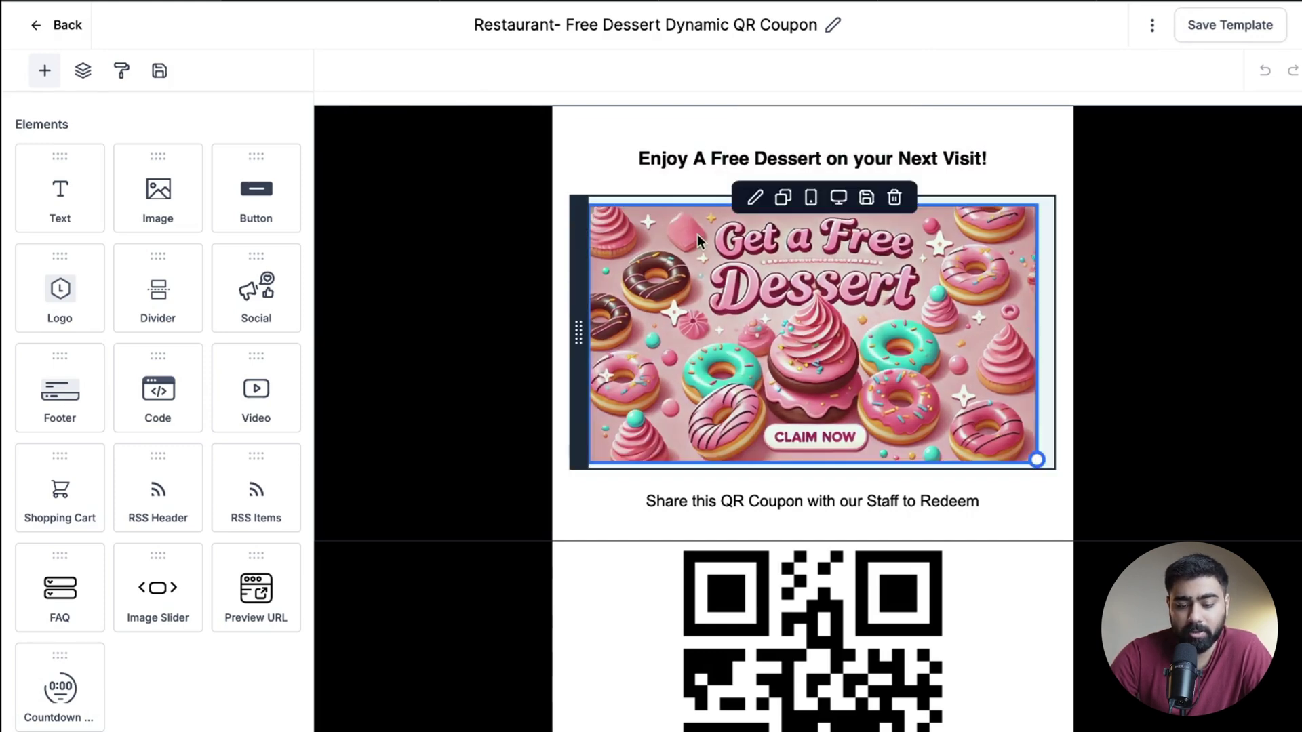
scroll(754, 369, "down", 3)
left_click(752, 359)
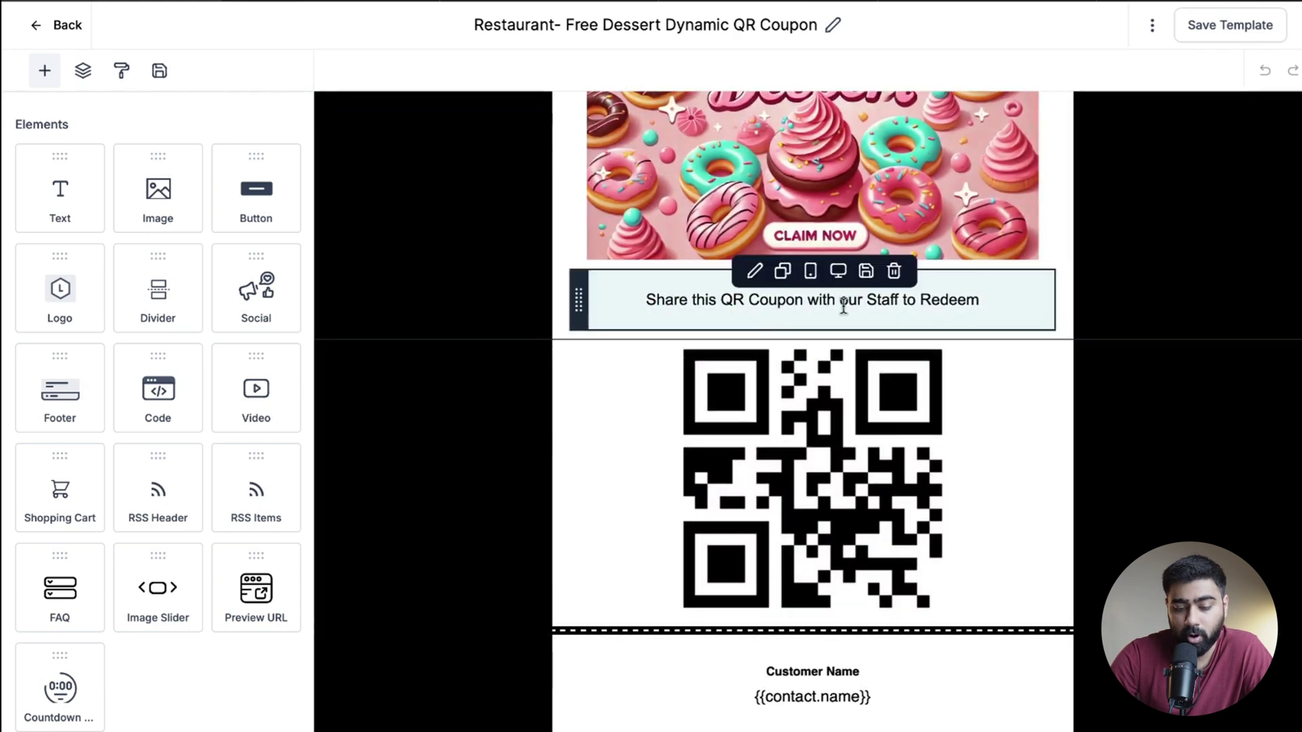
- Delete the QR code image between the redemption text and the dashed divider
scroll(843, 307, "down", 1)
left_click(816, 380)
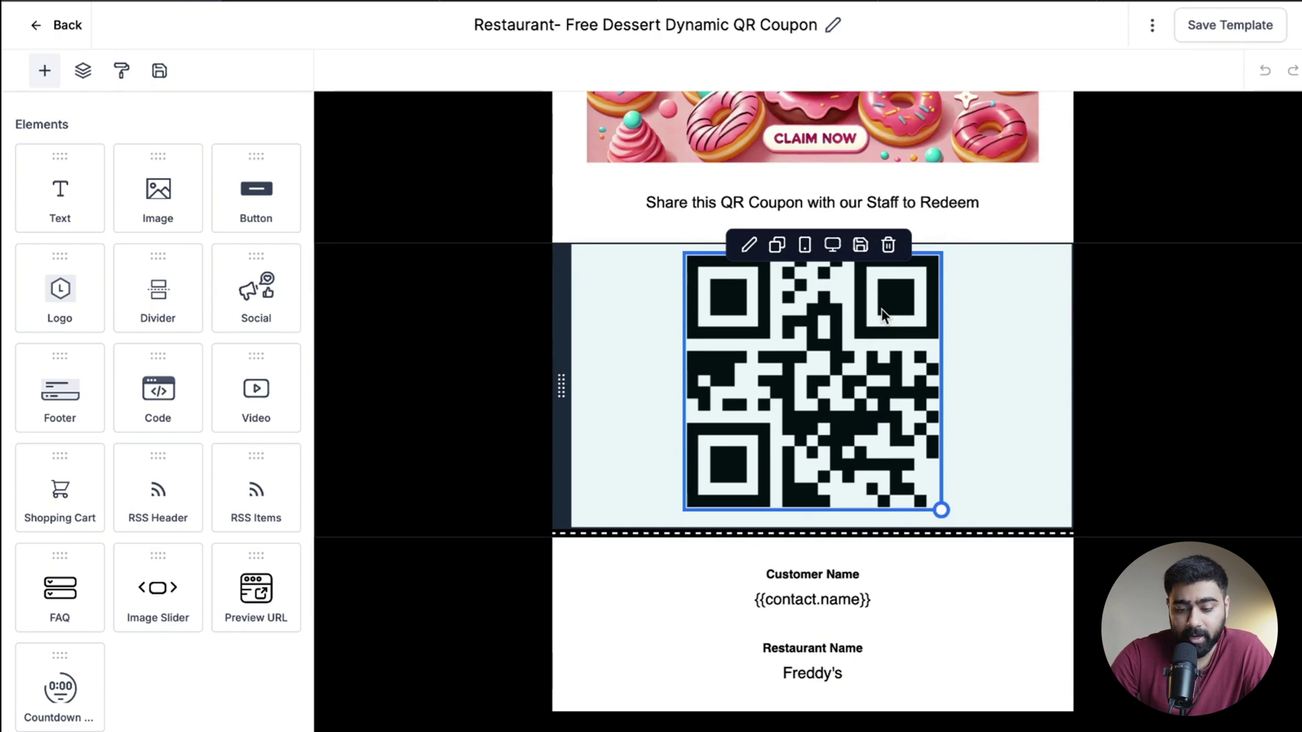
left_click(888, 245)
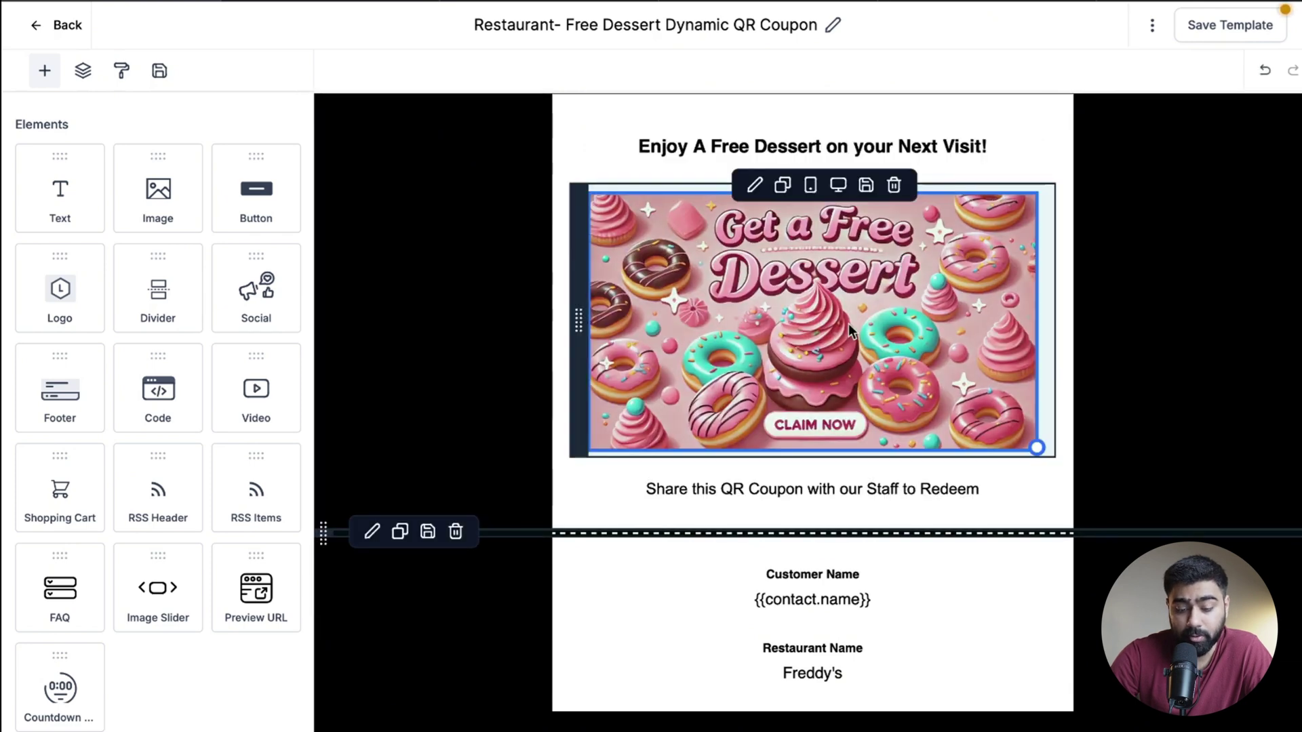
left_click(890, 425)
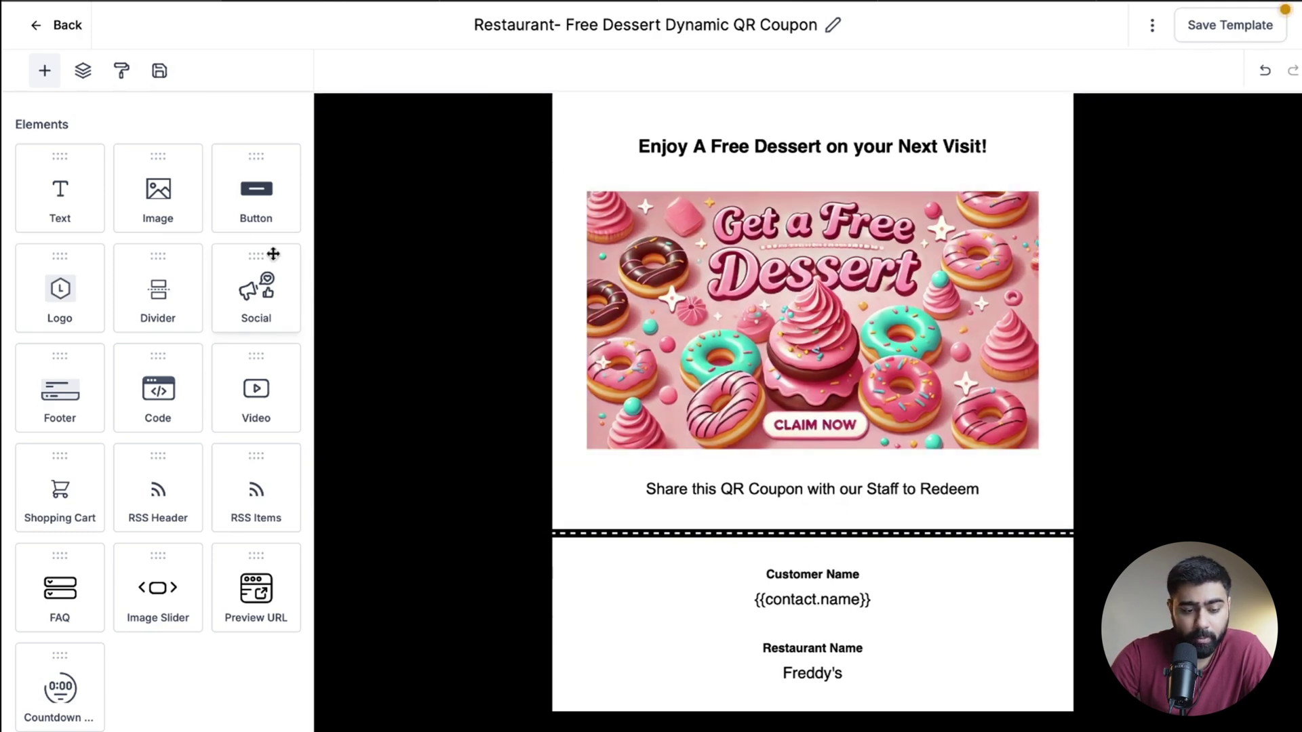
left_click_drag(160, 203, 763, 499)
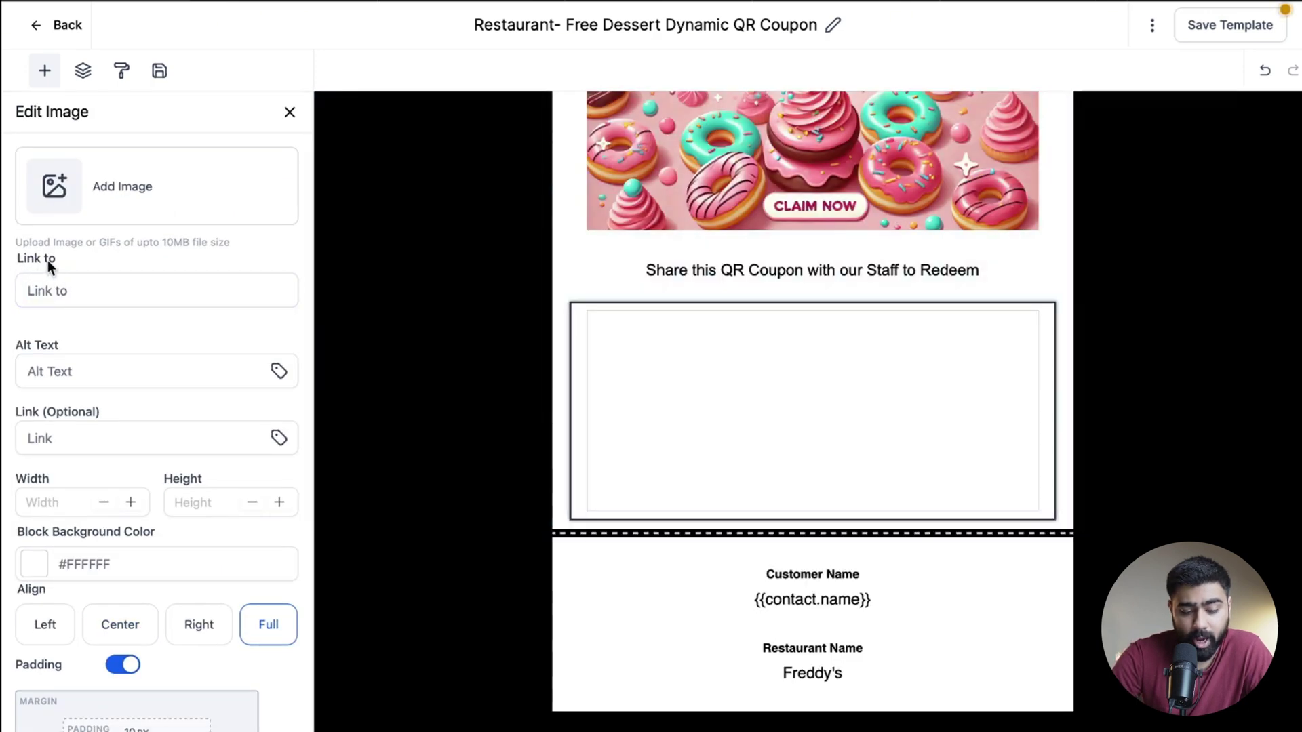
left_click(62, 290)
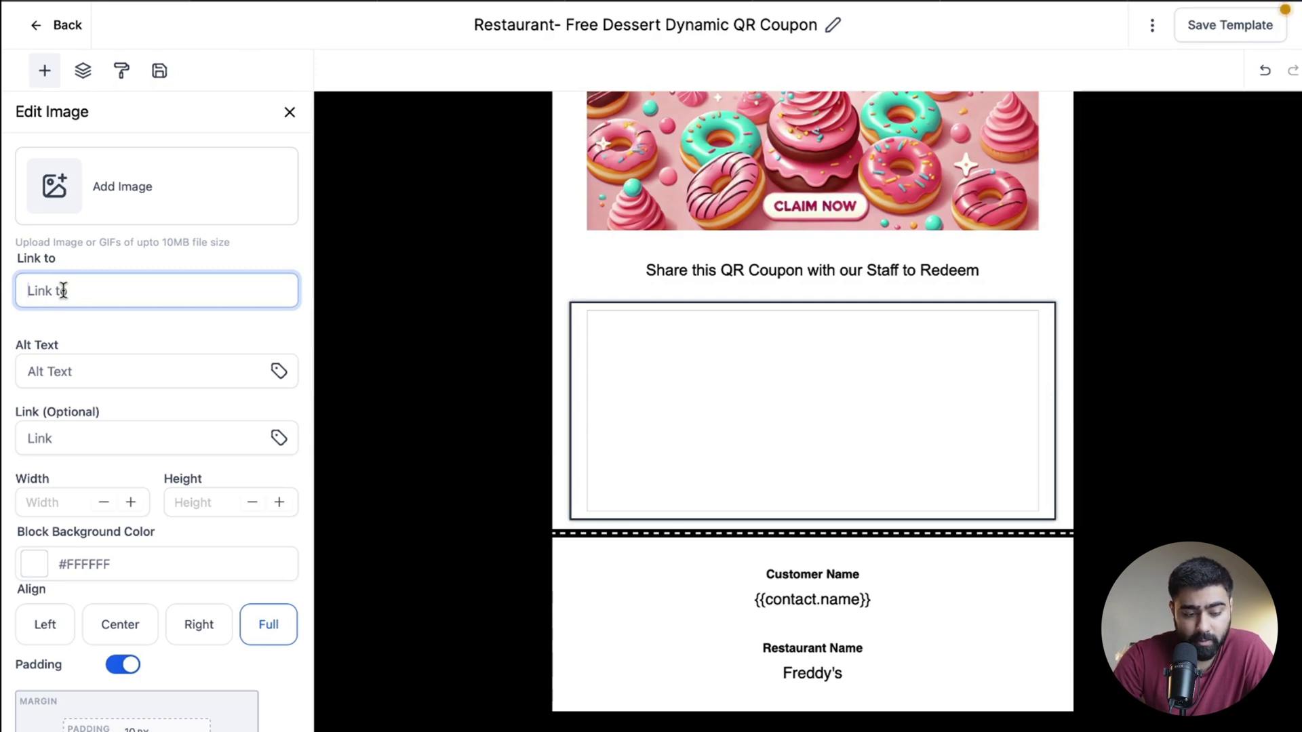
key("ctrl+v")
- Remove the placeholder "linkhere" after "data=" in the image block's source link
left_click_drag(67, 296, 2, 296)
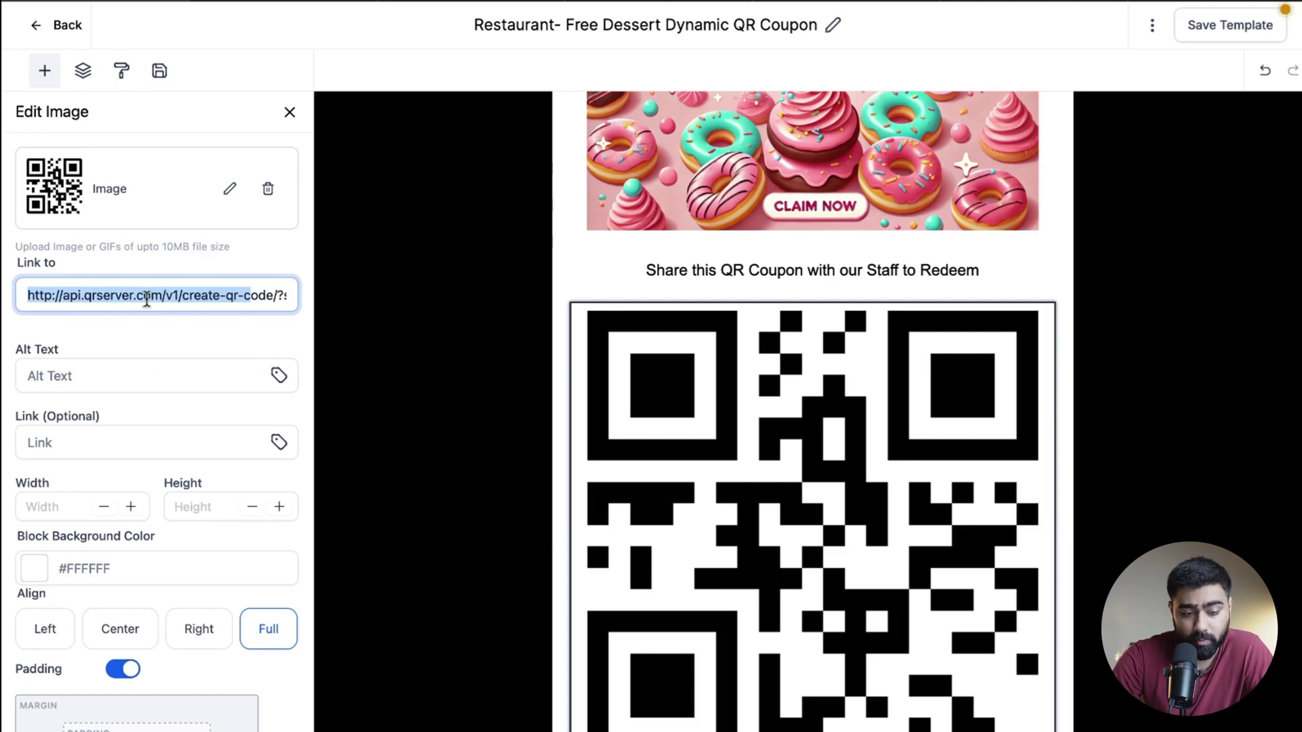
left_click_drag(145, 298, 348, 299)
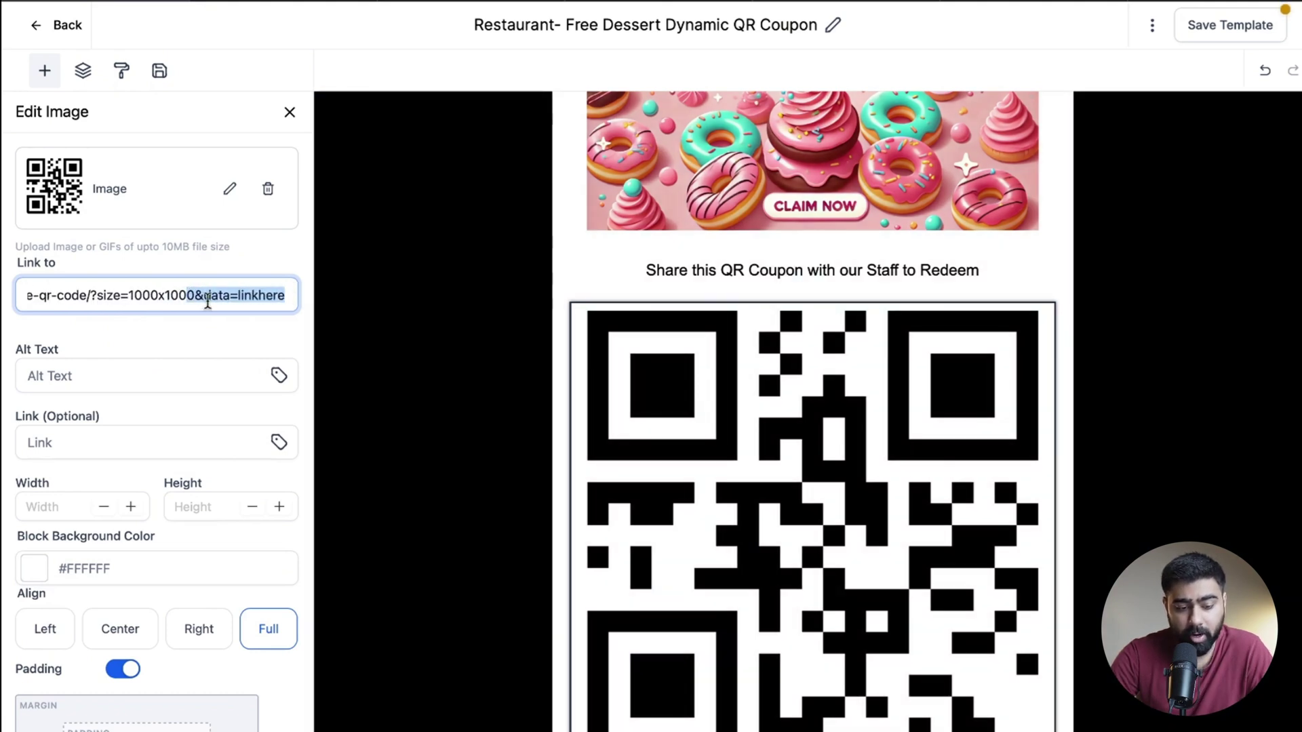
left_click(208, 301)
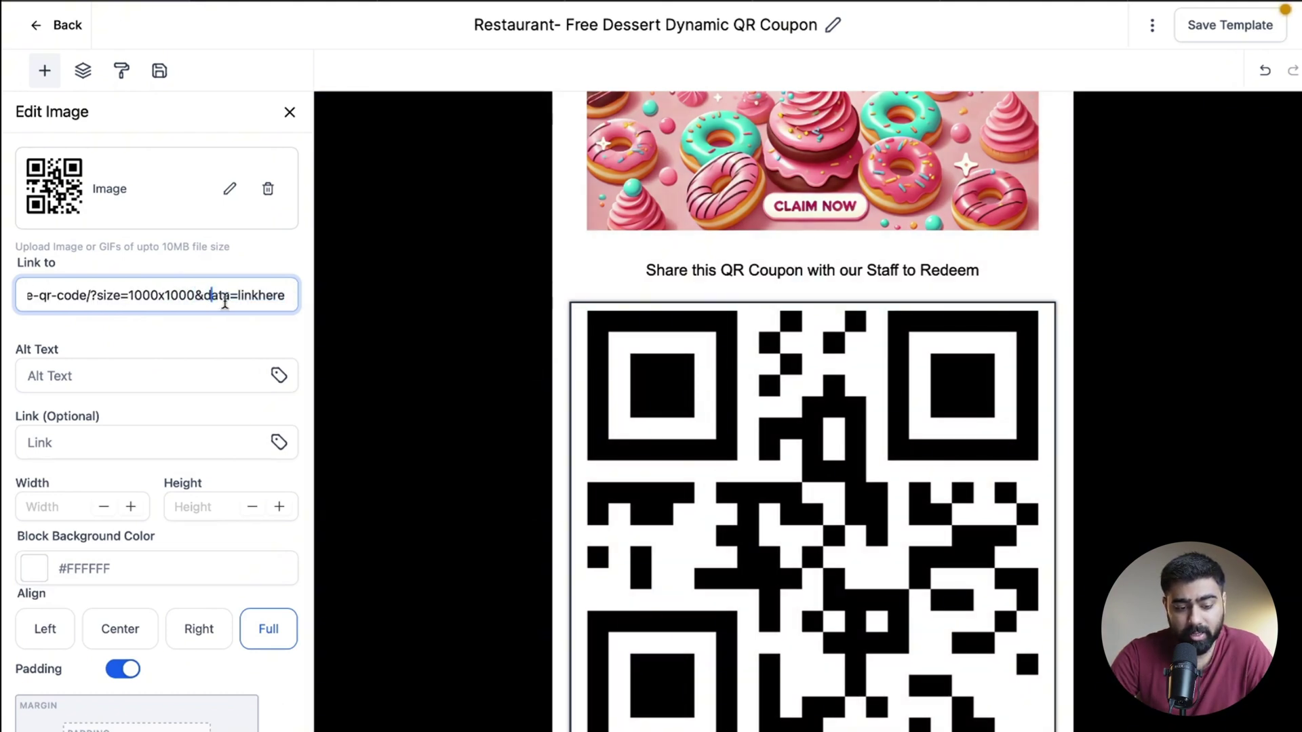
double_click(266, 300)
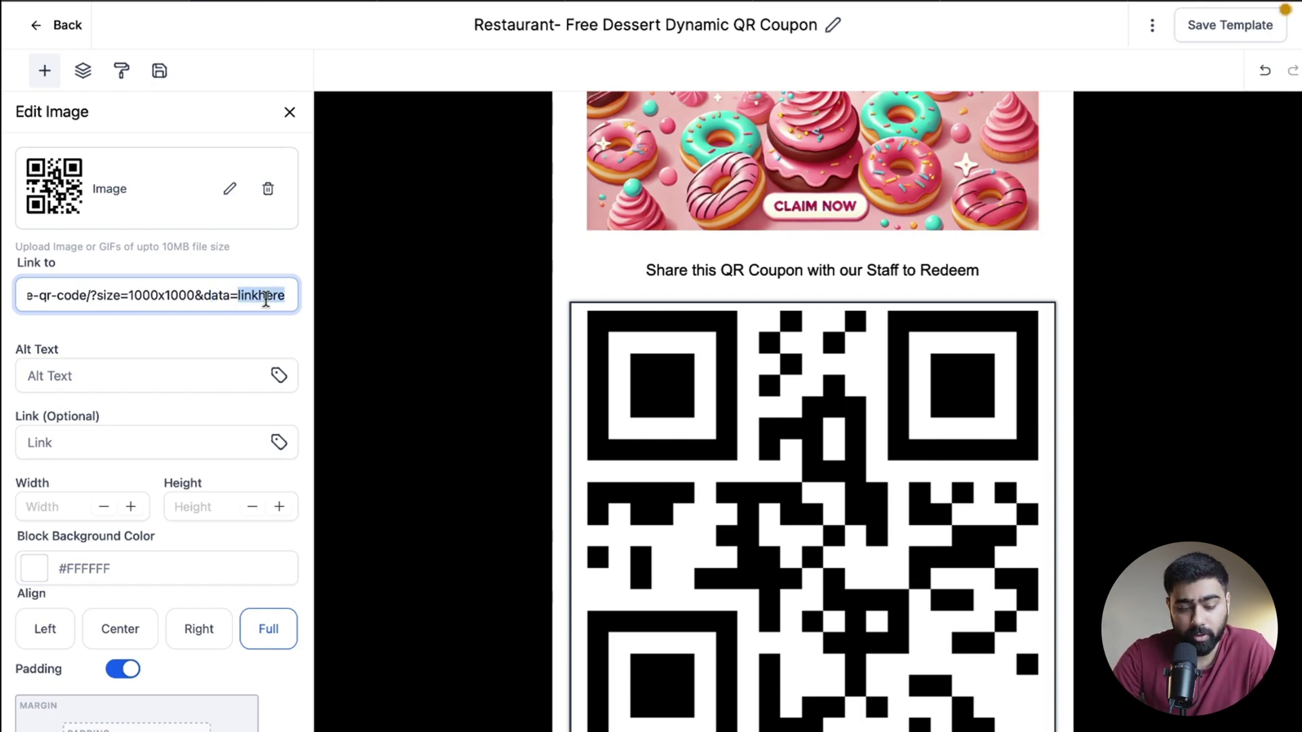
key("BackSpace")
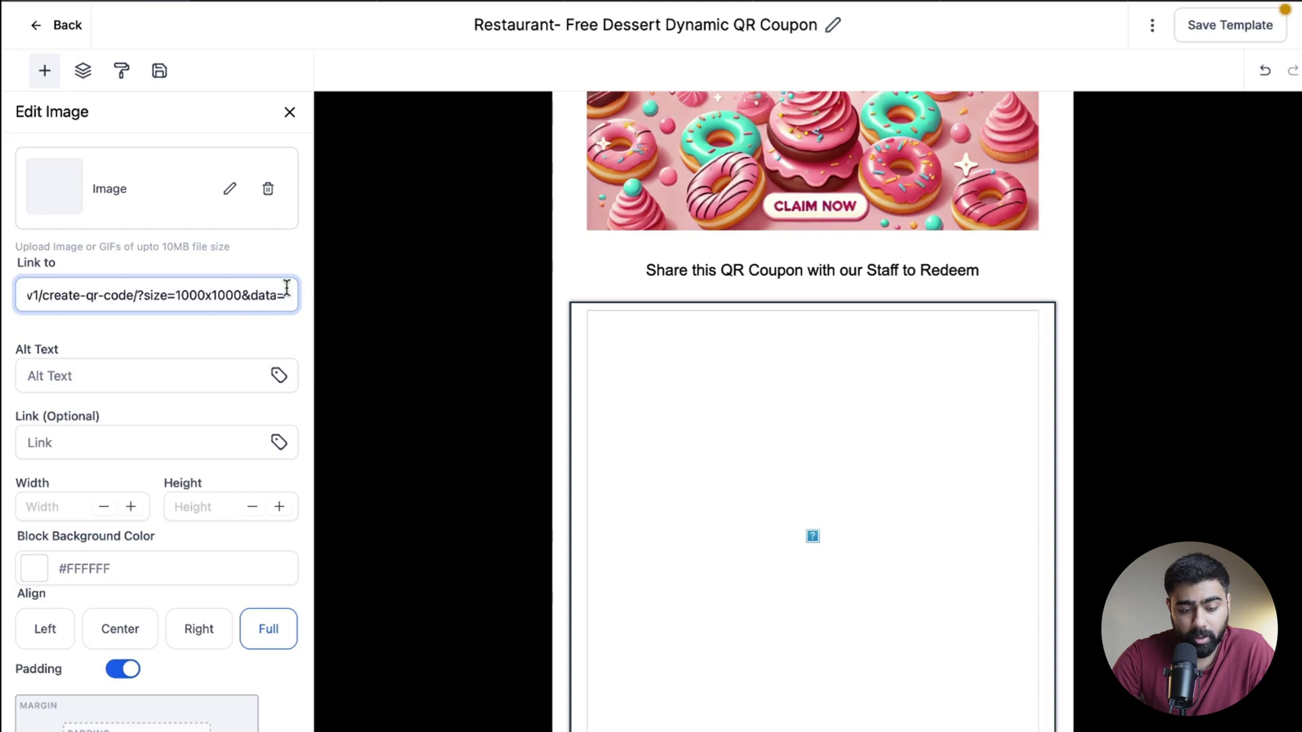
- Insert the Free Dessert Campaign trigger link into the image's optional link and cut its merge code
left_click(279, 443)
scroll(189, 231, "down", 3)
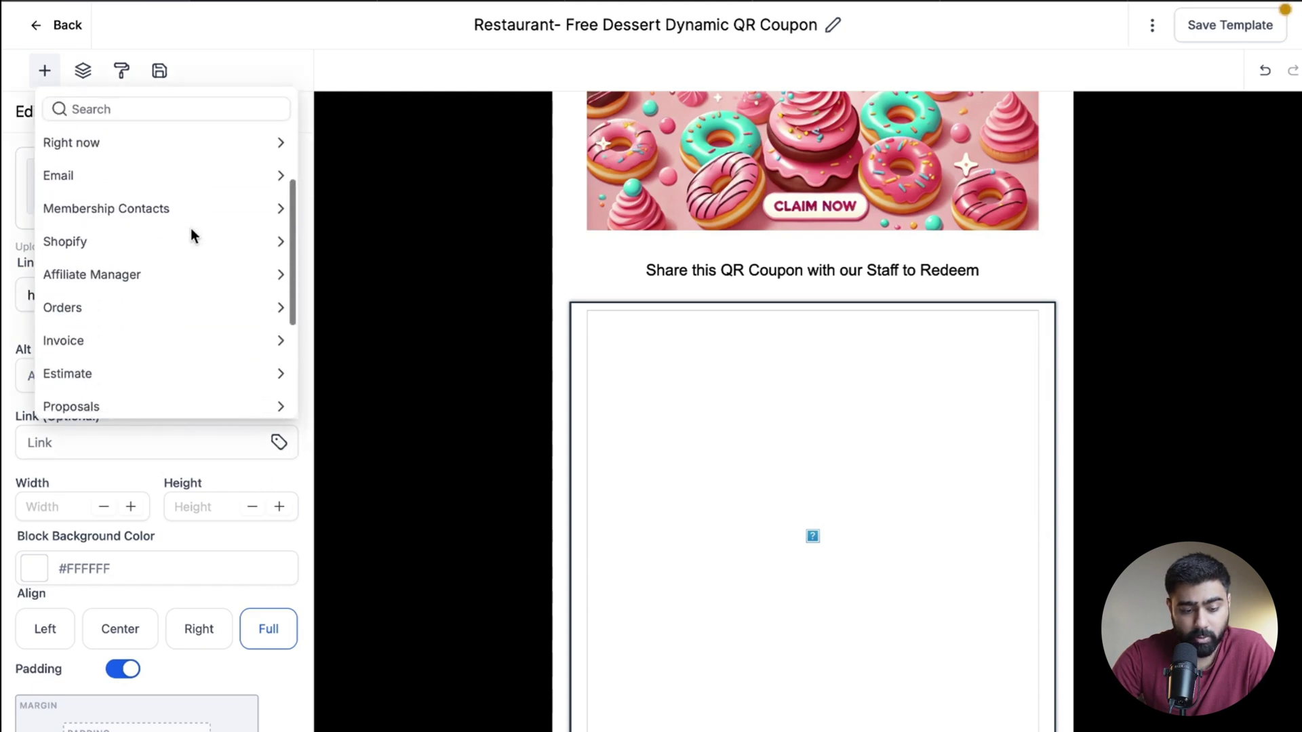
scroll(192, 235, "down", 3)
left_click(143, 397)
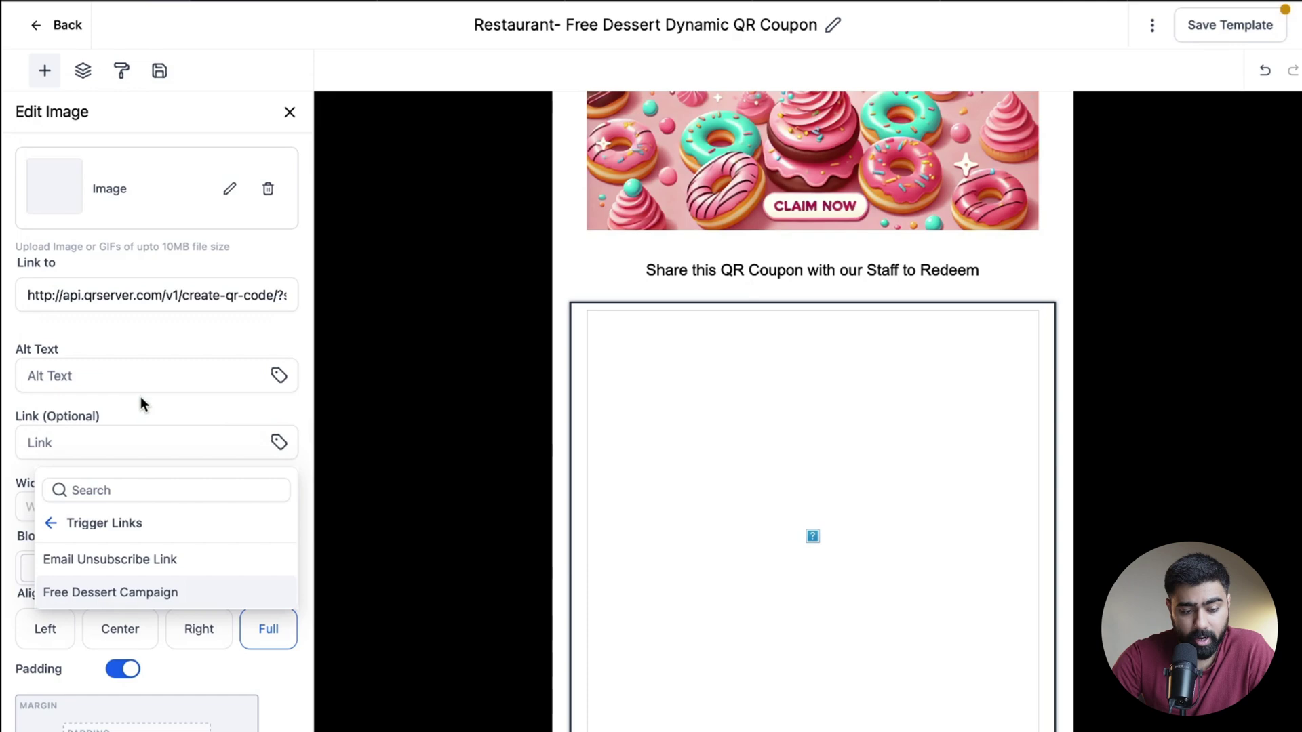
left_click(126, 594)
left_click(107, 441)
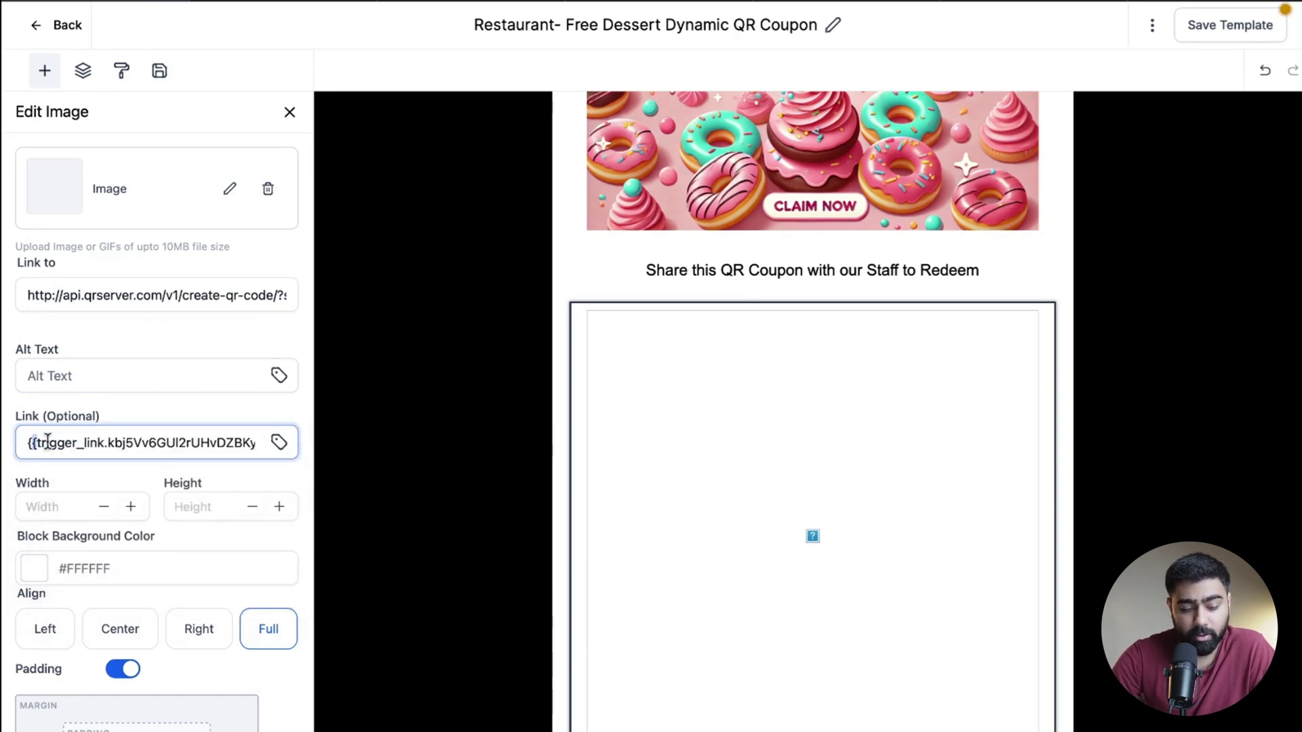
left_click_drag(47, 442, 320, 439)
left_click(165, 441)
key("ctrl+a")
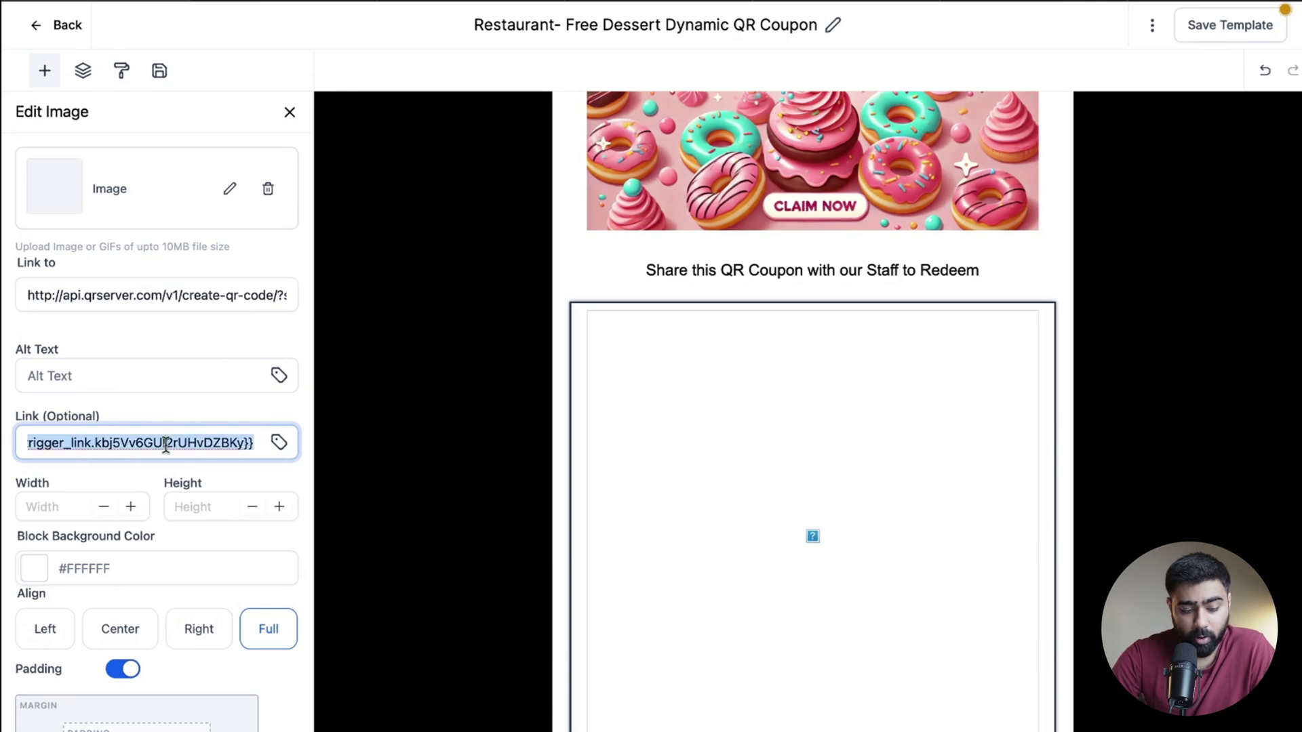
key("ctrl+x")
- Paste the trigger link merge code after "data=" at the end of the image's source link
left_click_drag(264, 295, 351, 309)
left_click(283, 297)
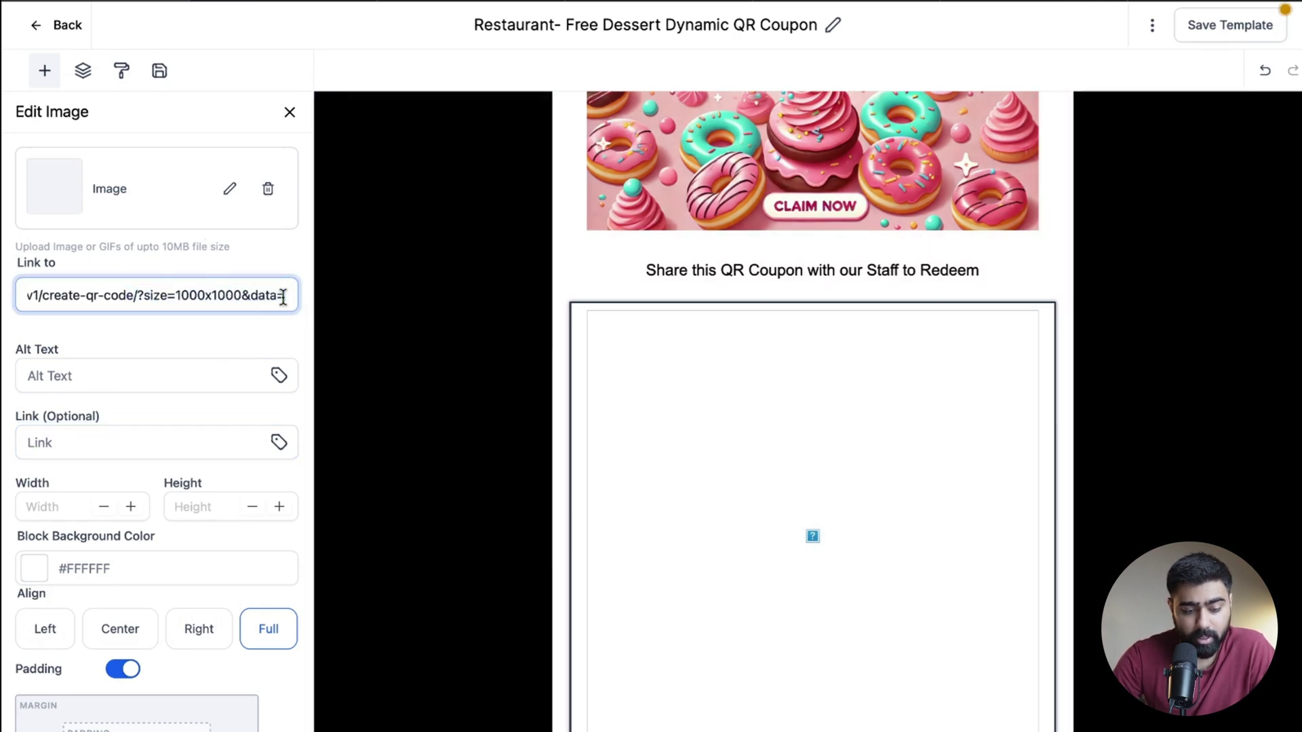
key("ctrl+v")
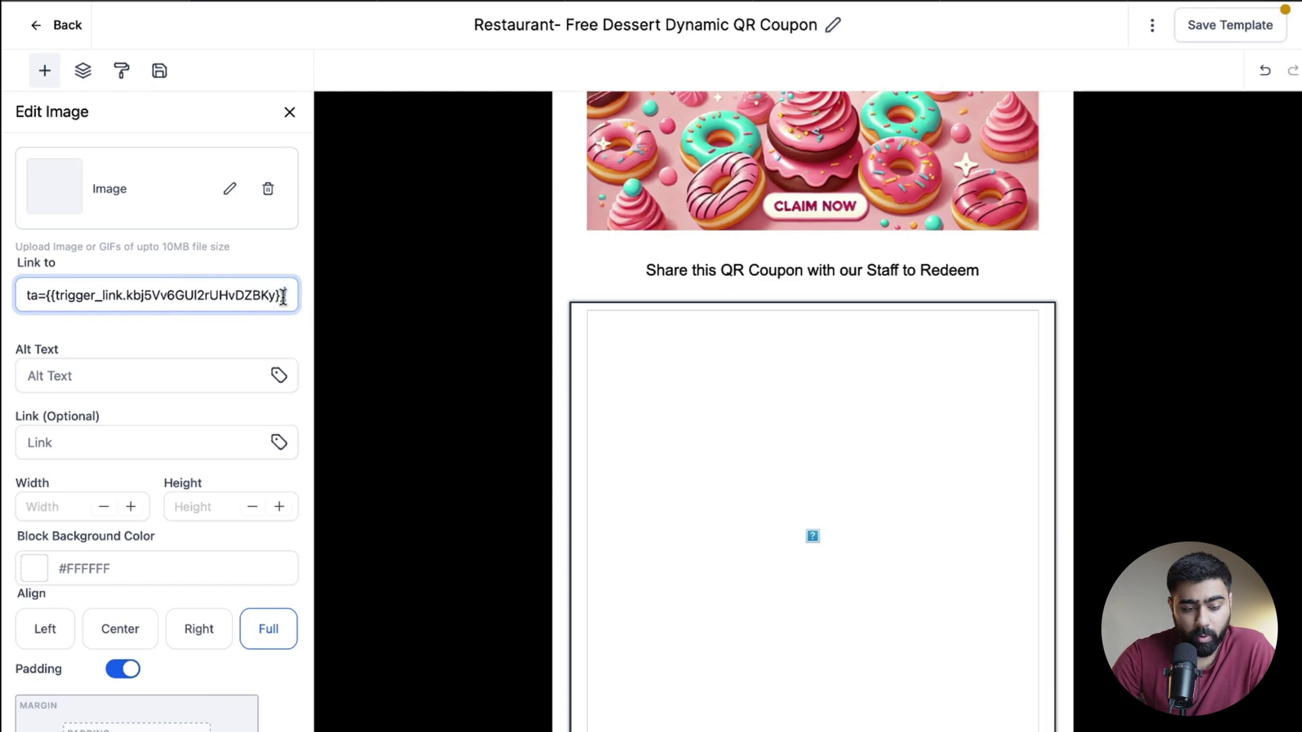
left_click(213, 328)
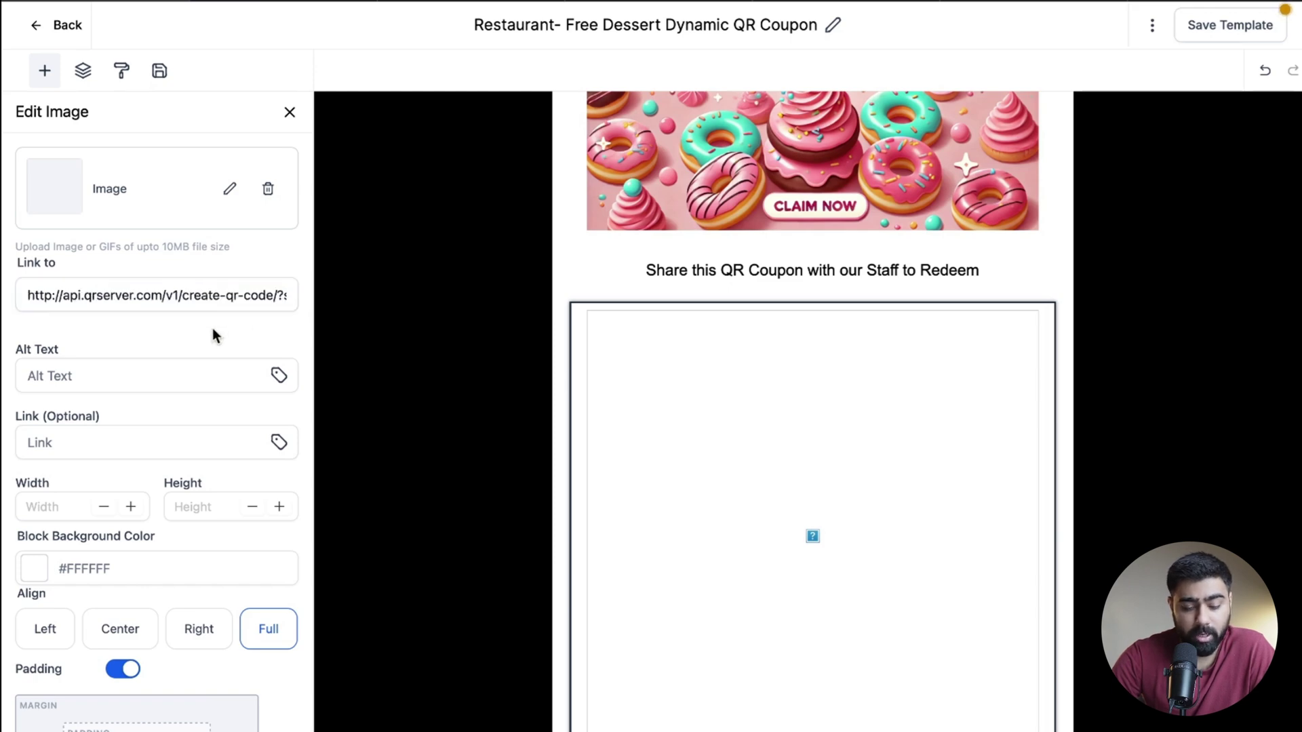
left_click(727, 387)
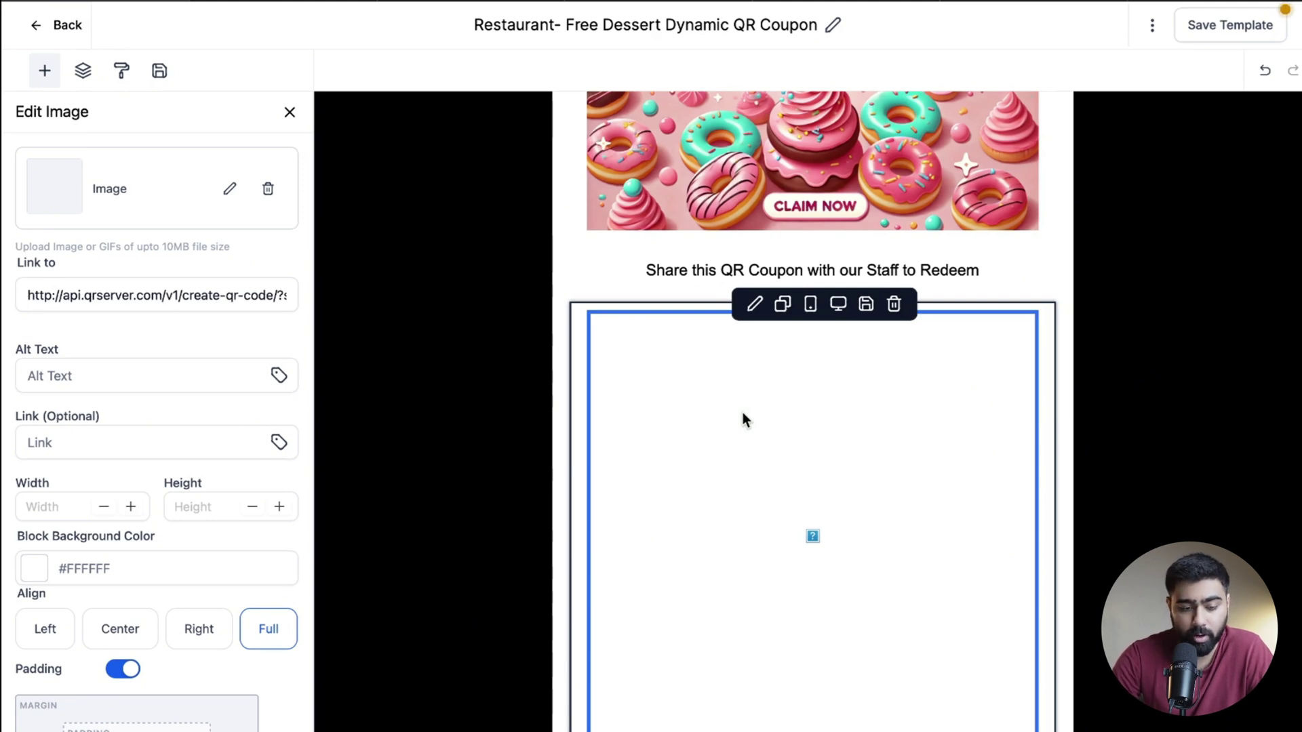
- Check the image's completed source link and save the email template
left_click(254, 288)
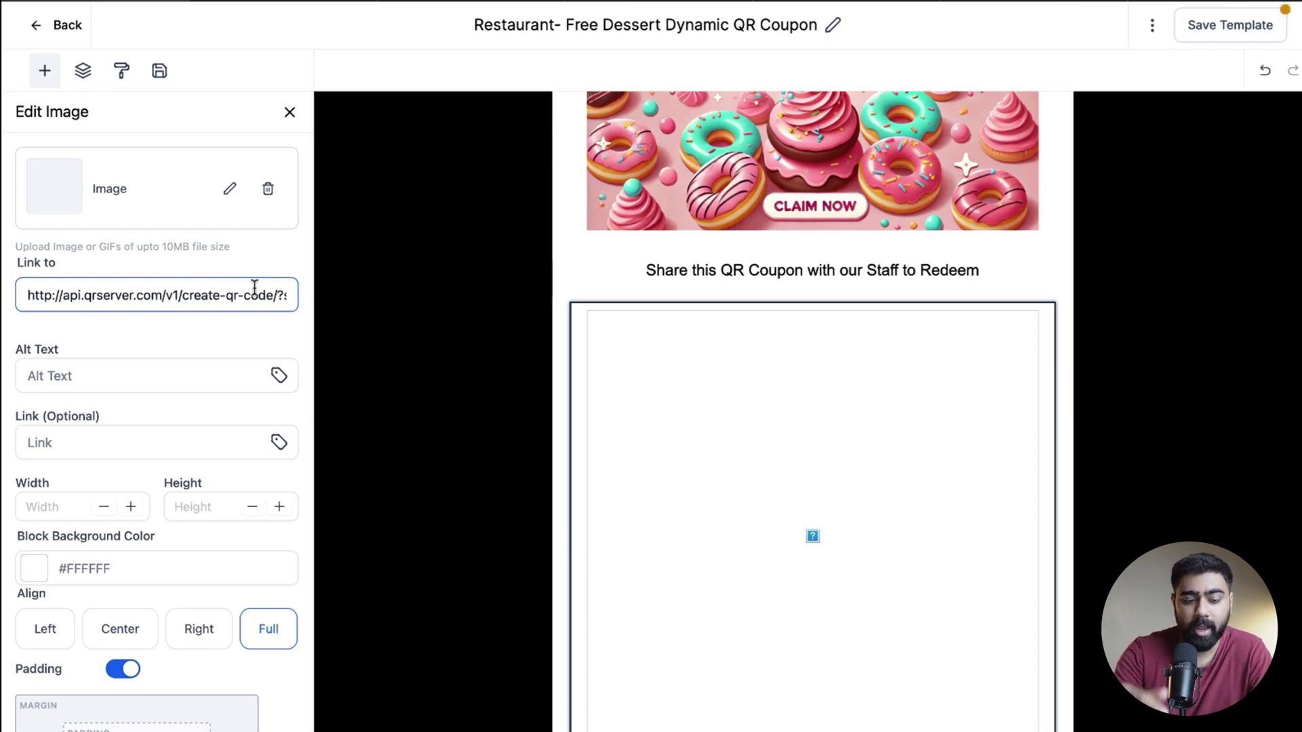
left_click_drag(254, 293, 228, 299)
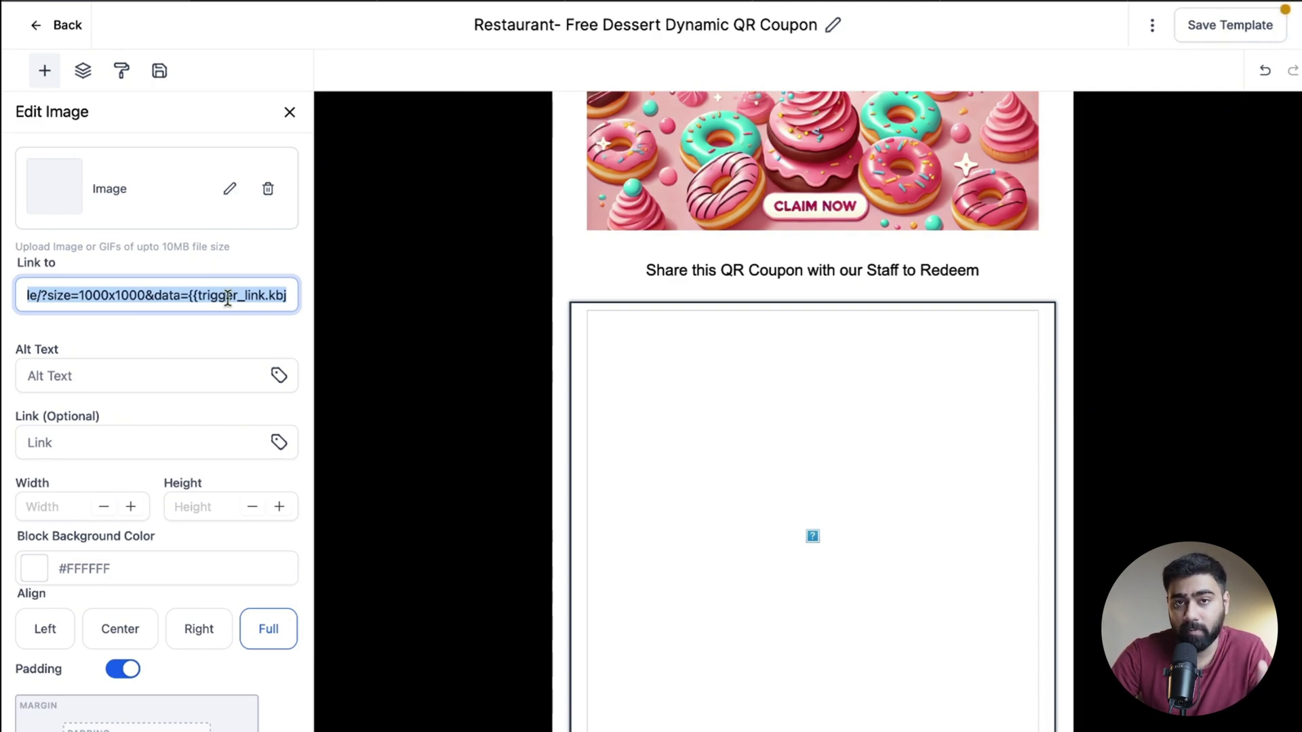
scroll(669, 281, "down", 1)
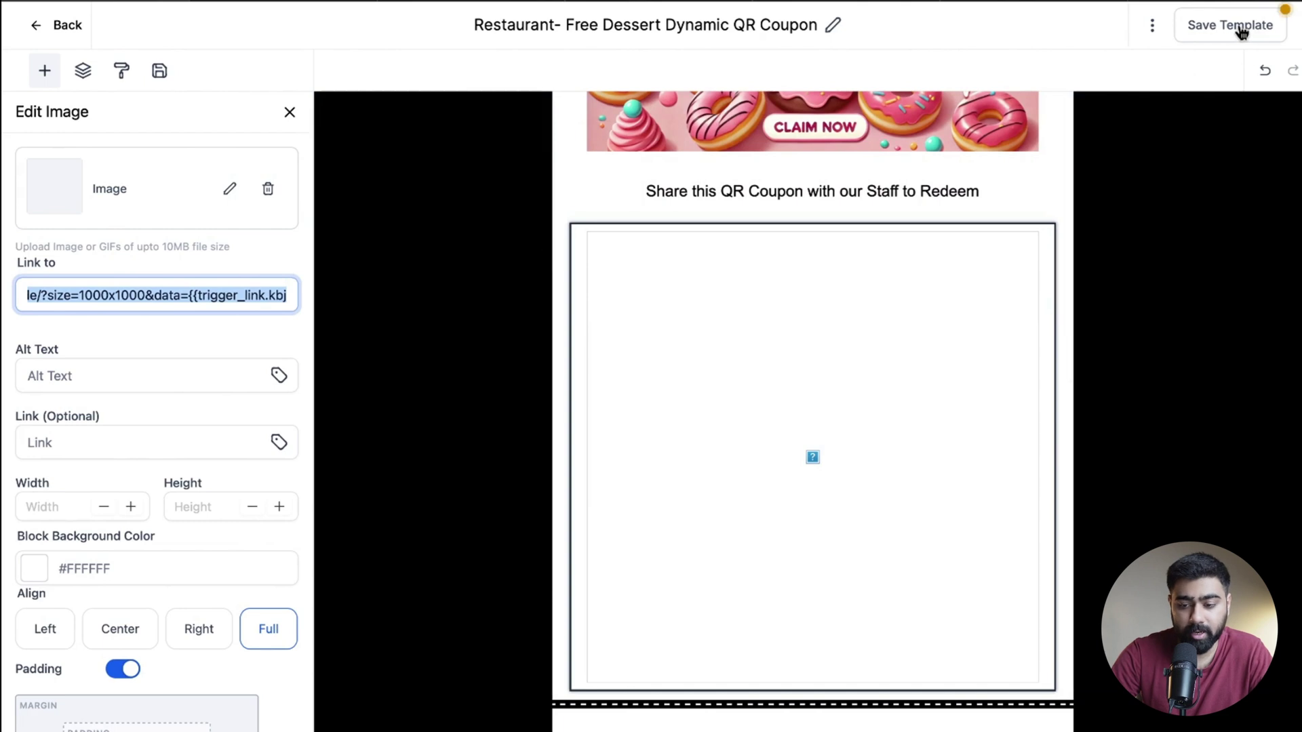
left_click(1241, 32)
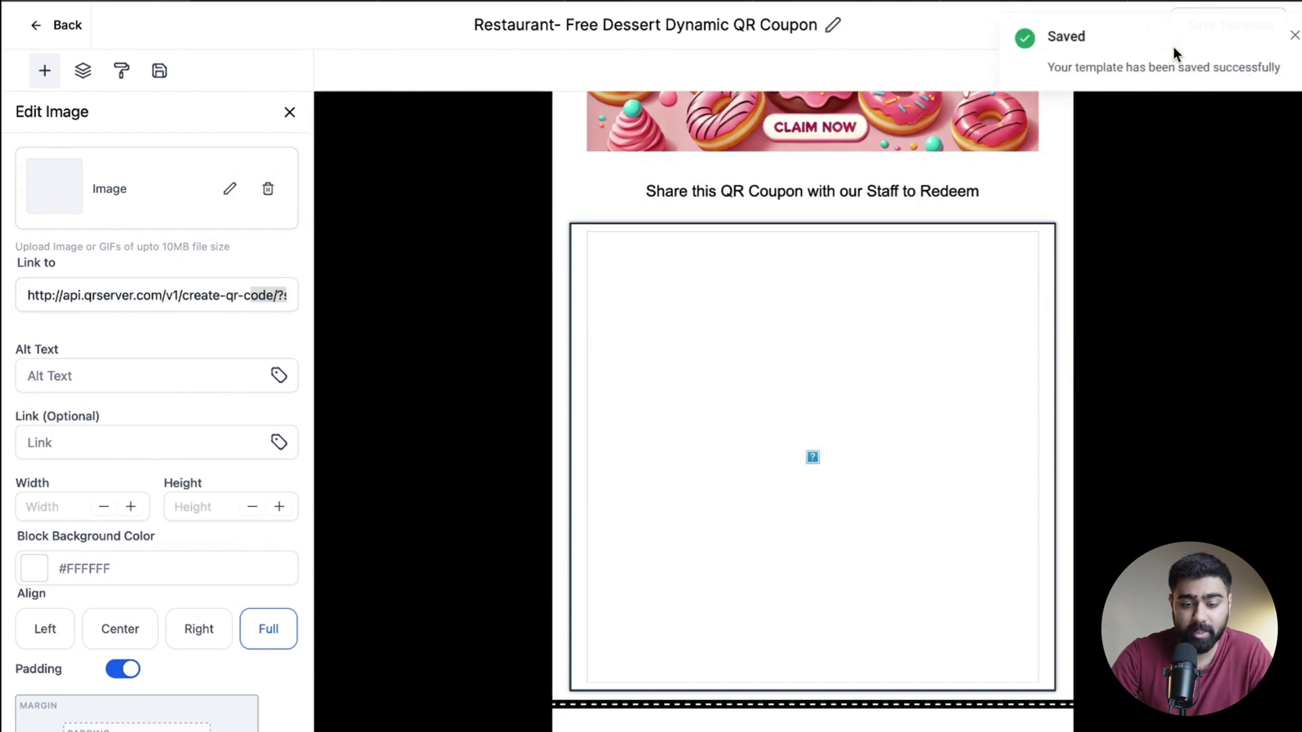
left_click(1292, 34)
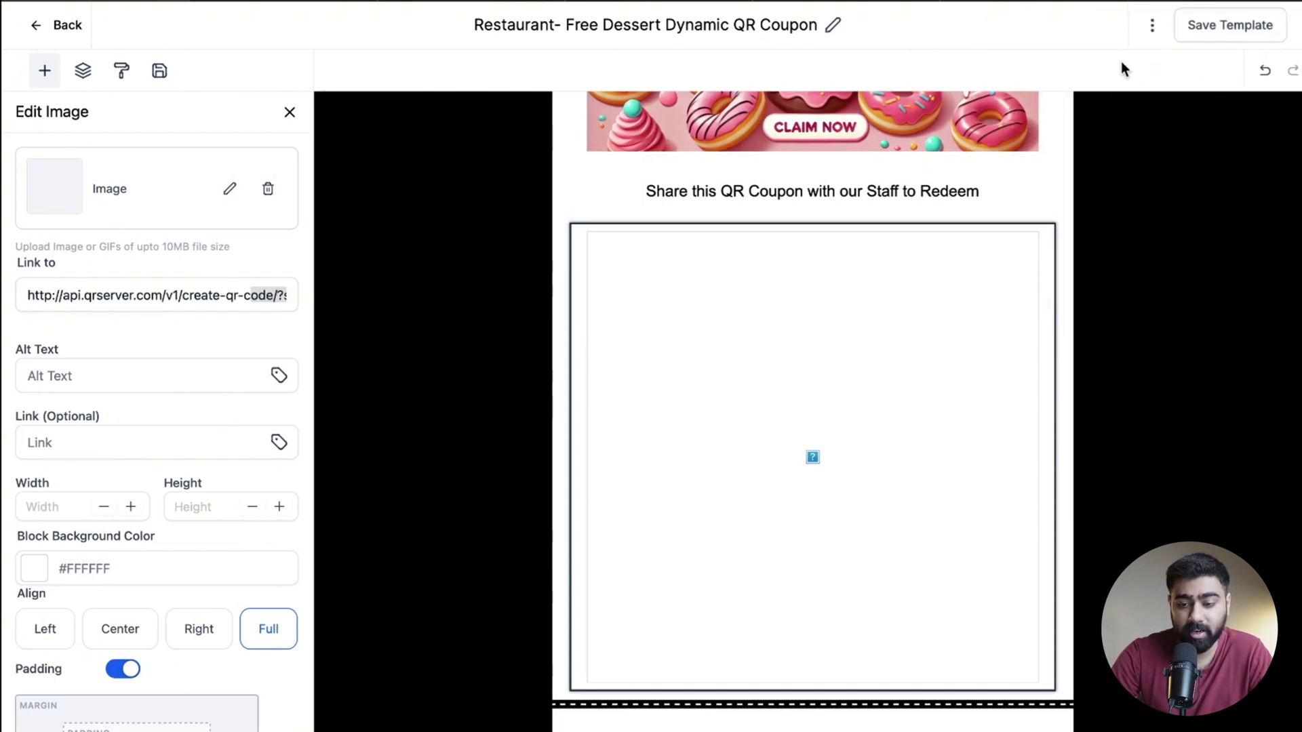
- Email the "Restaurant- Free Dessert Dynamic QR Coupon" template to the first contact at once, with the subject "{{contact.first_name}}- Free Dessert for you!" and action "Testing"
left_click(61, 25)
left_click(64, 299)
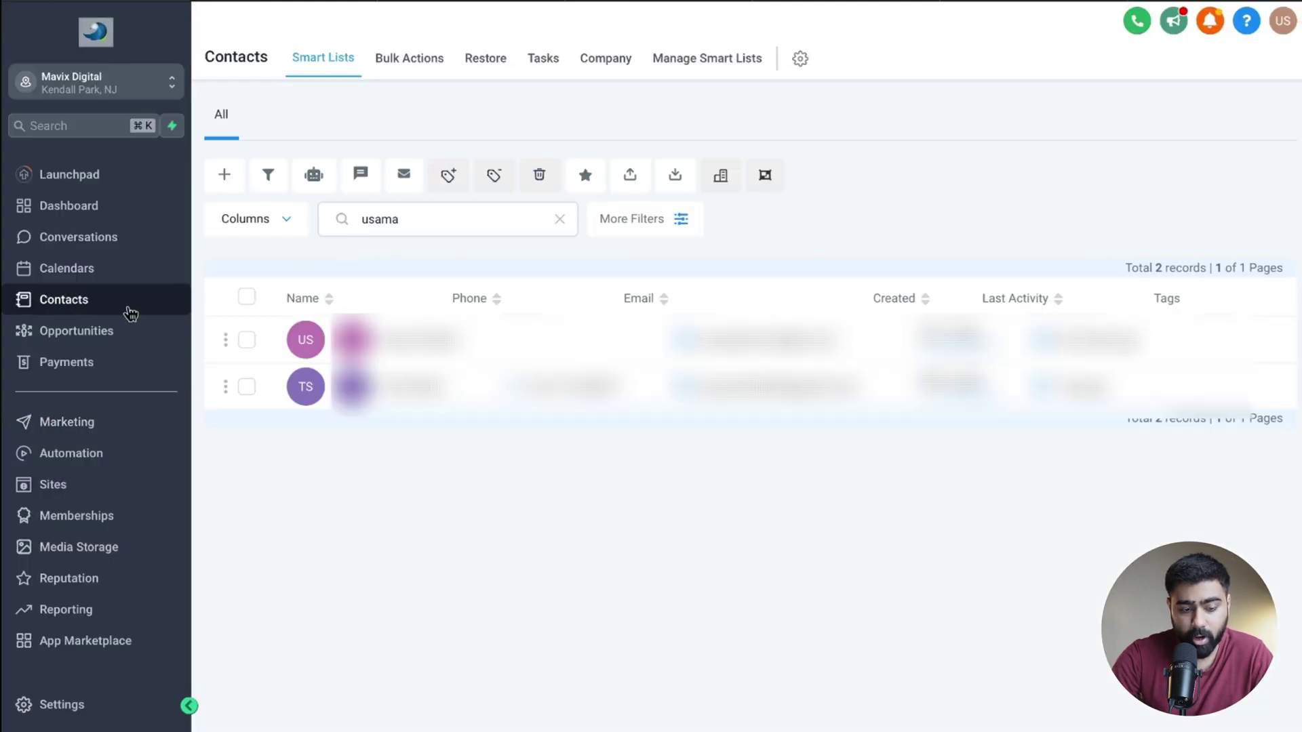
left_click(247, 340)
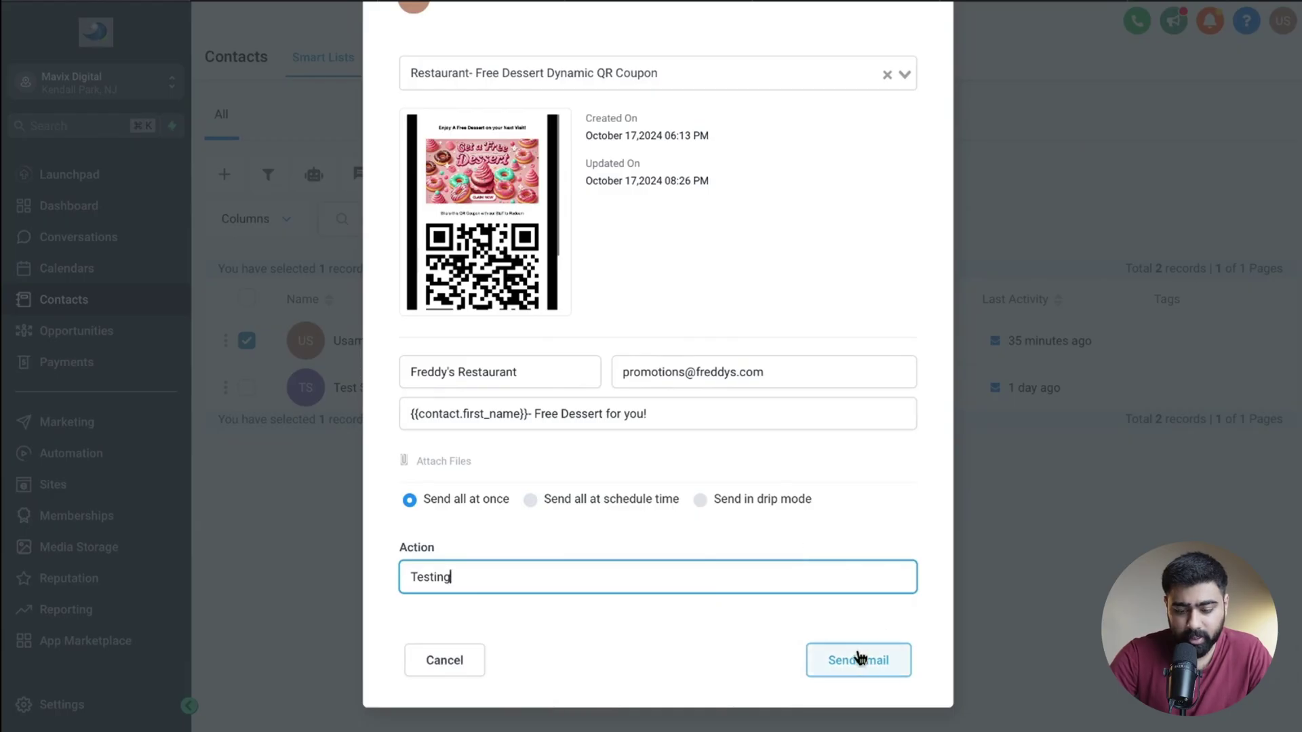
left_click(859, 659)
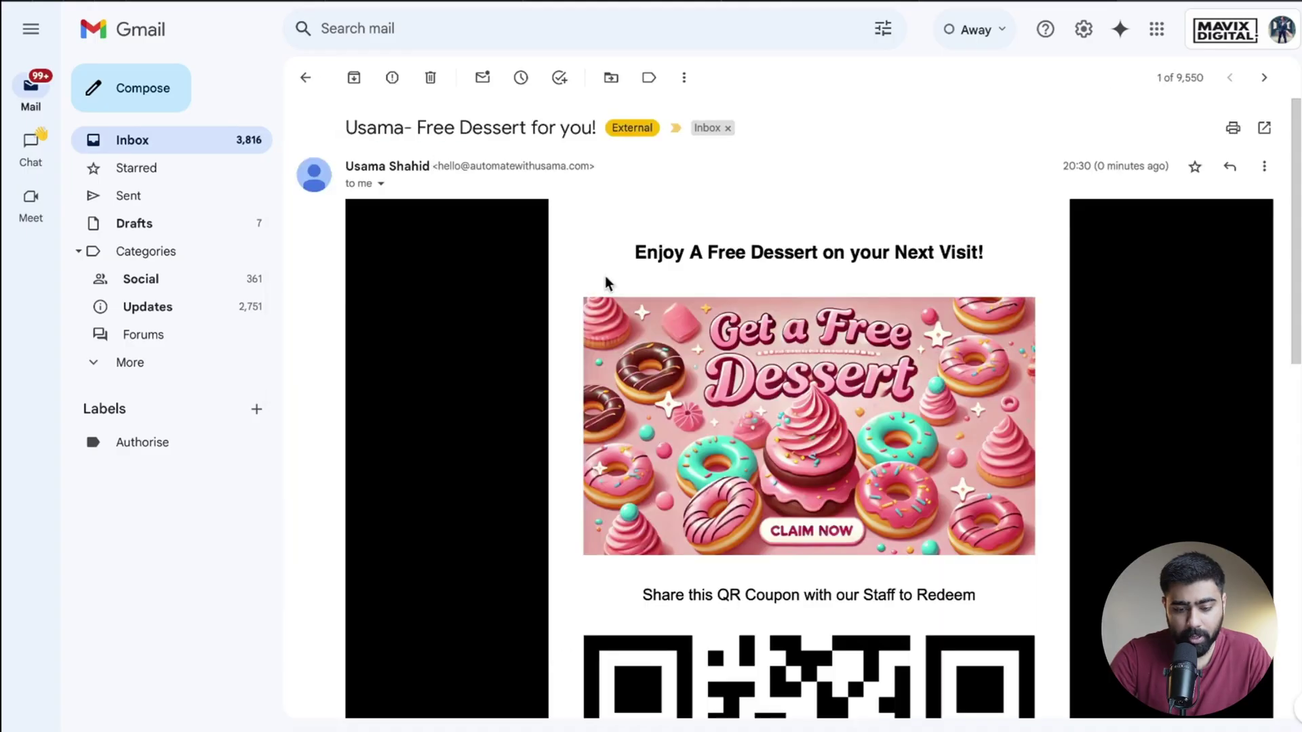
- Review the received coupon email in Gmail and open its QR code's link to examine the check-in form's prefilled contact fields
scroll(606, 282, "down", 3)
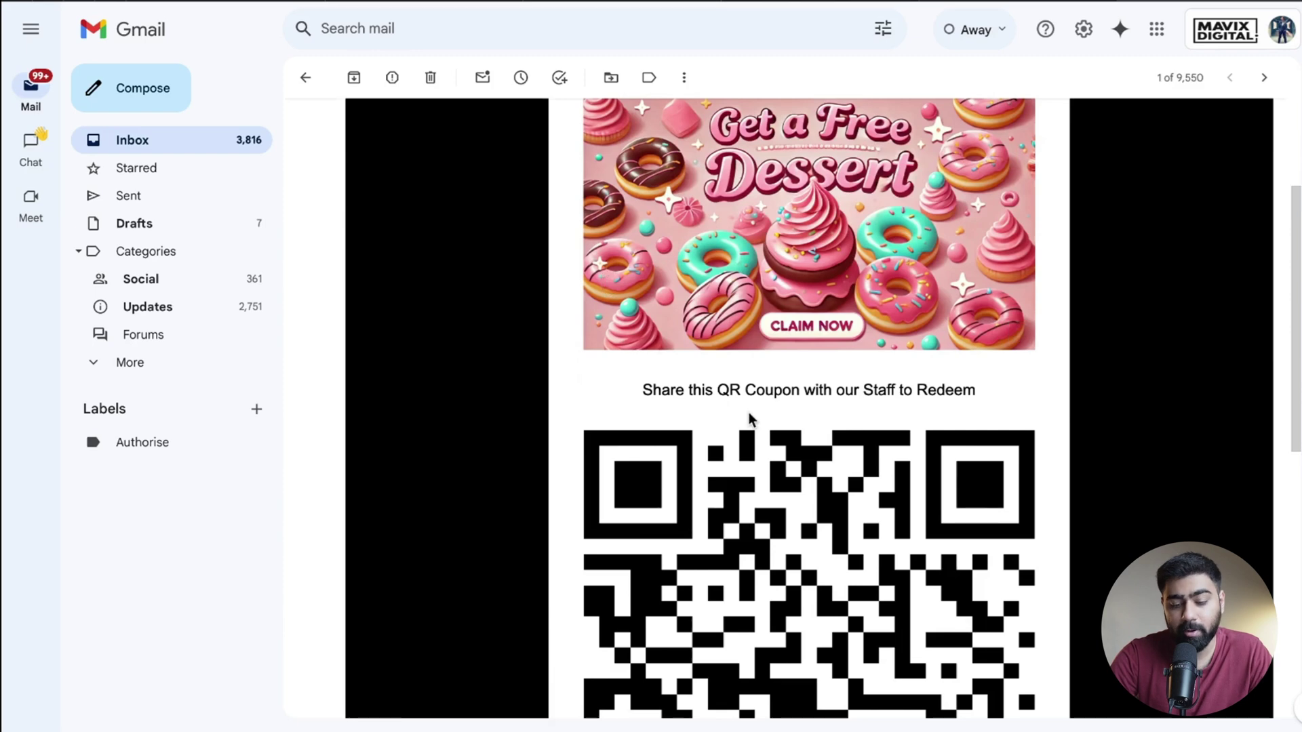
scroll(749, 418, "down", 2)
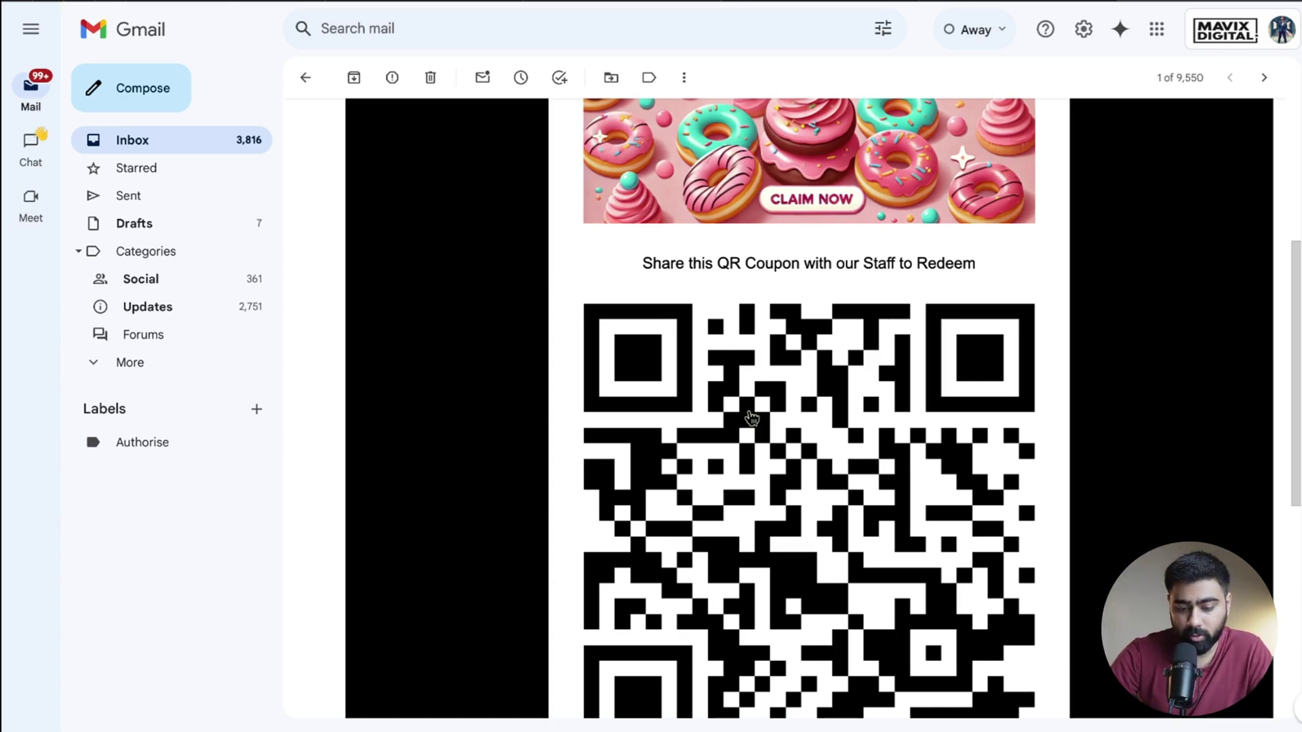
right_click(750, 413)
left_click(785, 422)
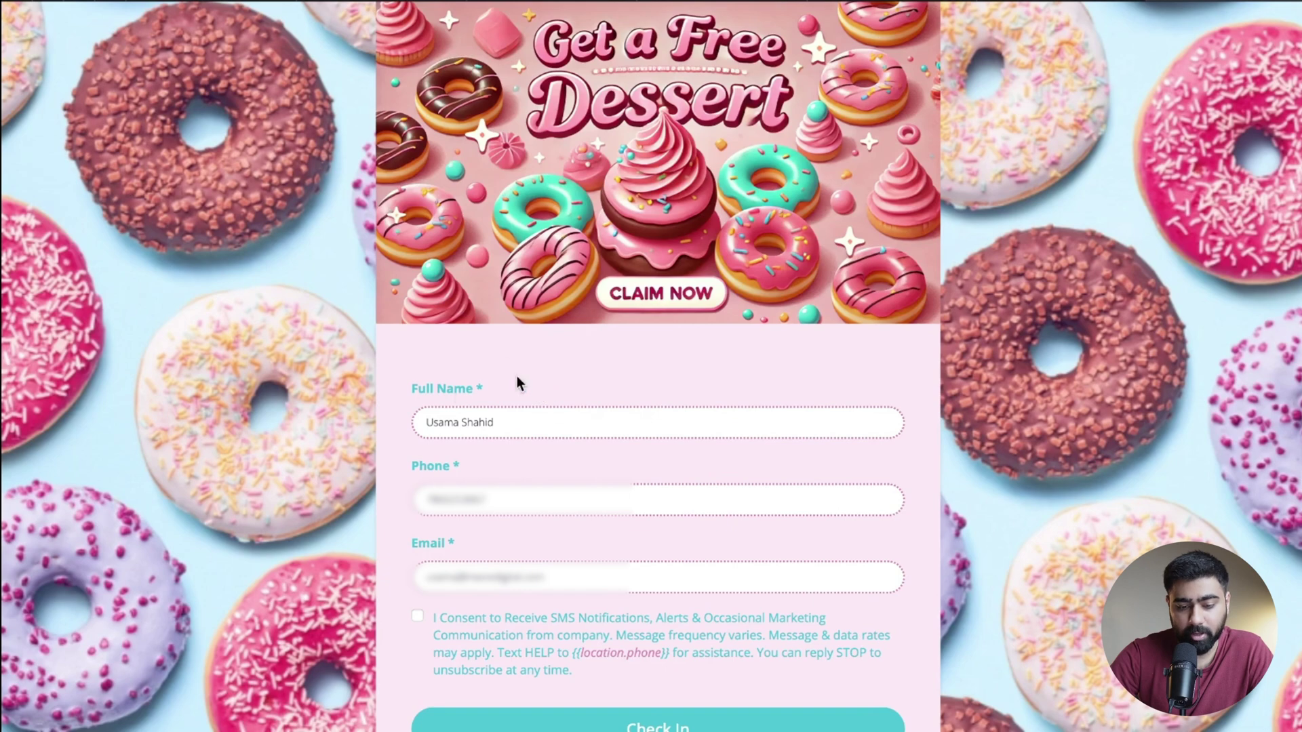
scroll(493, 395, "down", 2)
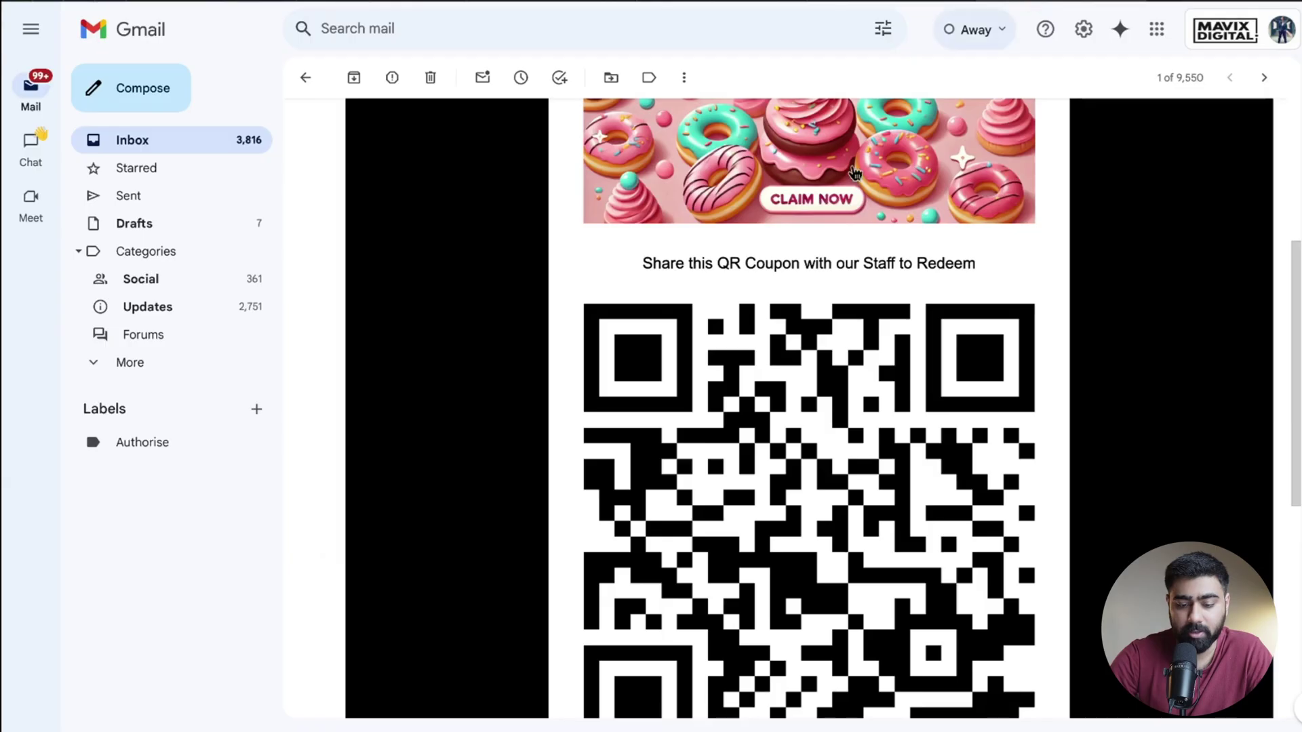
scroll(742, 254, "down", 1)
scroll(741, 254, "down", 2)
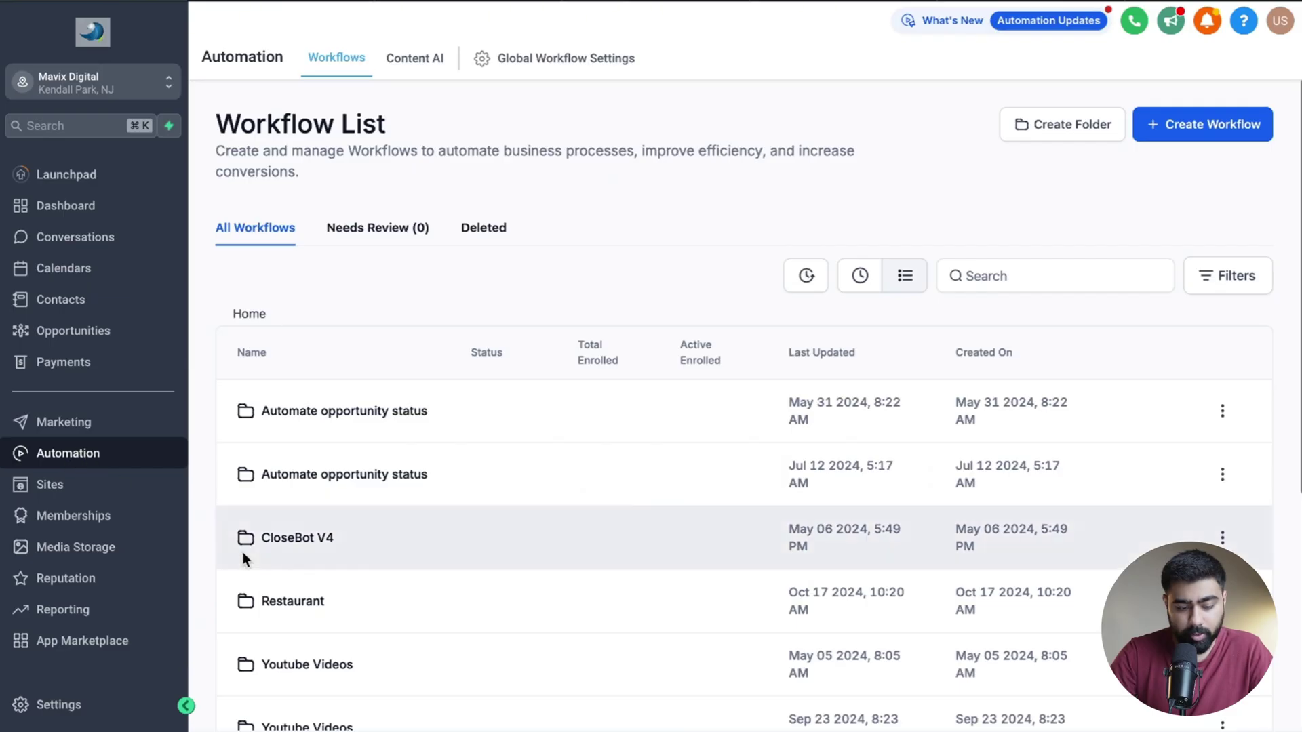
- Create a workflow named "1. Check-in" in the Restaurant workflow folder with a Form Submitted trigger
left_click(298, 604)
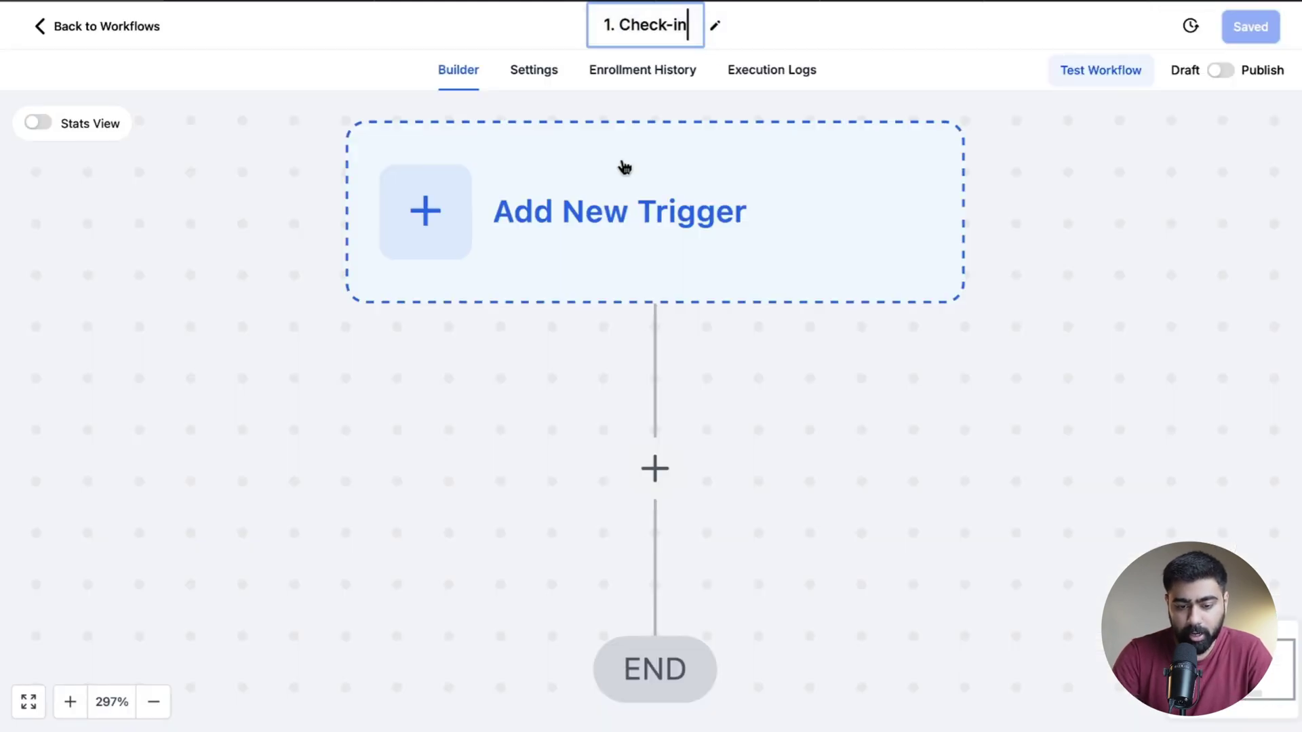
key("Return")
left_click(586, 223)
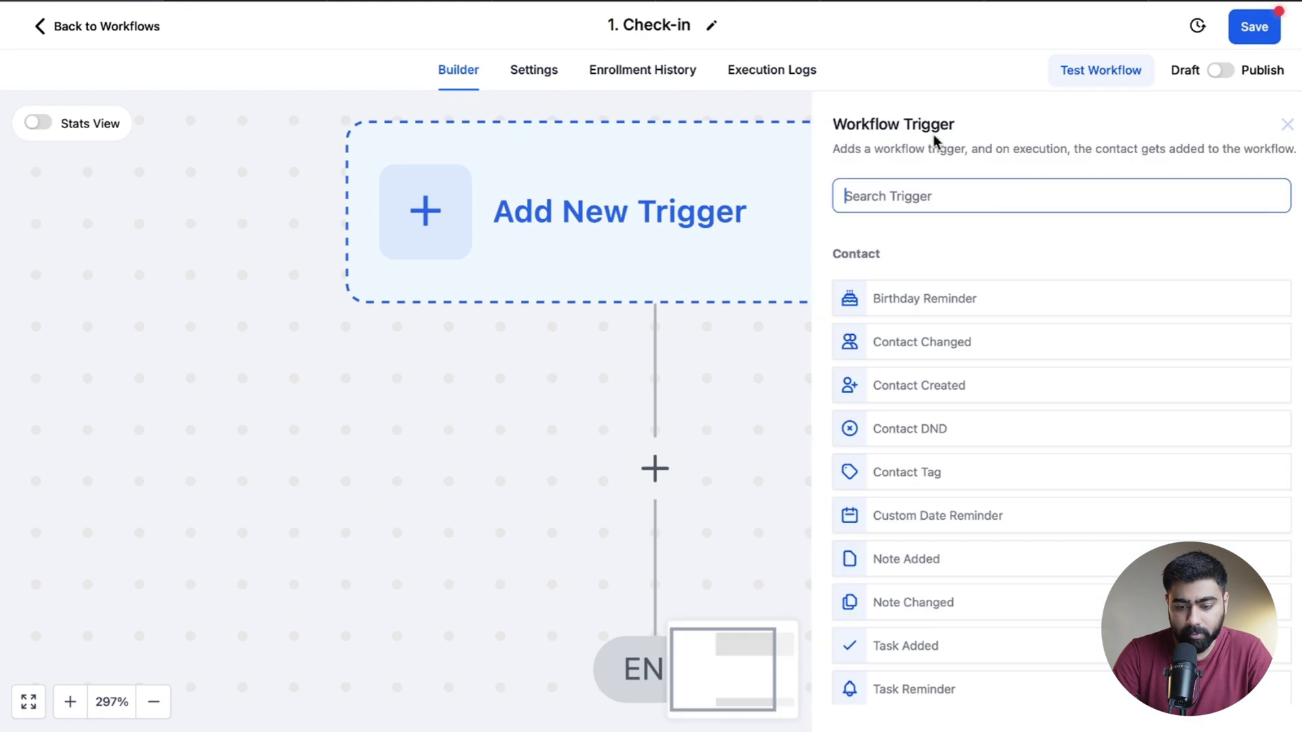
type("form")
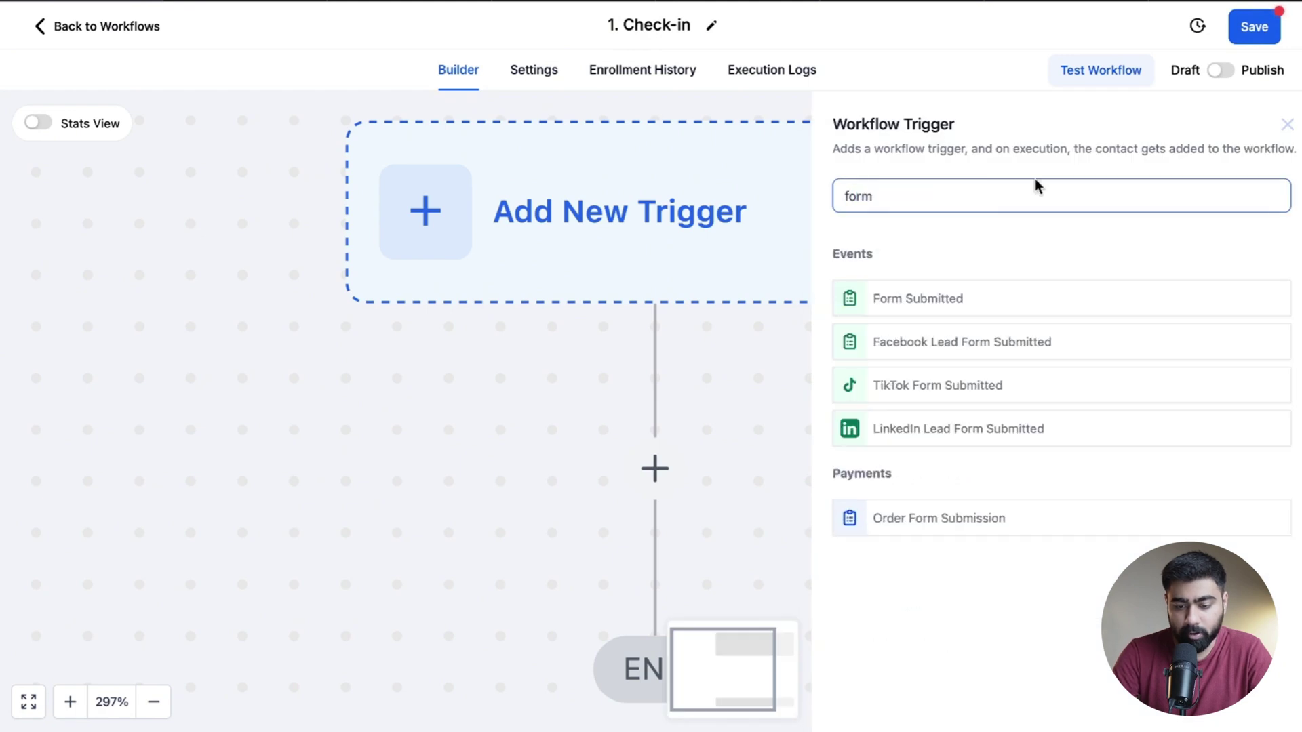
left_click(936, 295)
- Filter the trigger to the form "Free Dessert Campaign Demo" and save the trigger
left_click(596, 380)
left_click(597, 399)
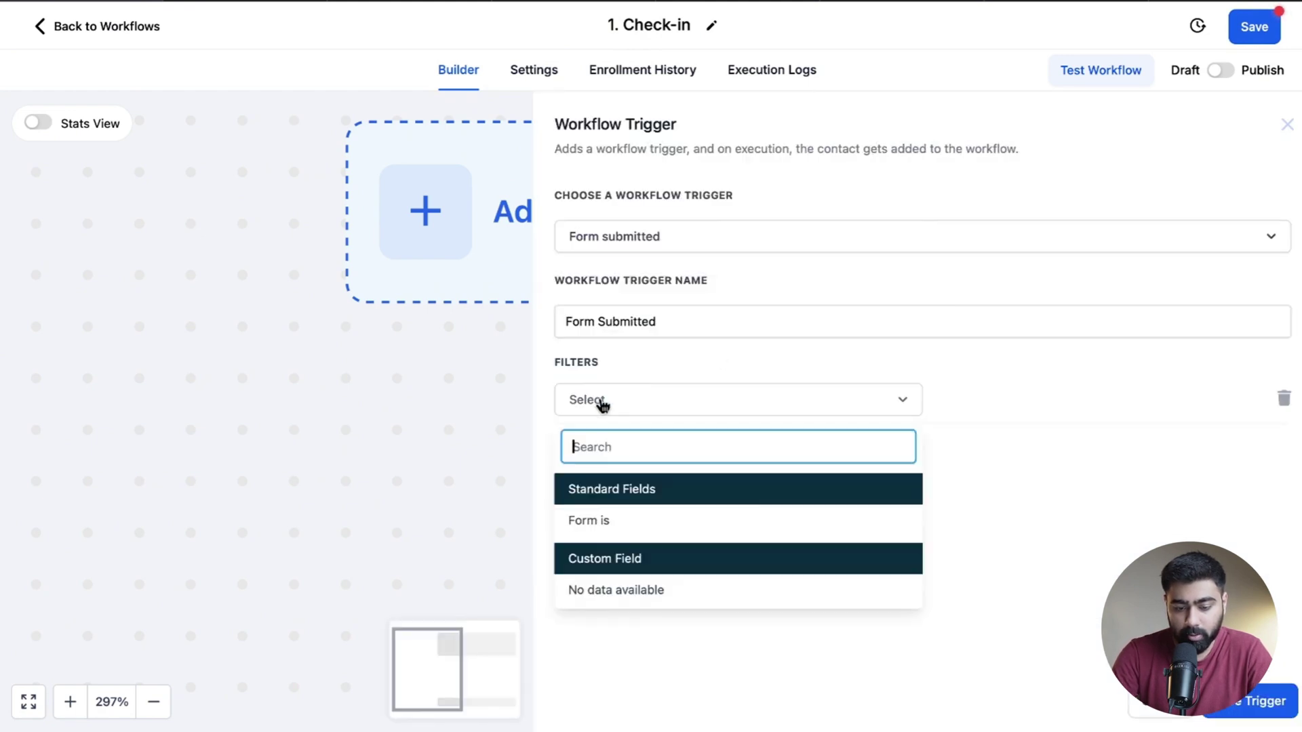
left_click(602, 523)
left_click(988, 400)
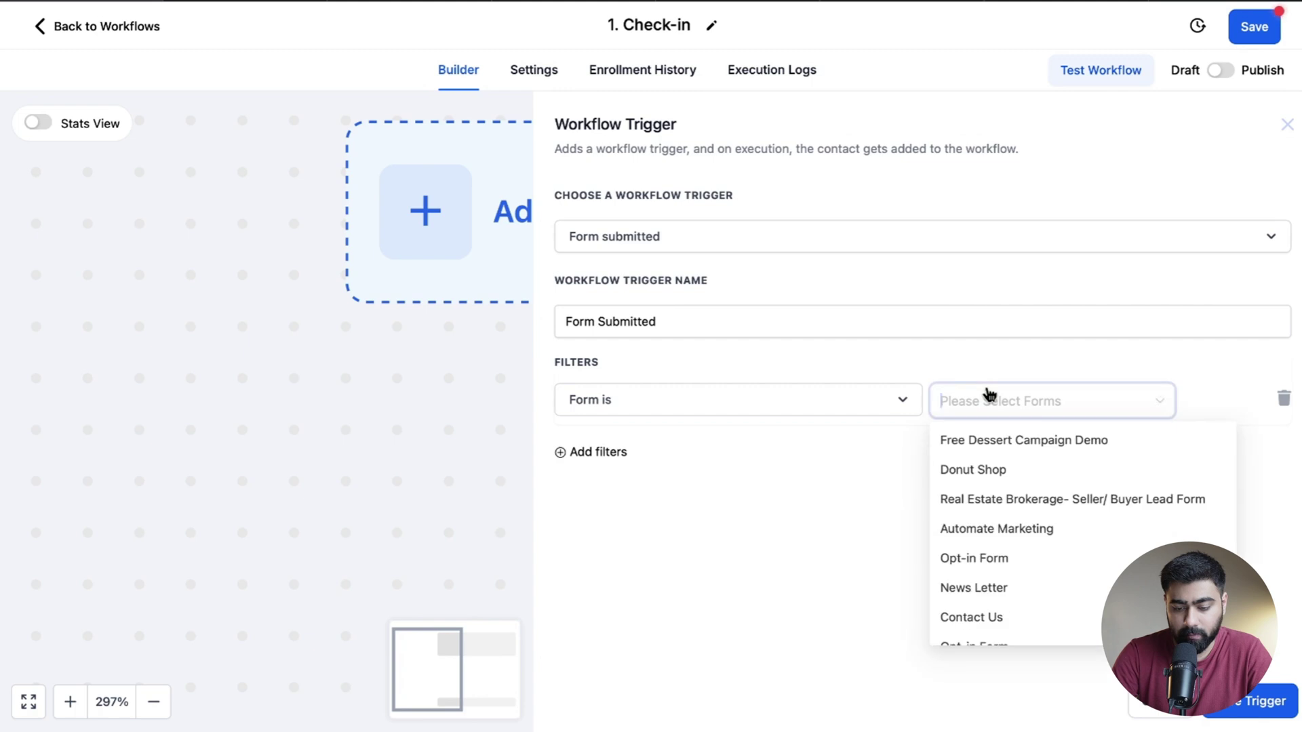
left_click(978, 442)
left_click(958, 369)
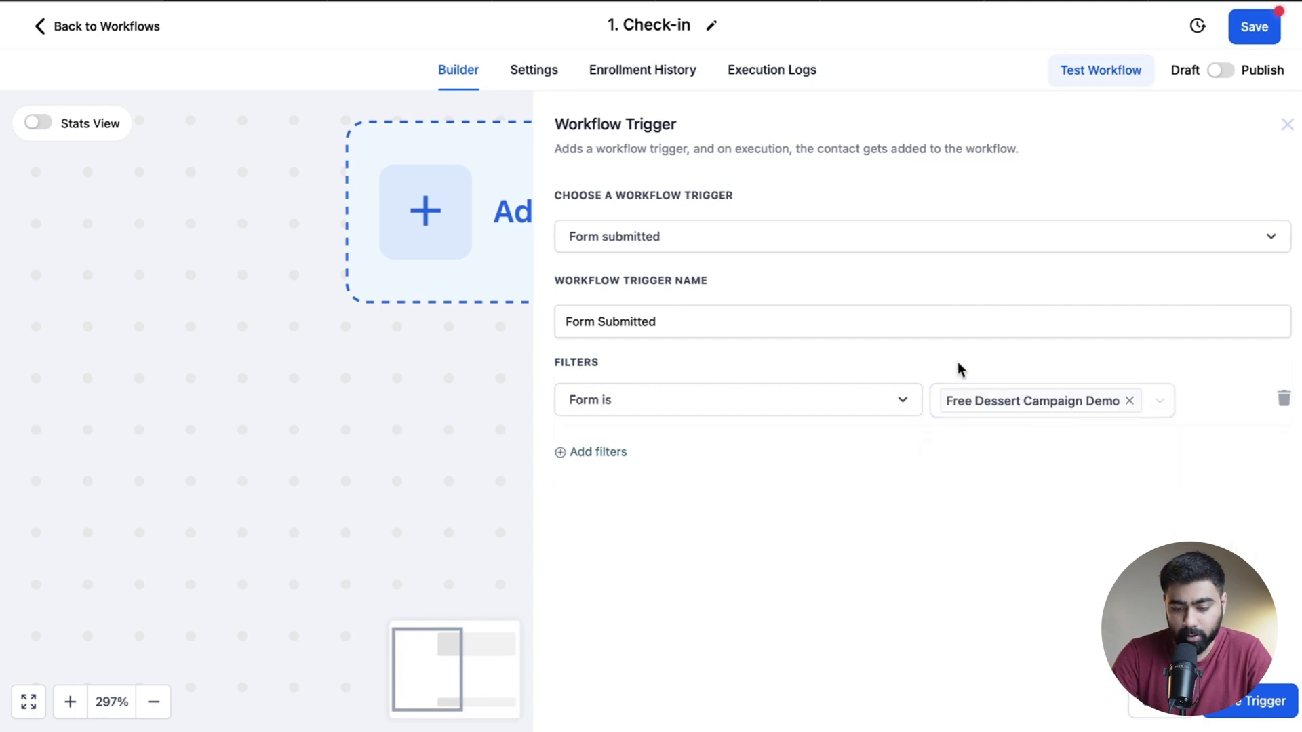
left_click(1265, 701)
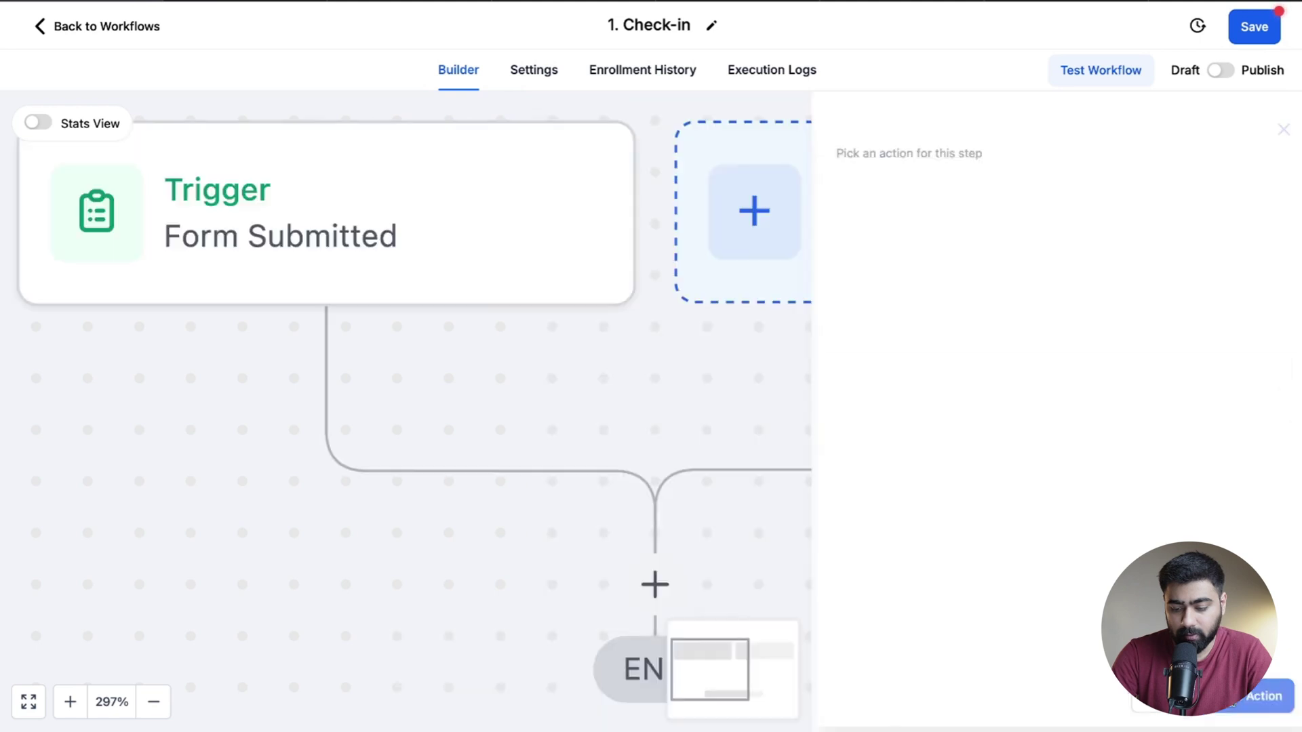
- Add an Add Contact Tag action after the trigger that applies the new tag "free-dessert-checked-in", and save it
left_click(706, 492)
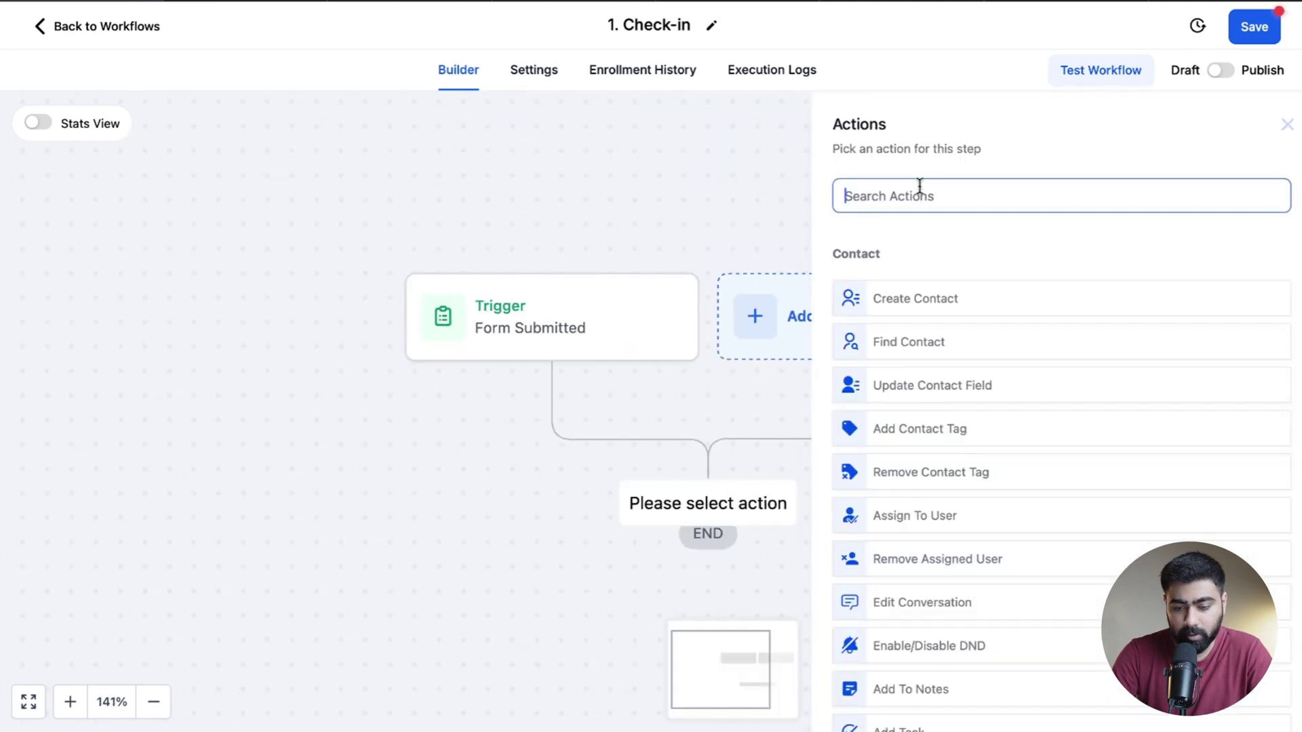
type("tag")
left_click(901, 296)
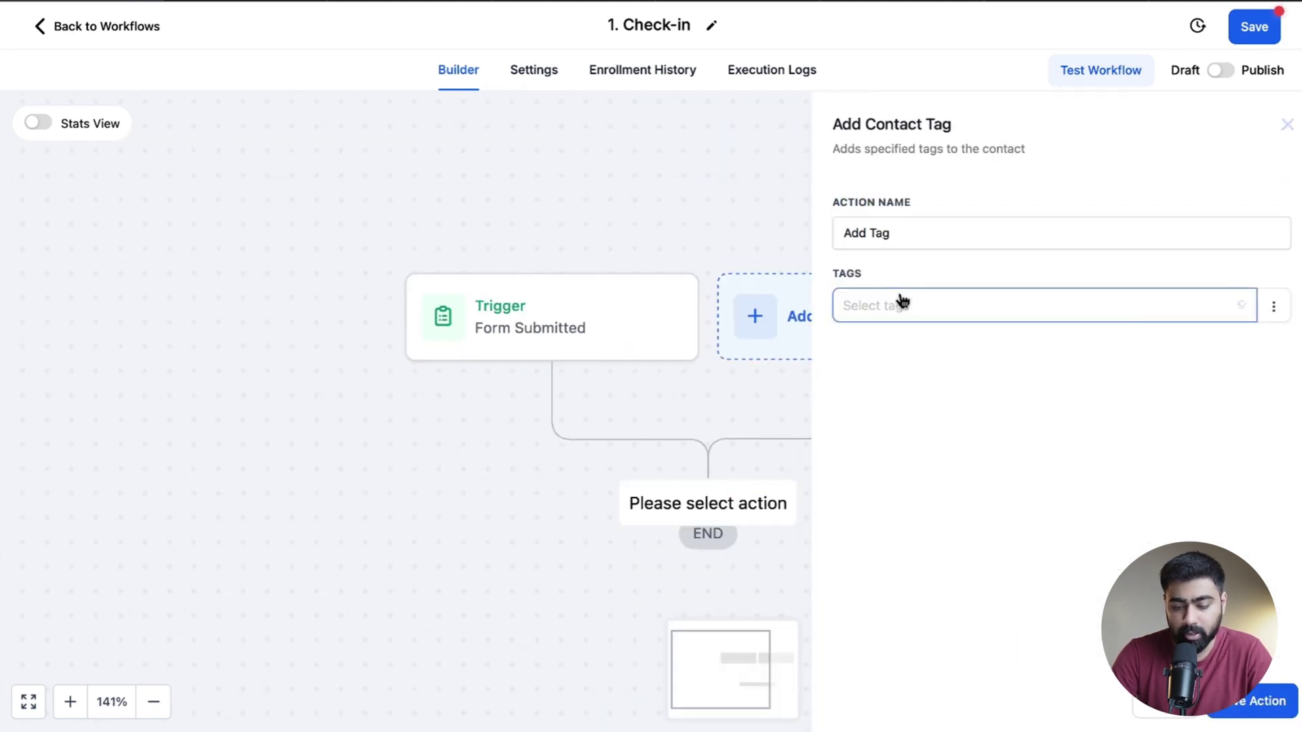
left_click(894, 307)
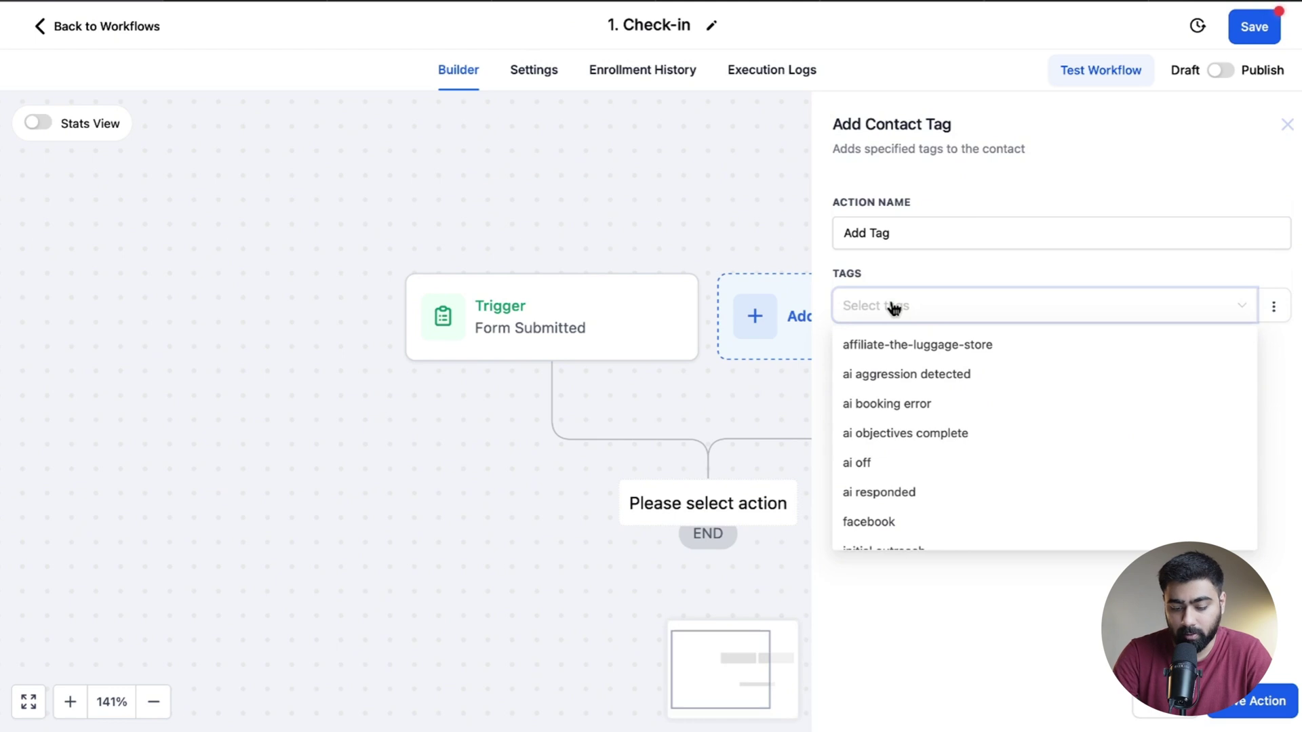
type("free-des")
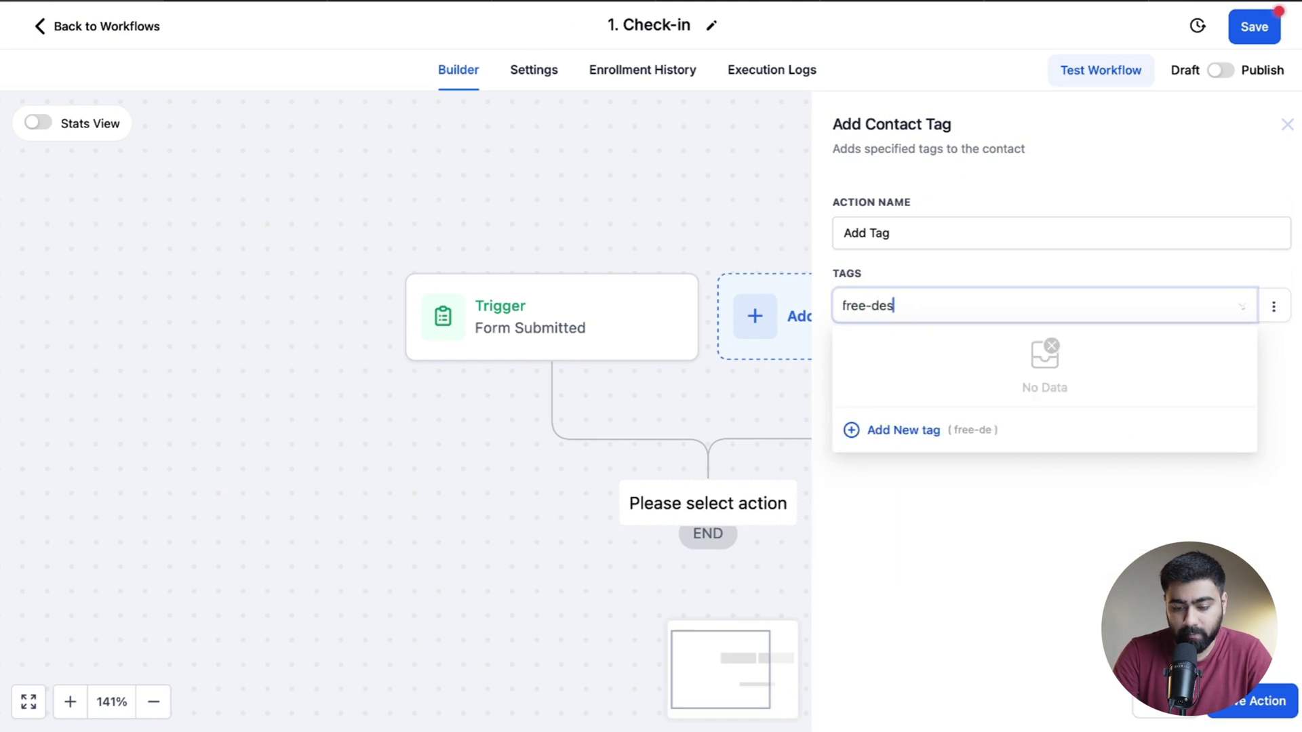
type("sert-checked-in")
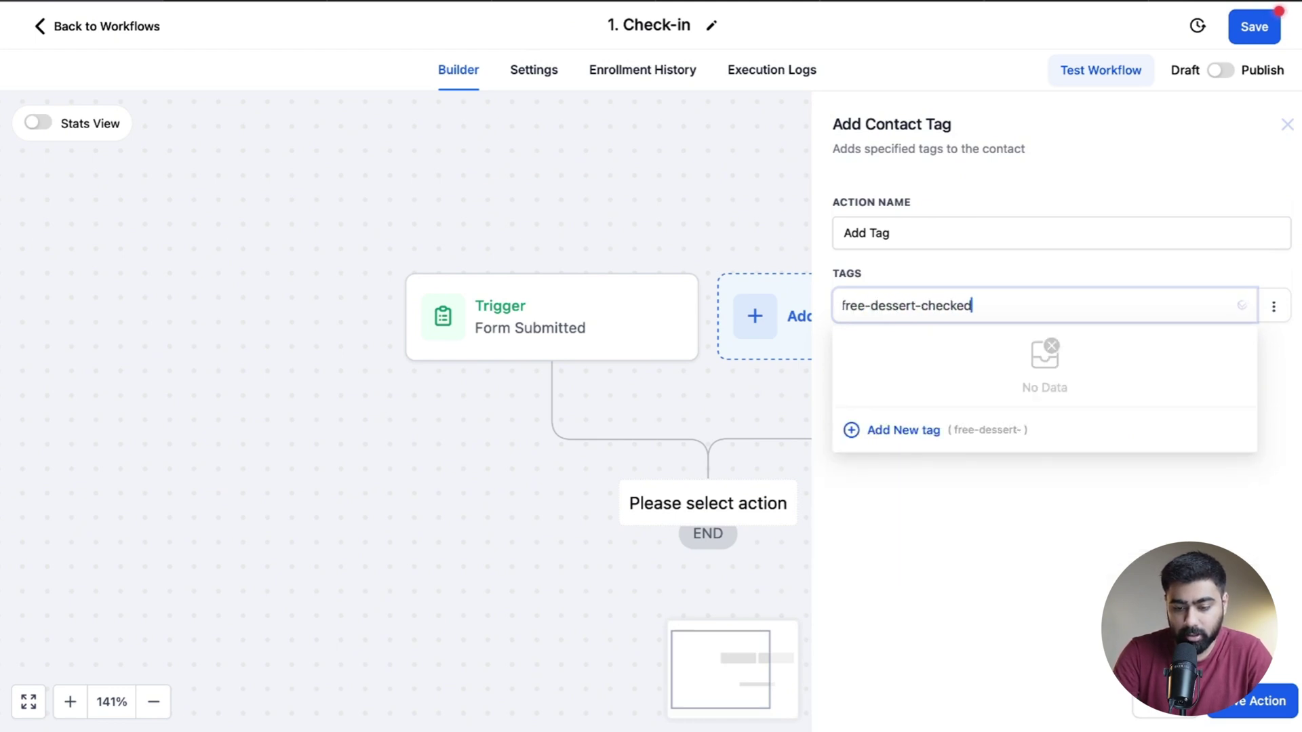
left_click(898, 429)
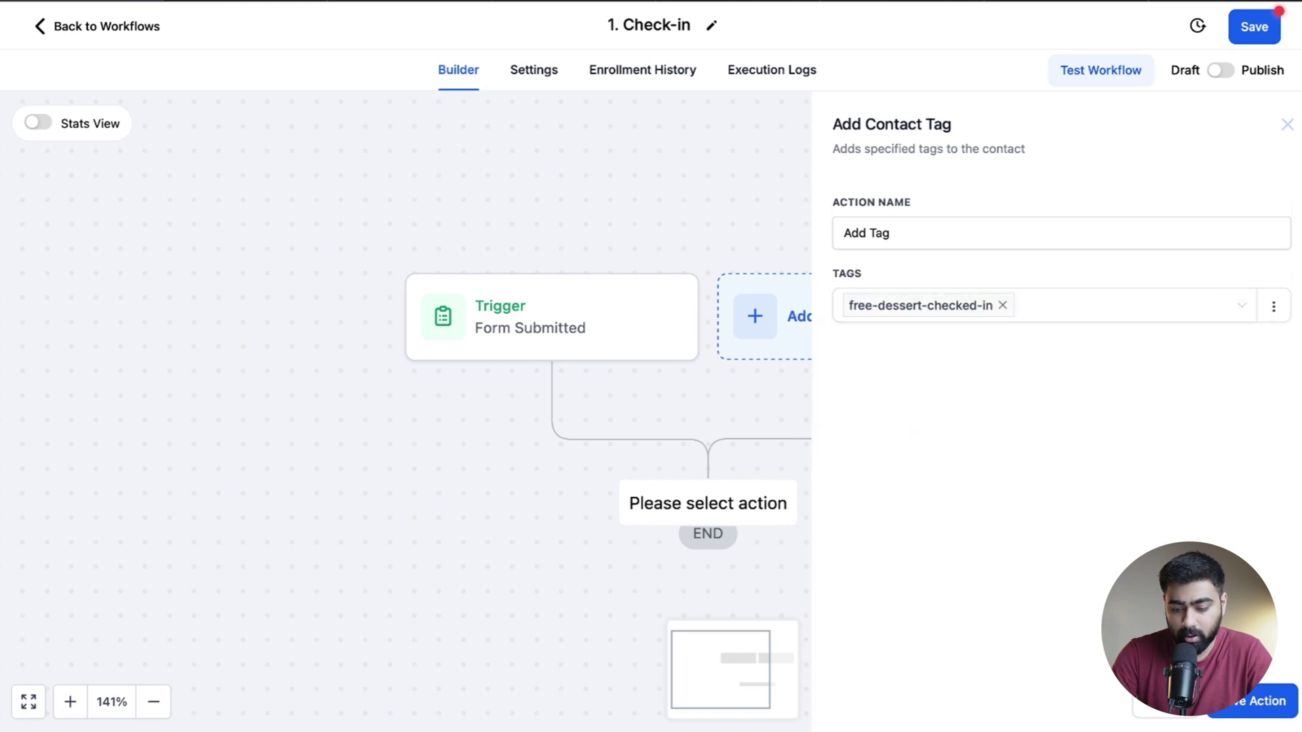
left_click(1254, 700)
- Add an Update Contact Field action after Add Tag that sets Redeem Status to "True", and save it
scroll(837, 453, "down", 5)
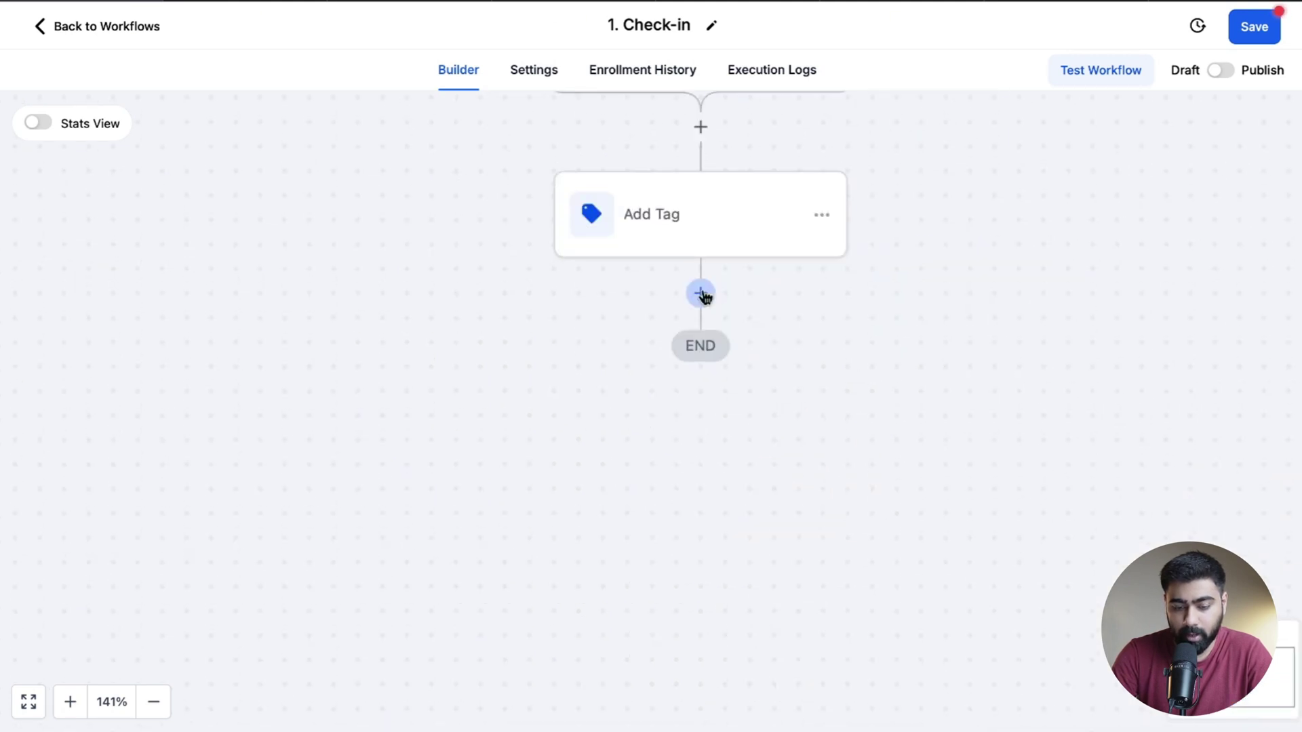
left_click(701, 293)
type("update")
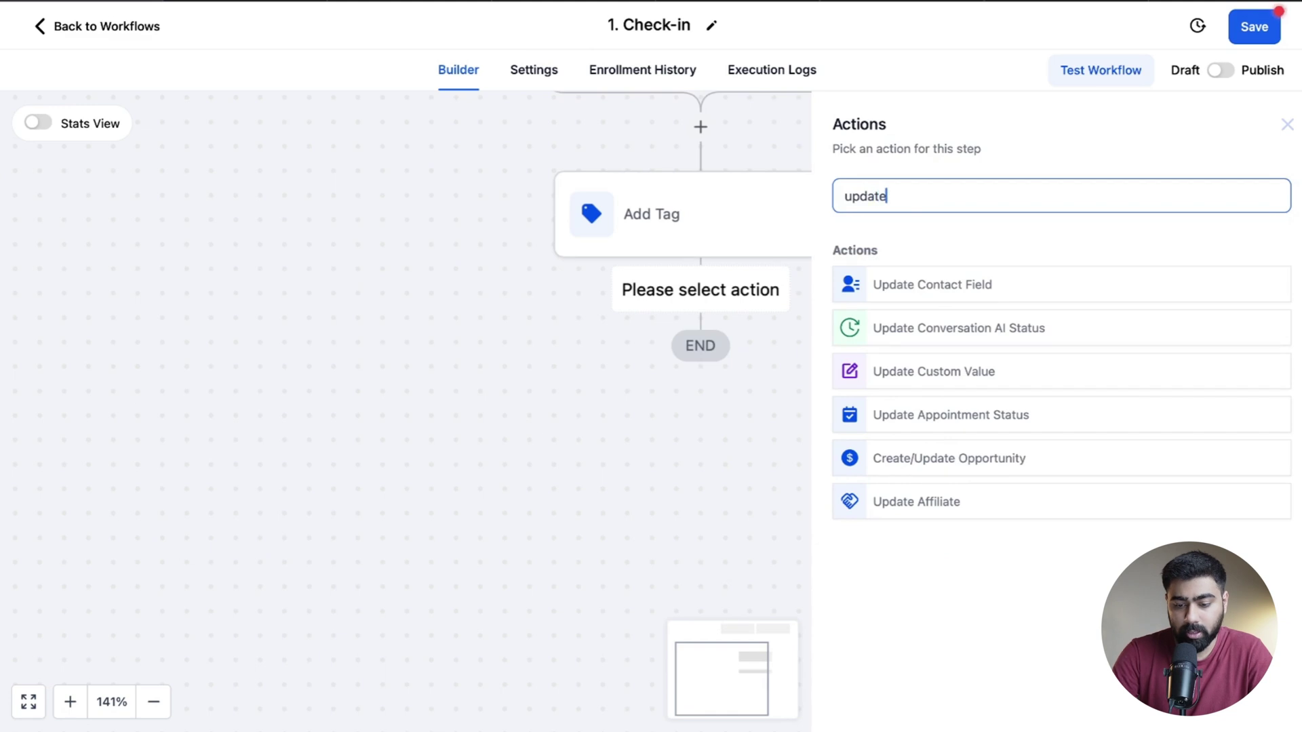
left_click(936, 283)
left_click(869, 375)
type("Redee")
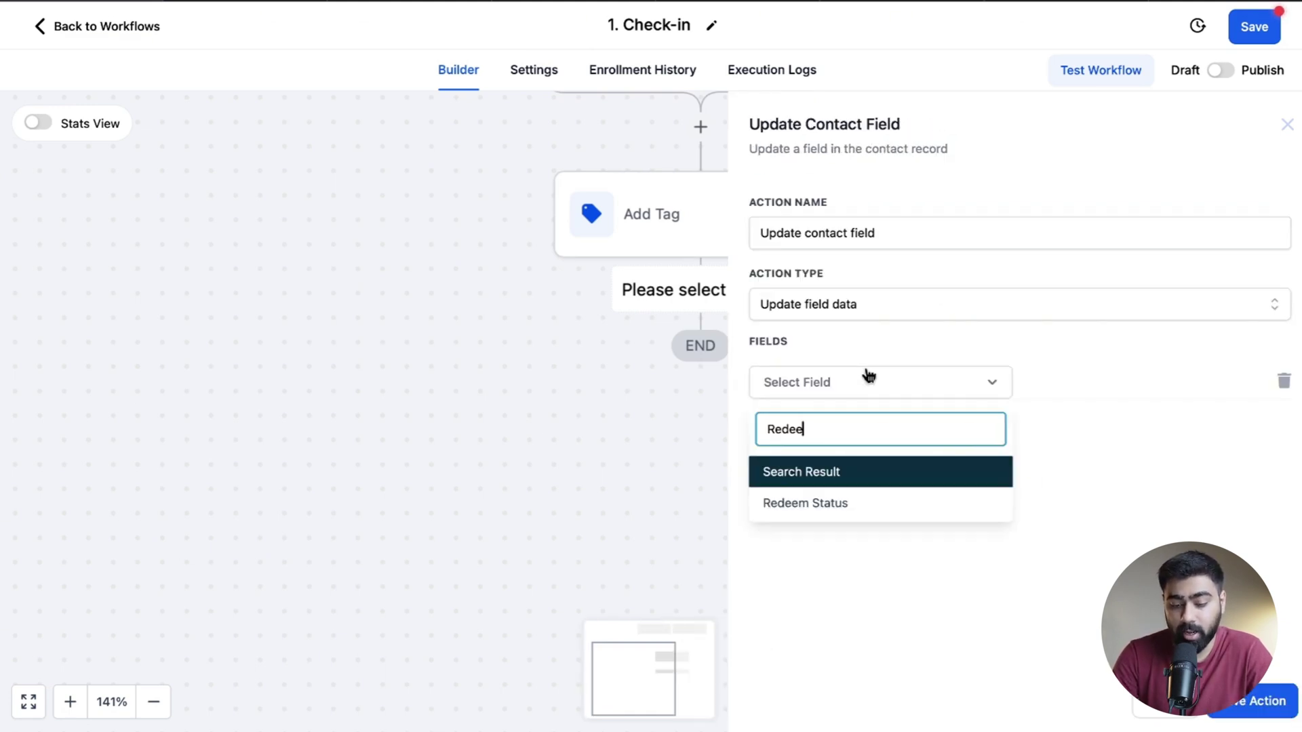
left_click(814, 503)
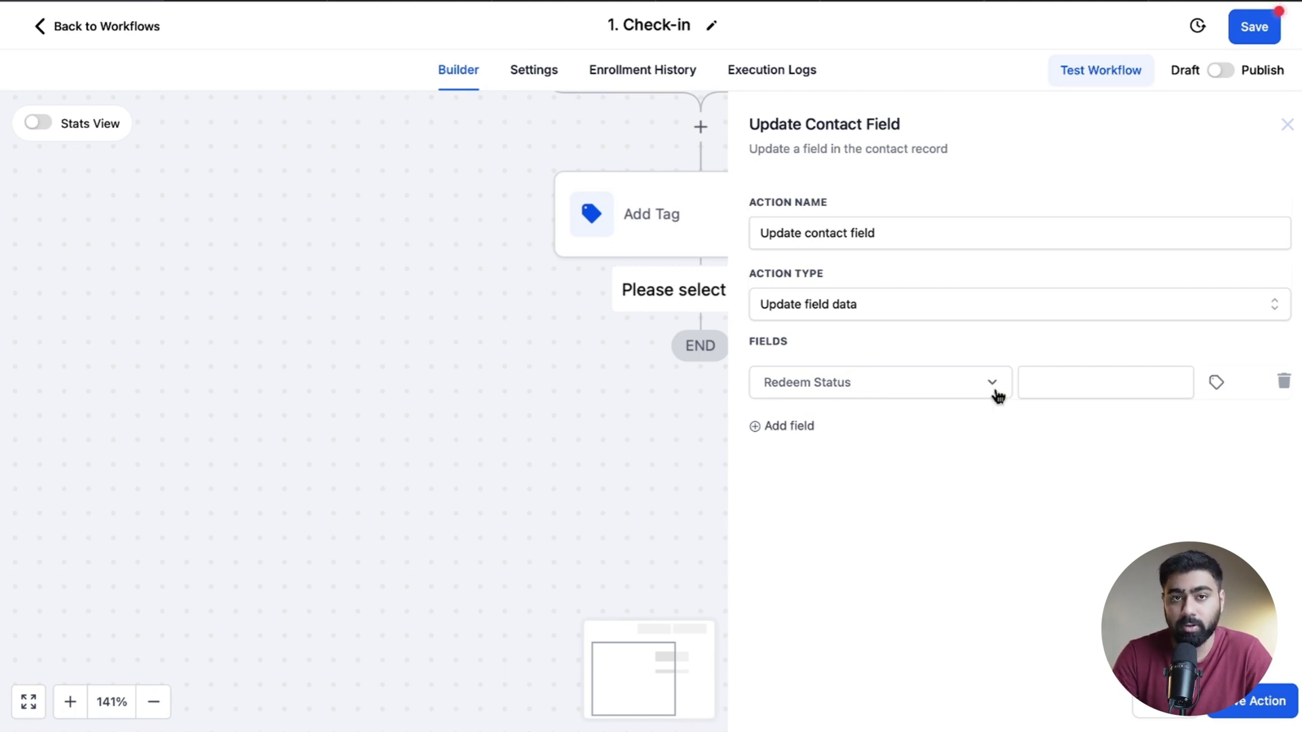
left_click(1041, 380)
type("True")
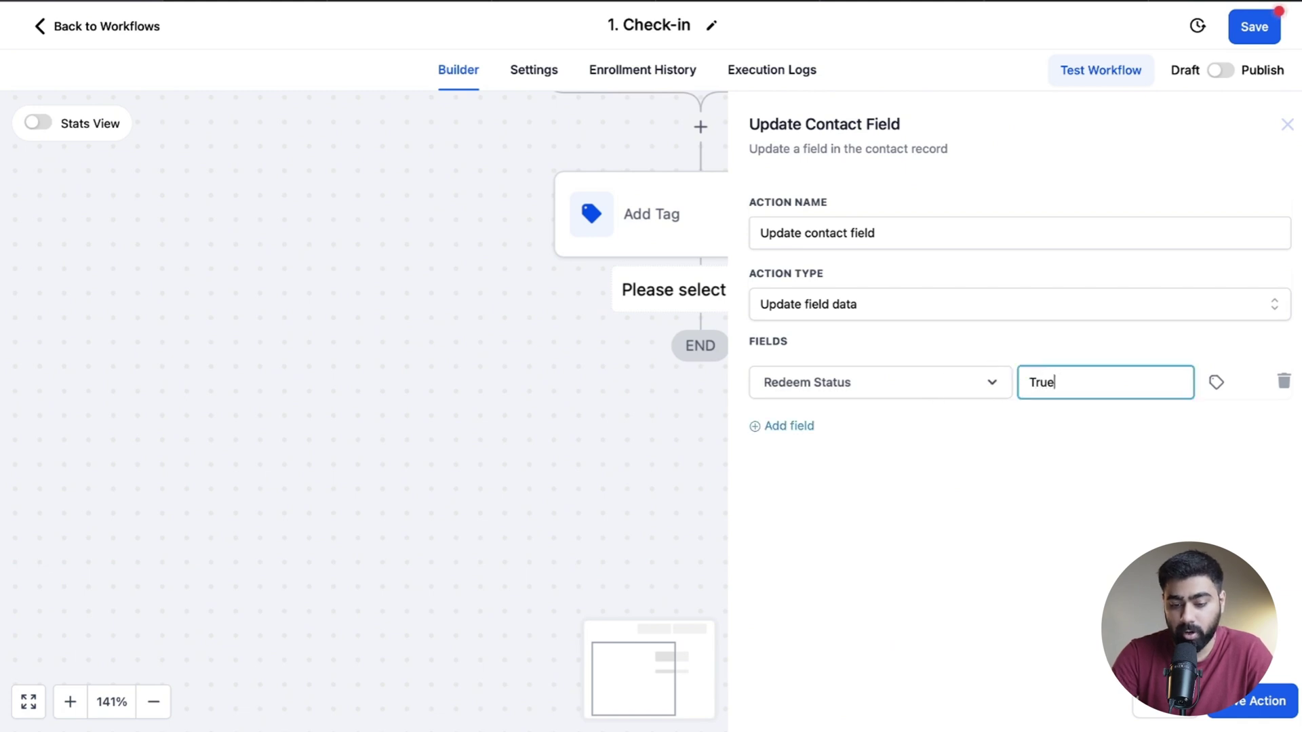
left_click(1255, 702)
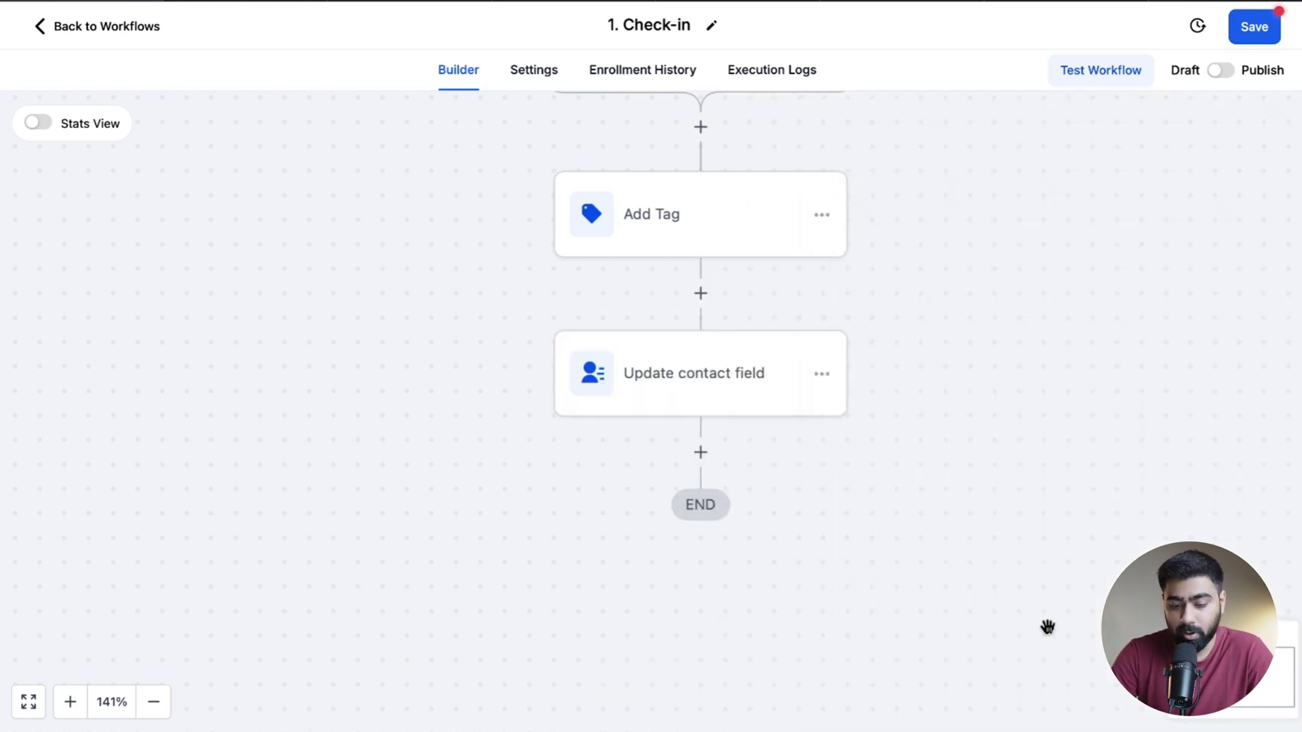
- Add a Send Review Request action after the contact field update with review type SMS, and save it
left_click(697, 405)
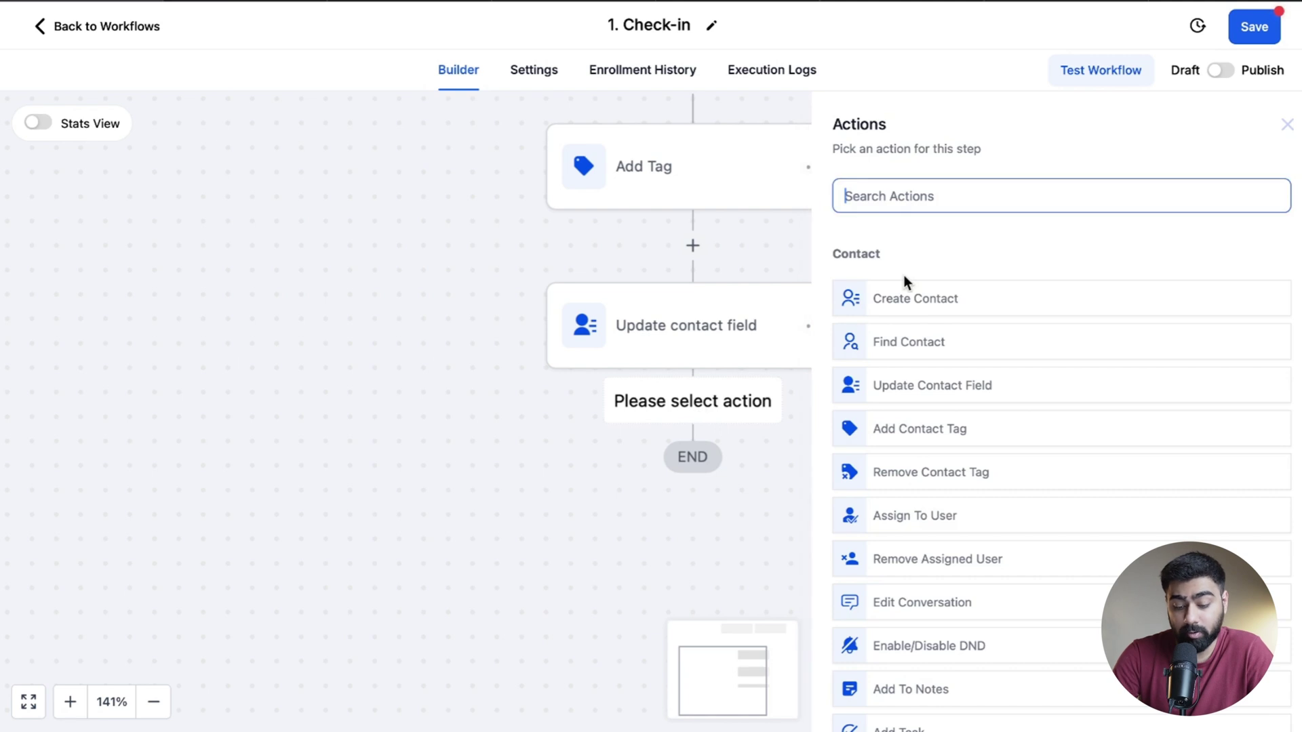
type("review")
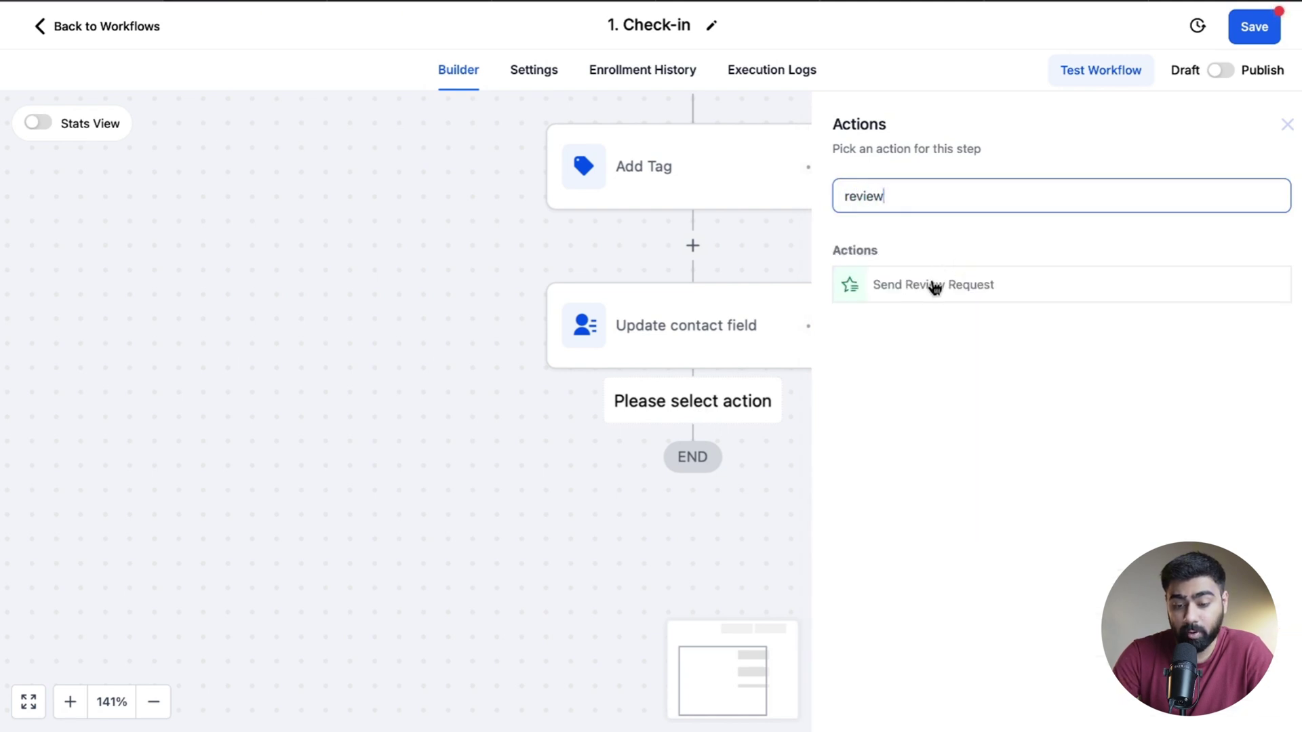
left_click(931, 283)
left_click(900, 304)
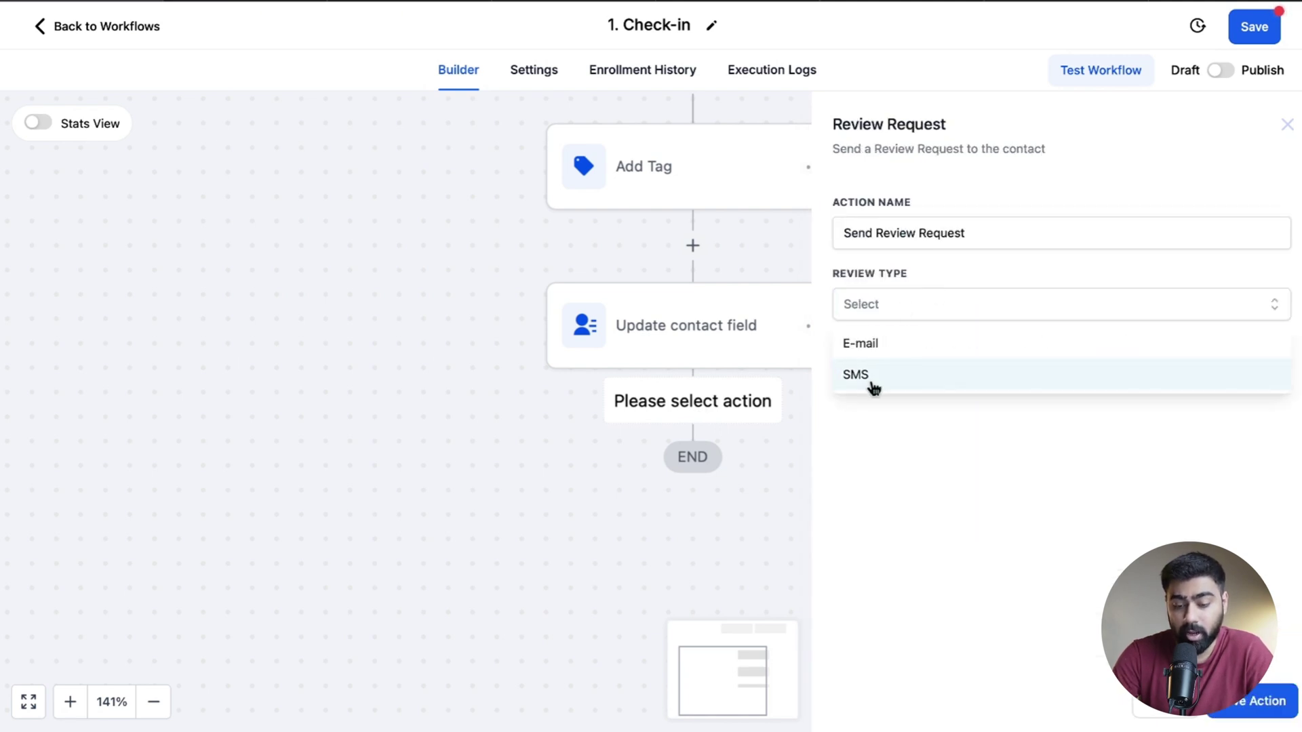
left_click(871, 376)
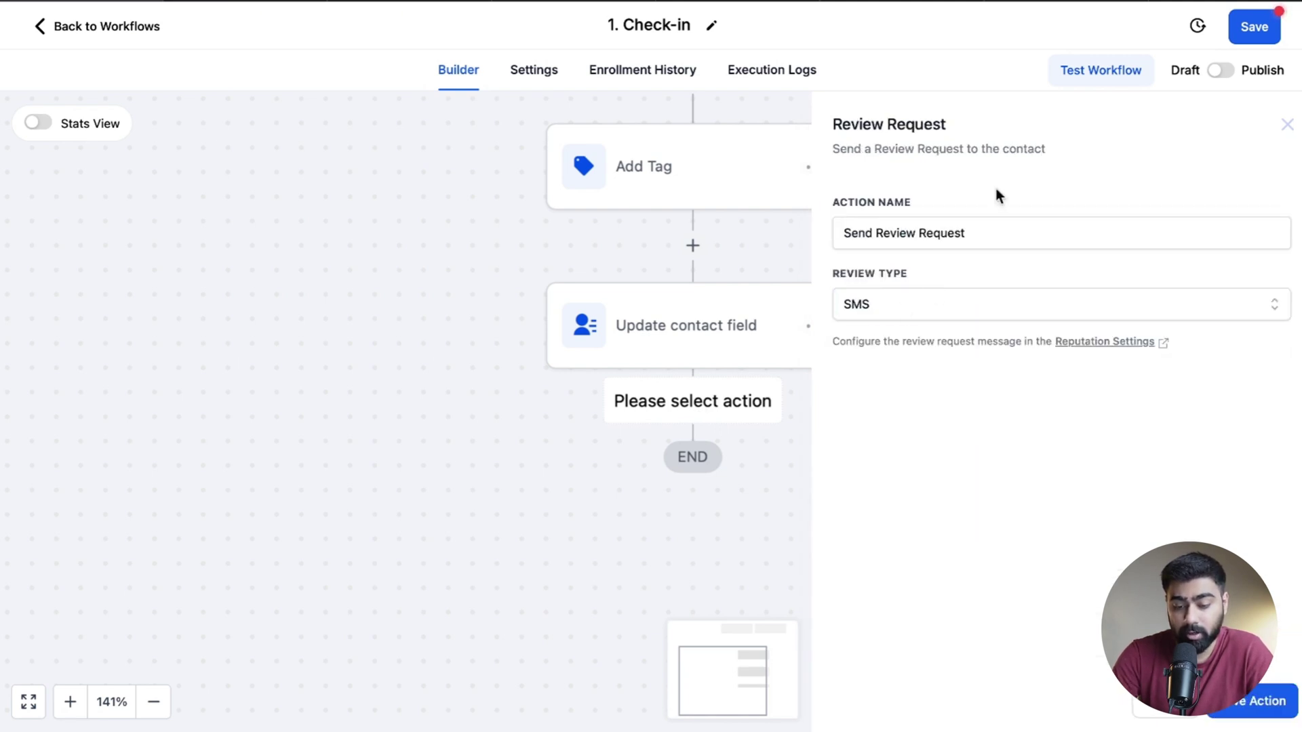
left_click(1267, 703)
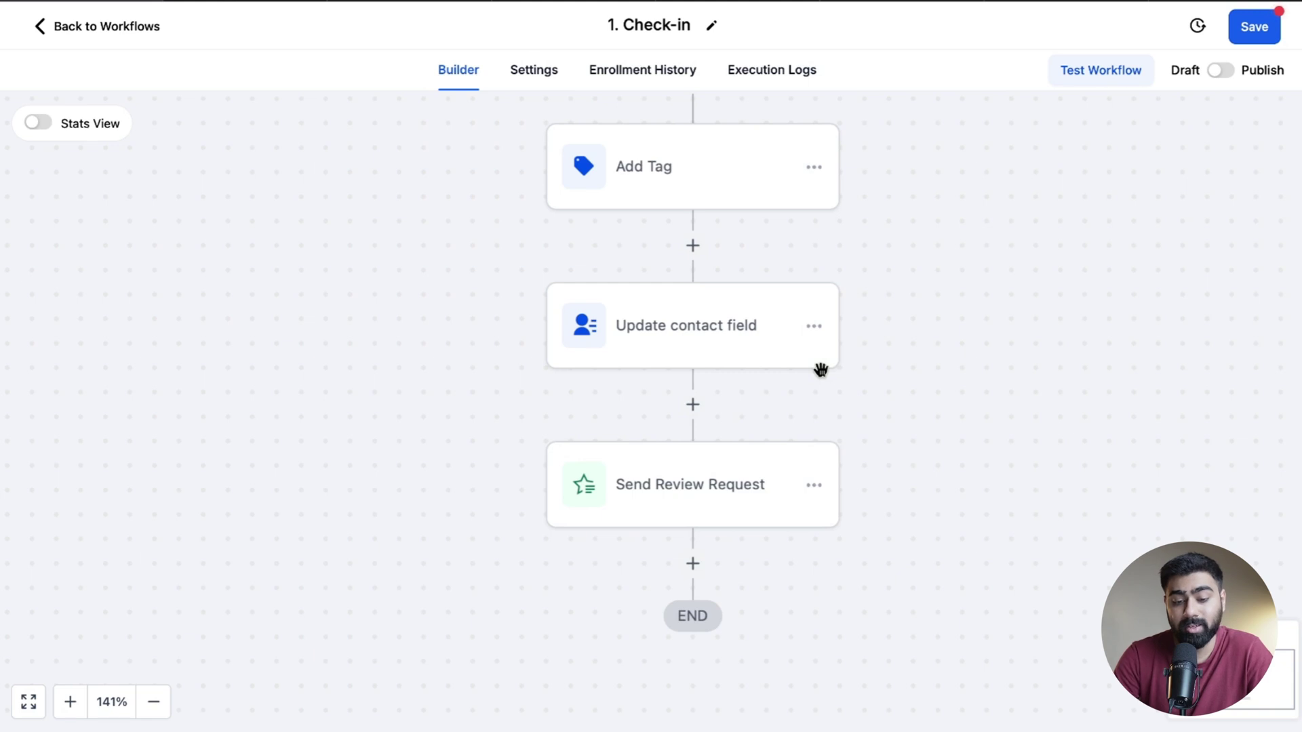
left_click(693, 565)
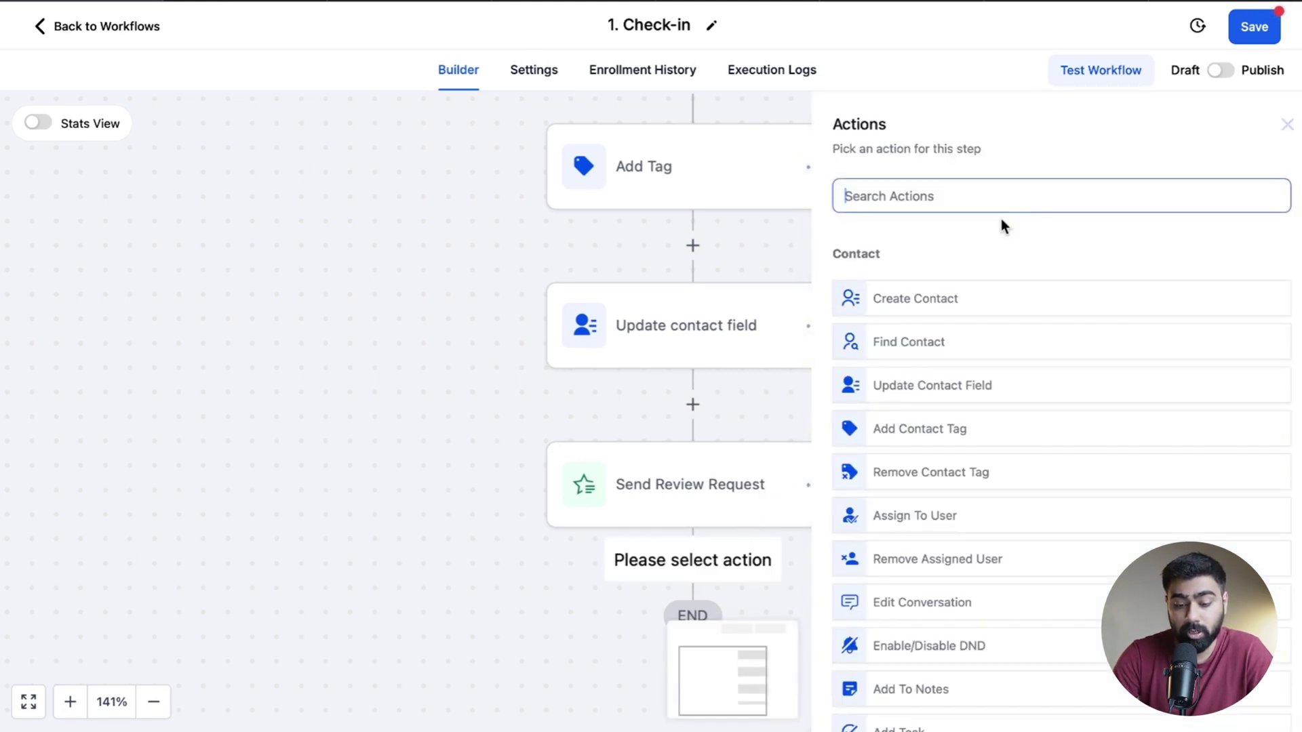
type("goo")
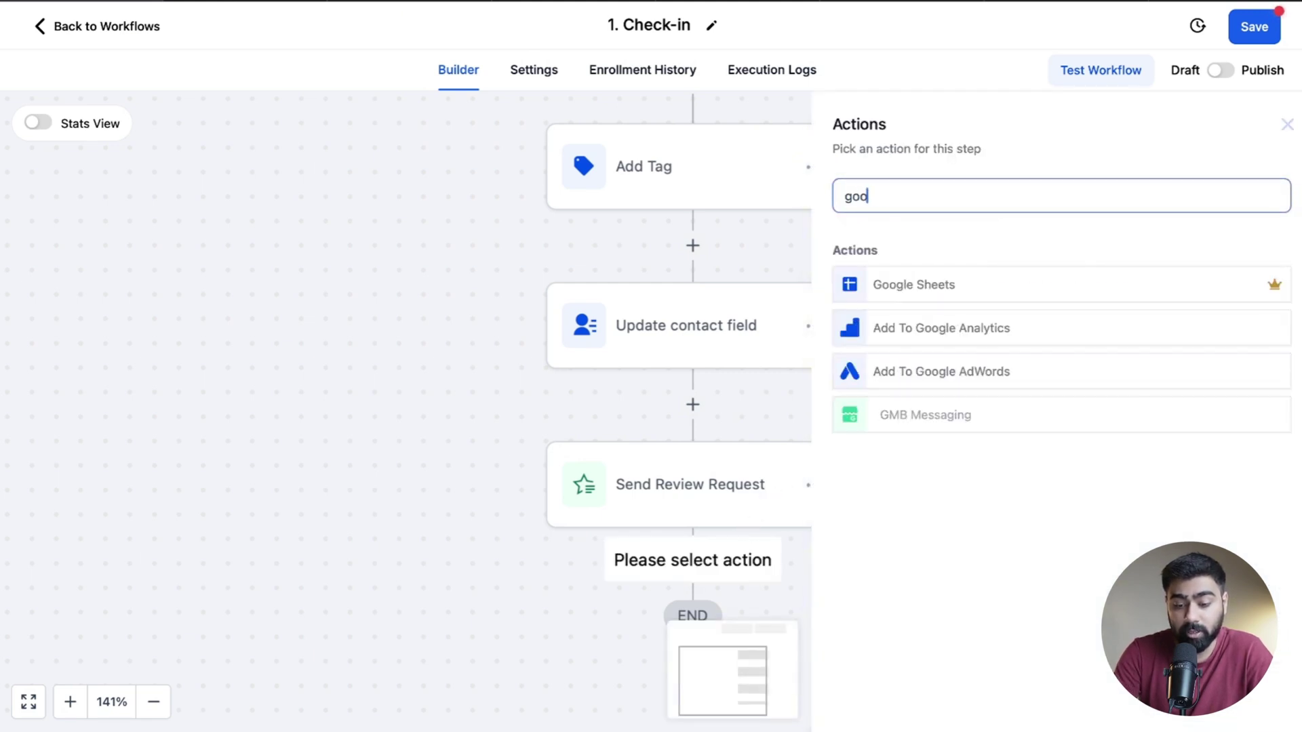
type("gle")
left_click(949, 286)
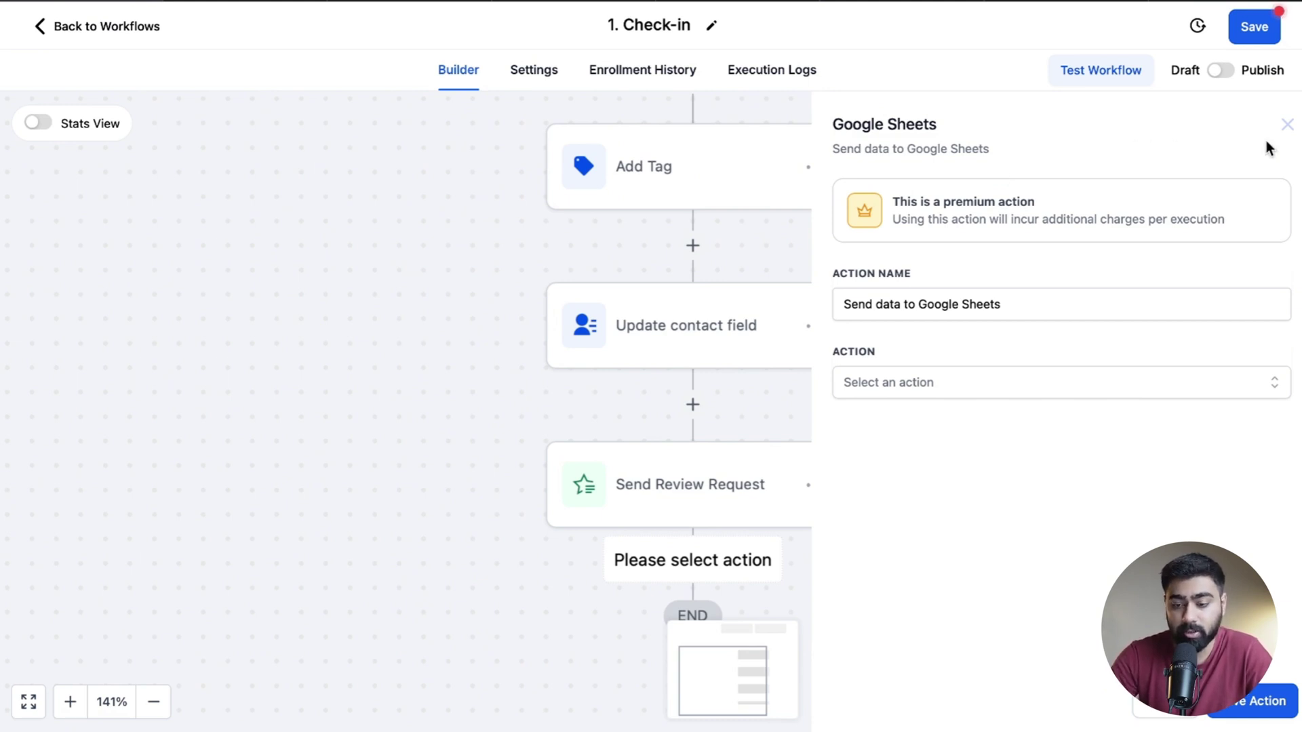
left_click(1286, 129)
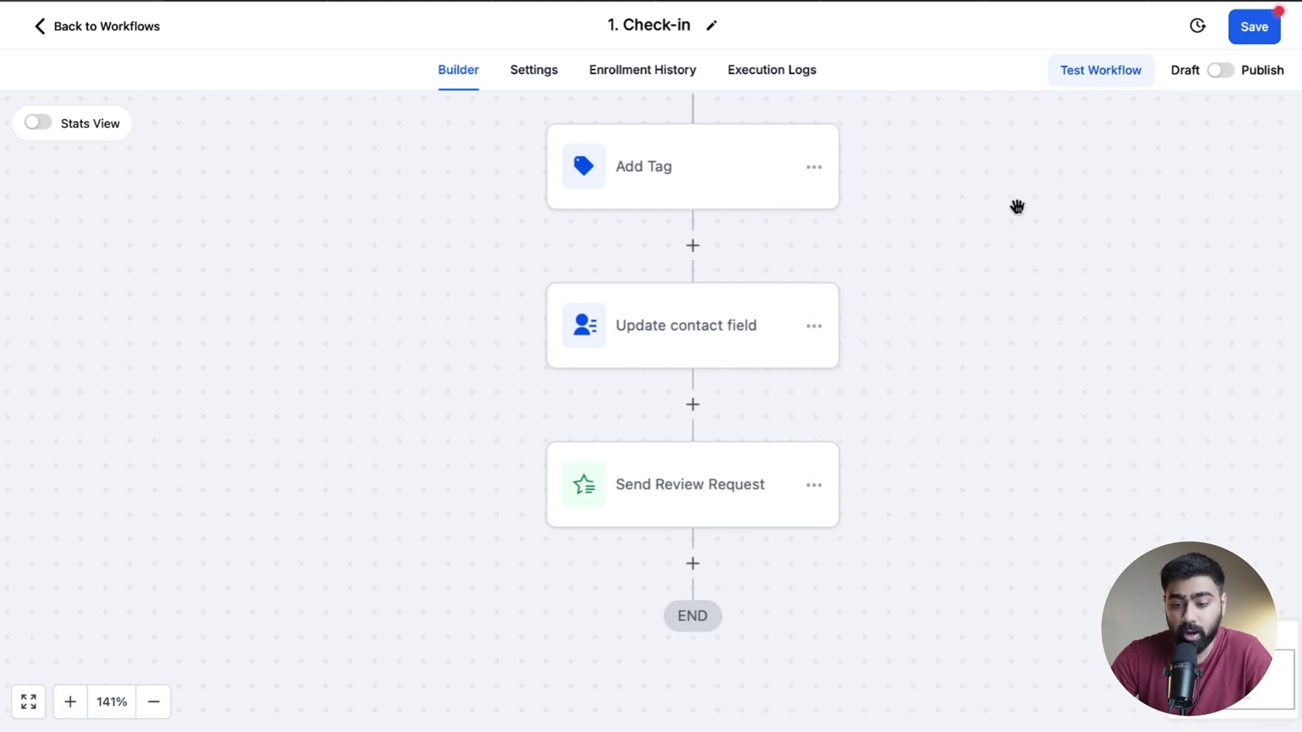
- Publish and save the workflow, and submit the prefilled check-in form with the SMS consent accepted
left_click(1224, 72)
left_click(1253, 27)
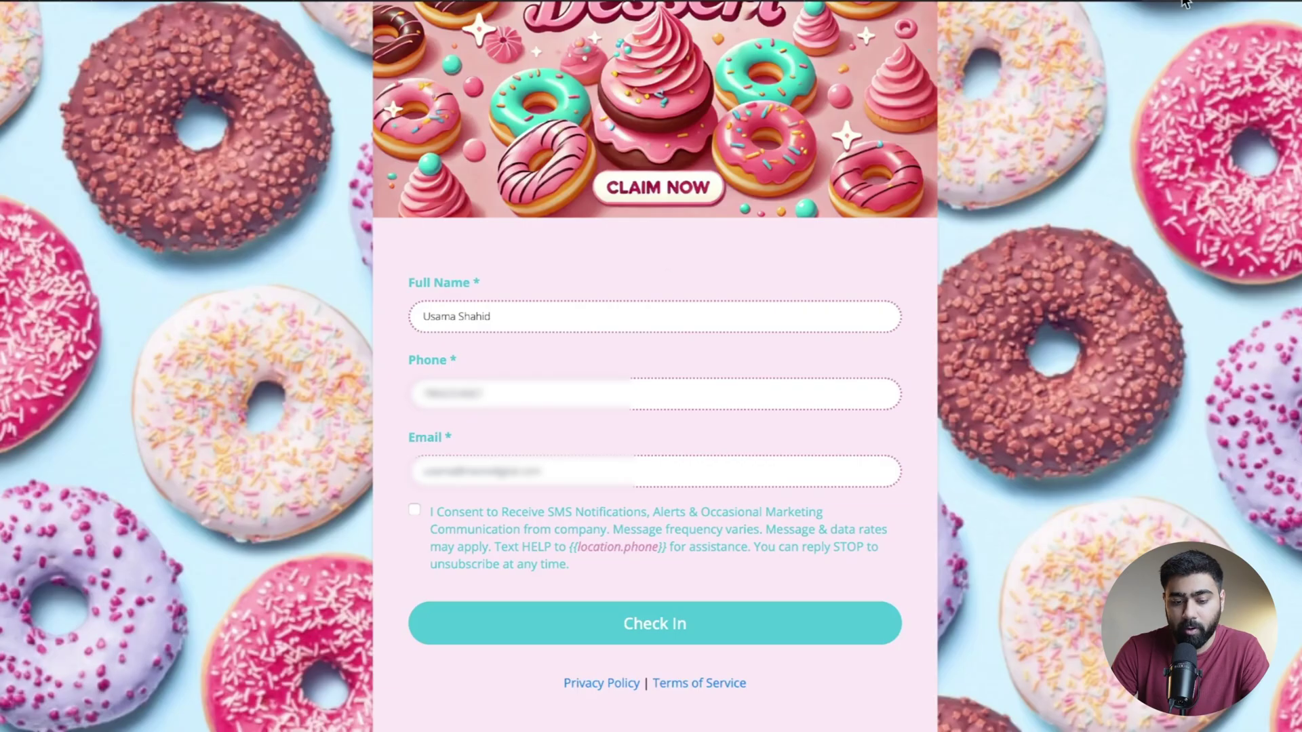
left_click(414, 509)
left_click(662, 625)
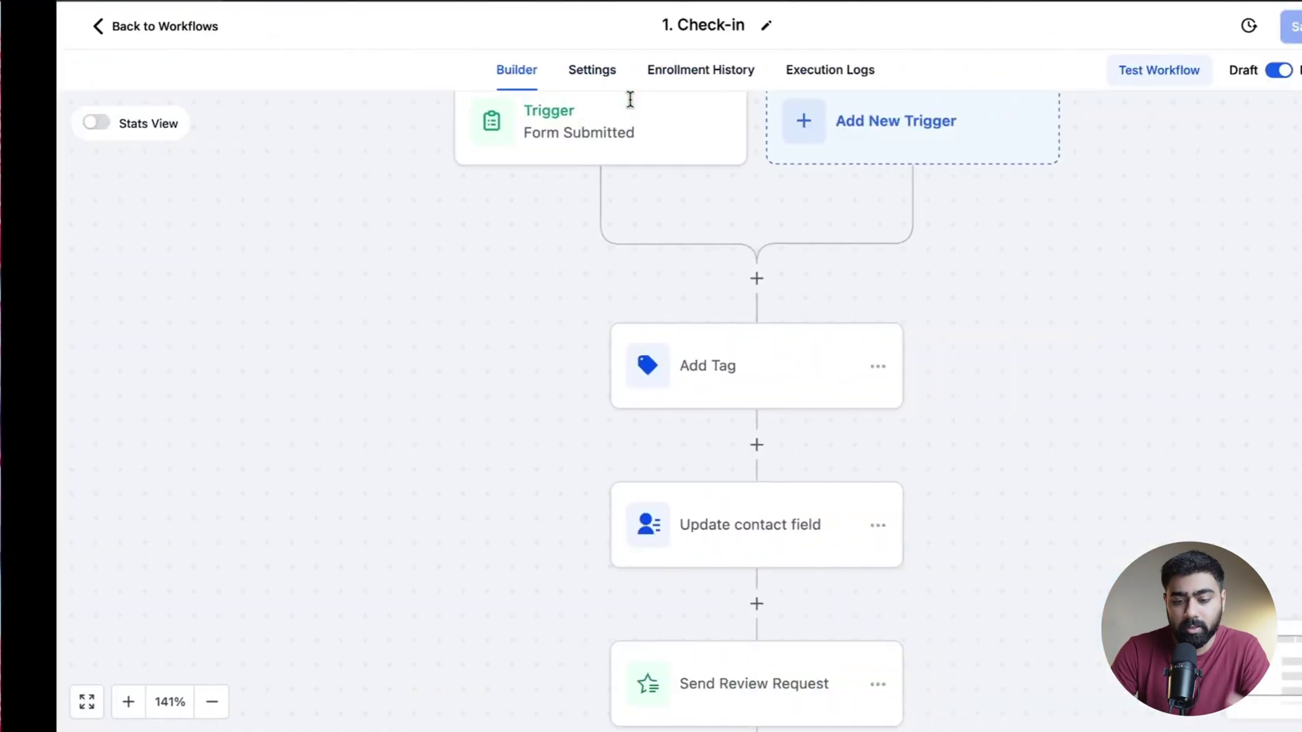
- Review the Add Tag and Update contact field actions in the published "1. Check-in" workflow
scroll(672, 195, "down", 1)
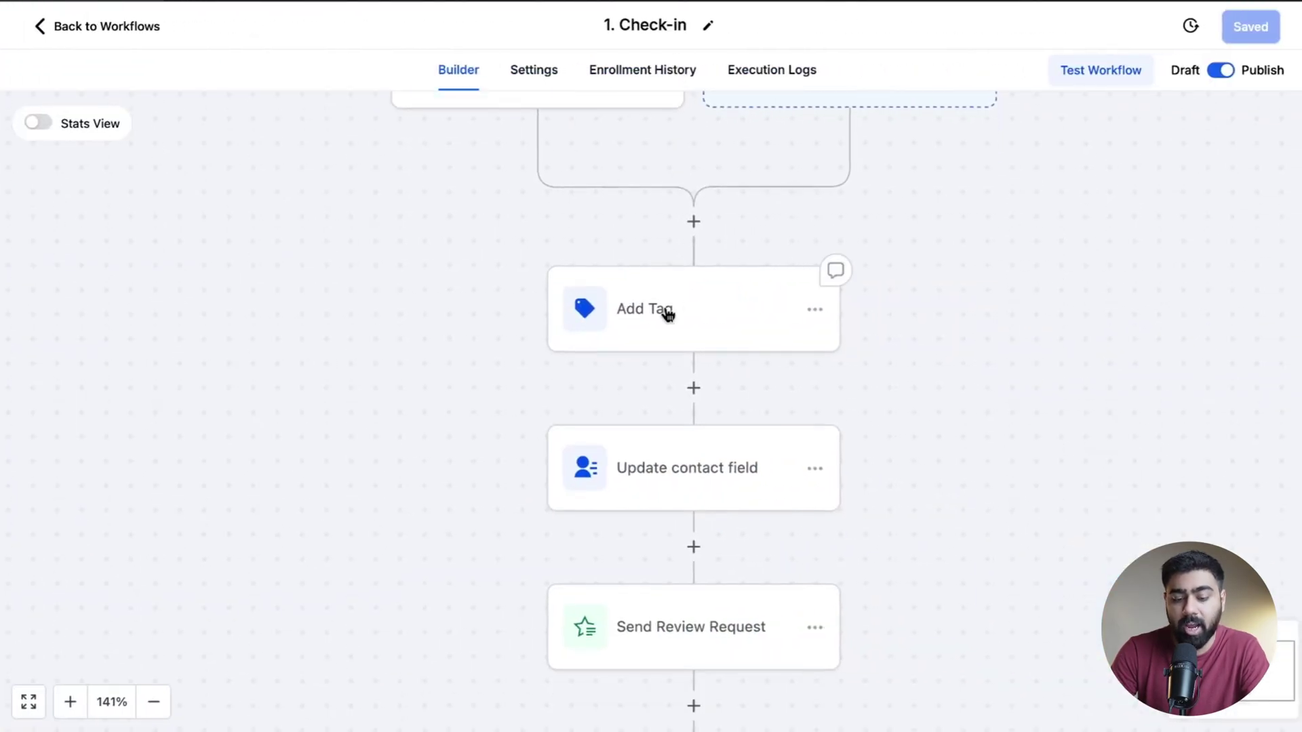
left_click(665, 312)
left_click(936, 465)
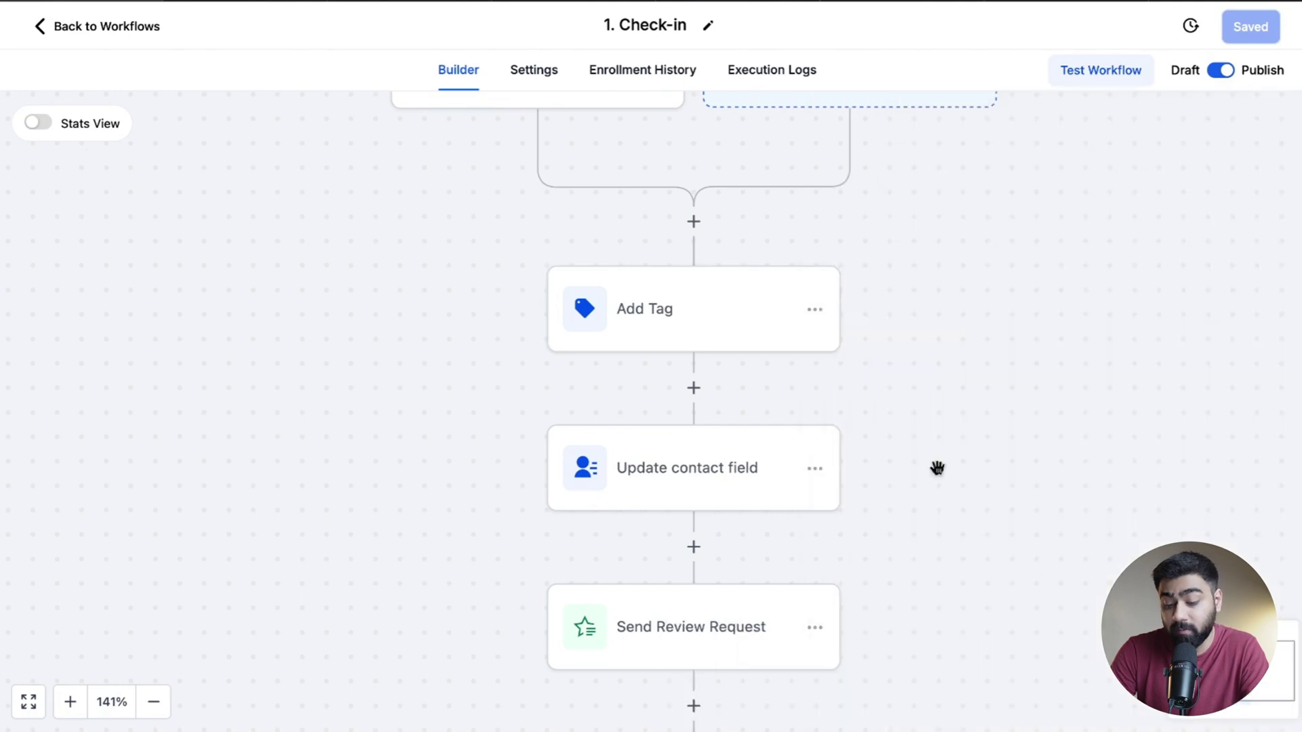
left_click(712, 467)
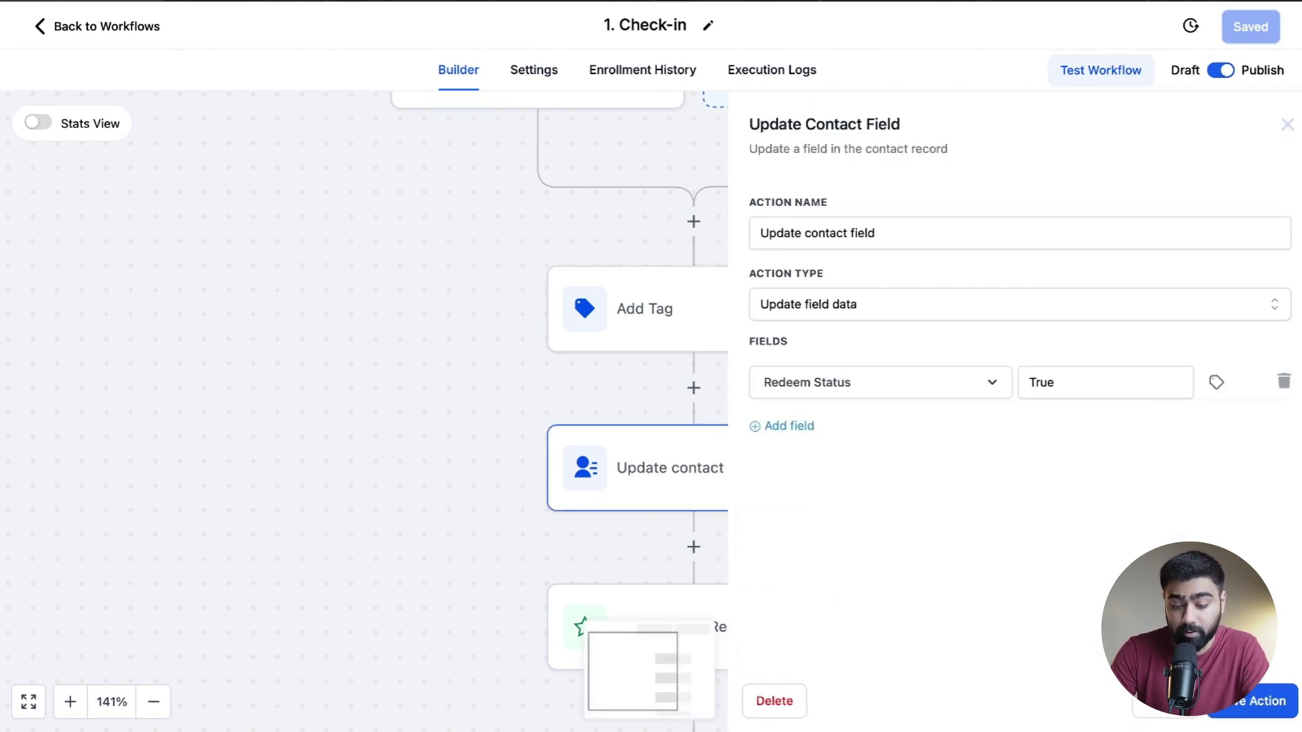
left_click(962, 468)
scroll(663, 589, "down", 2)
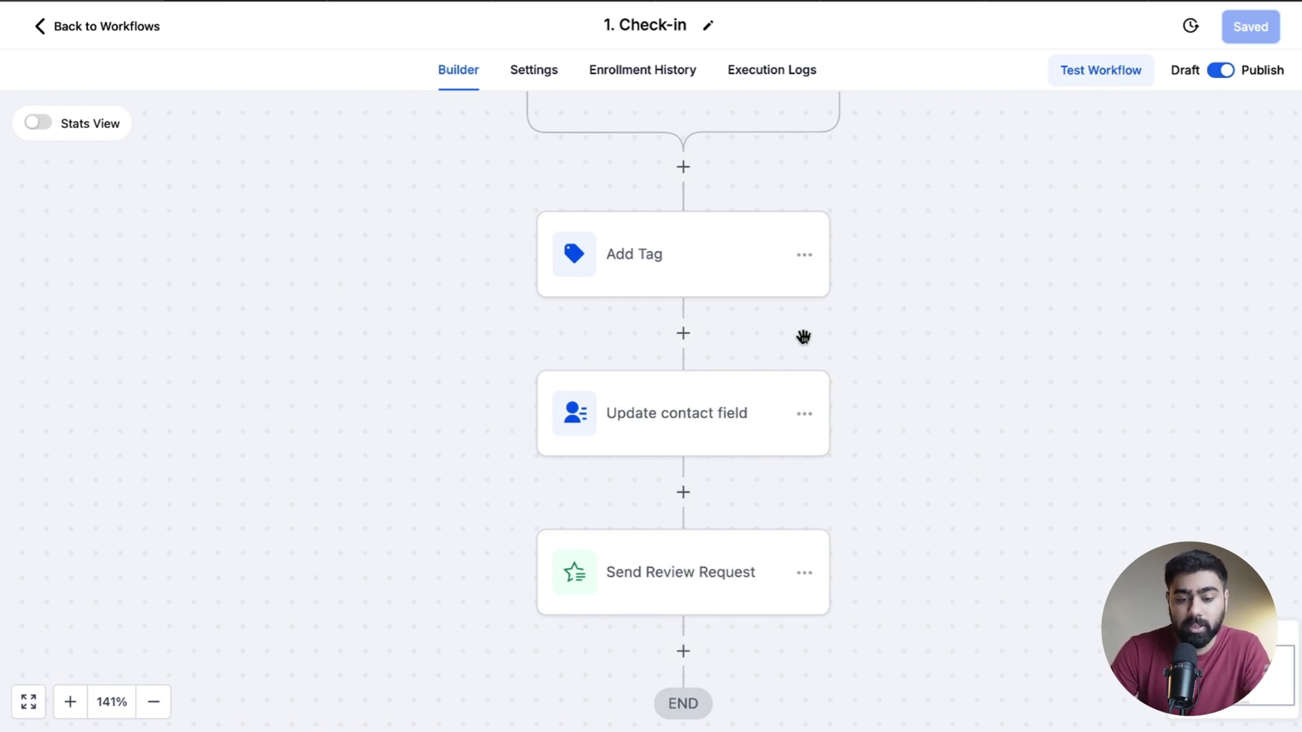
left_click(739, 425)
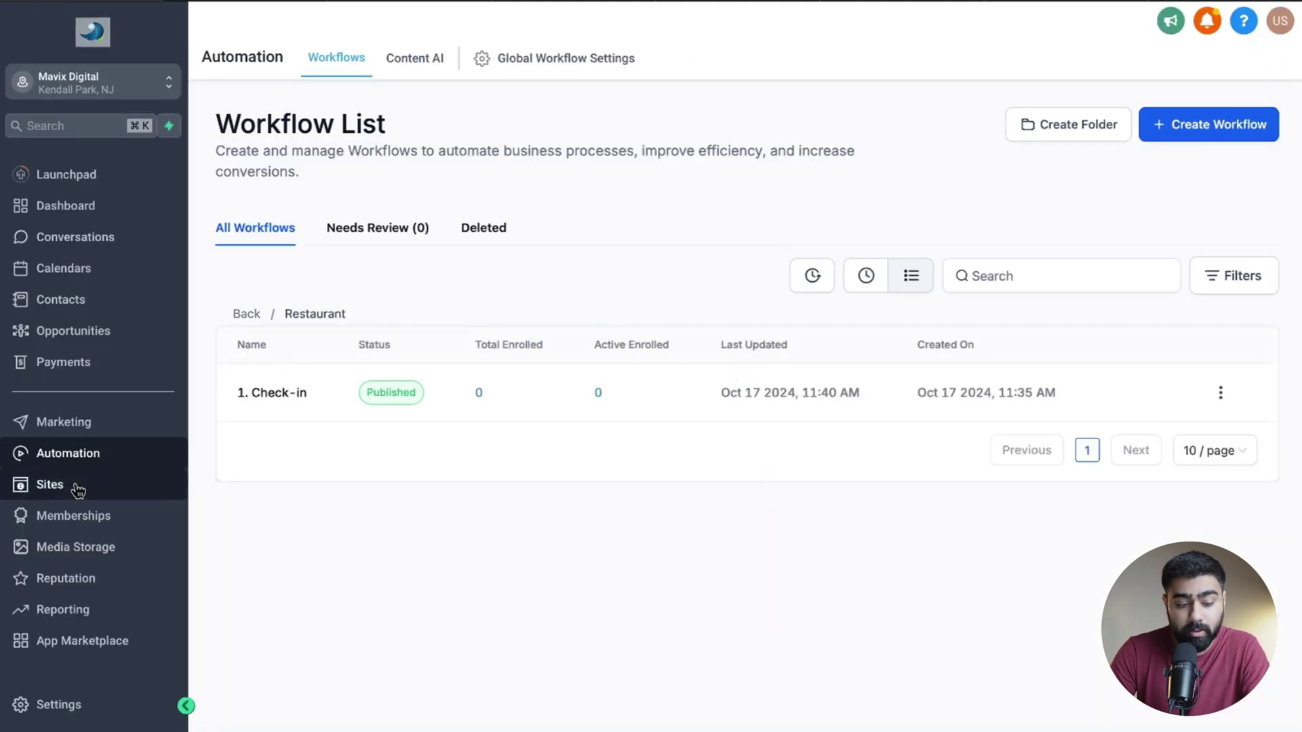
- Open the form "Free Dessert Campaign Demo" in the form builder
left_click(68, 484)
mouse_move(805, 60)
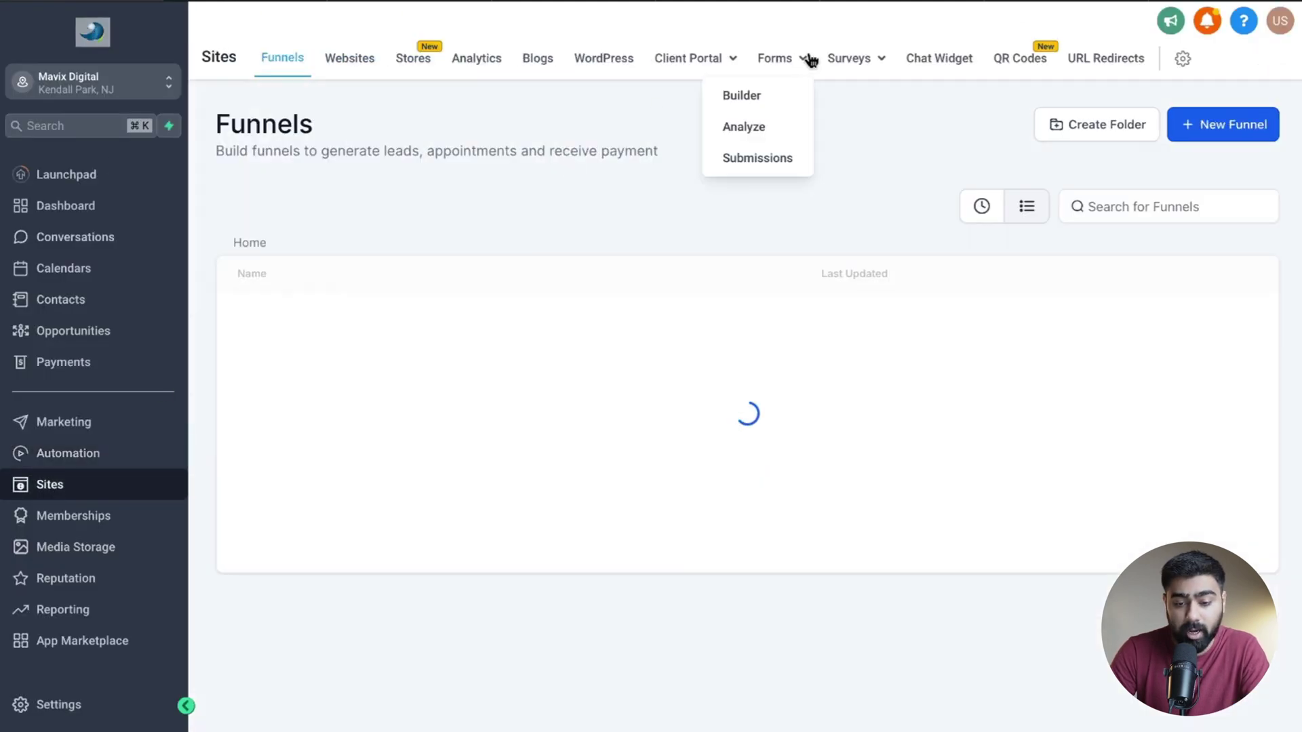
left_click(743, 97)
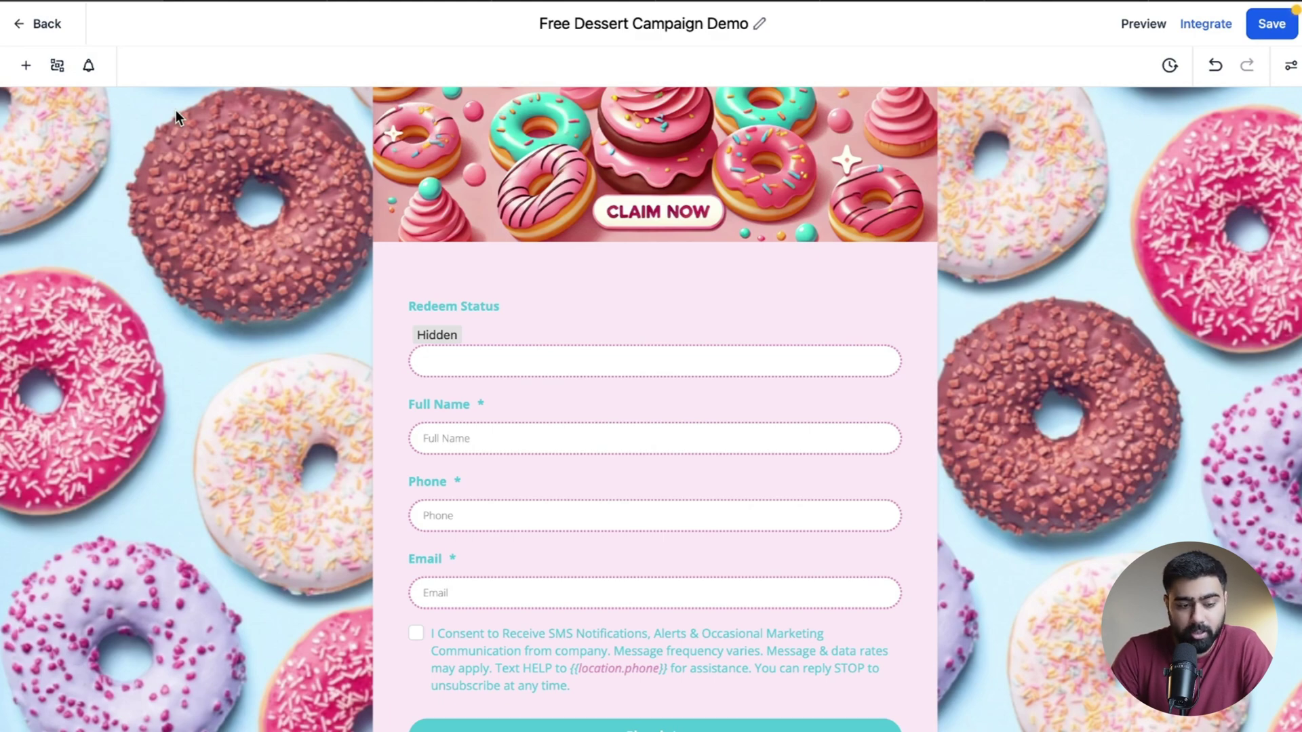
- Add a Disqualify lead condition to the form that applies if Redeem Status Is Equal To "True"
left_click(58, 67)
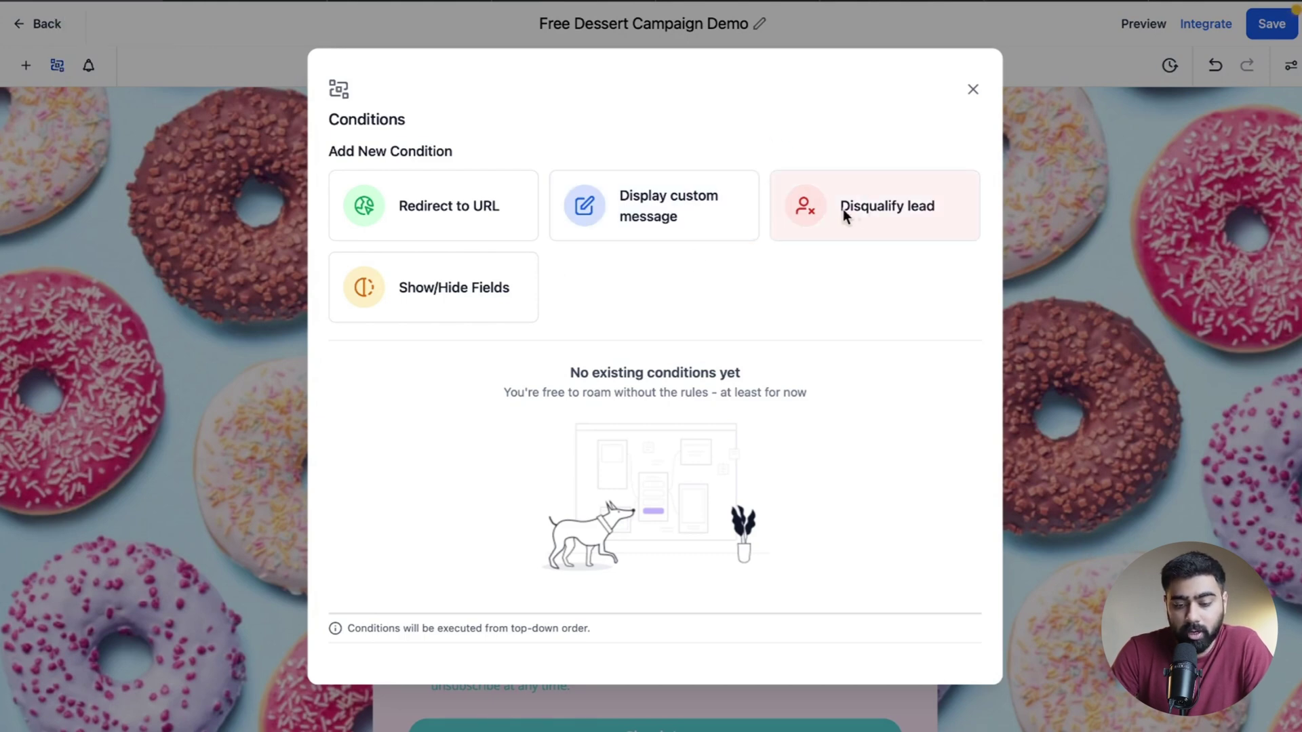
left_click(882, 207)
left_click(478, 239)
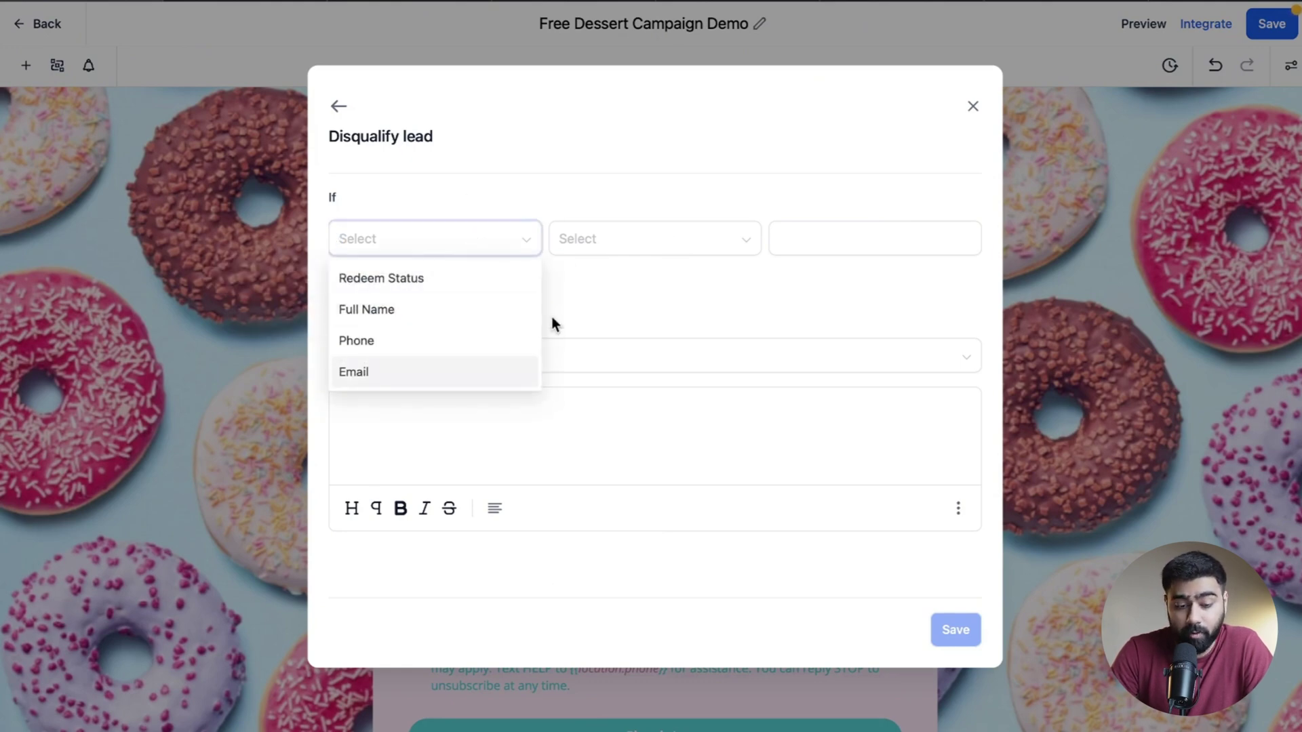
left_click(461, 291)
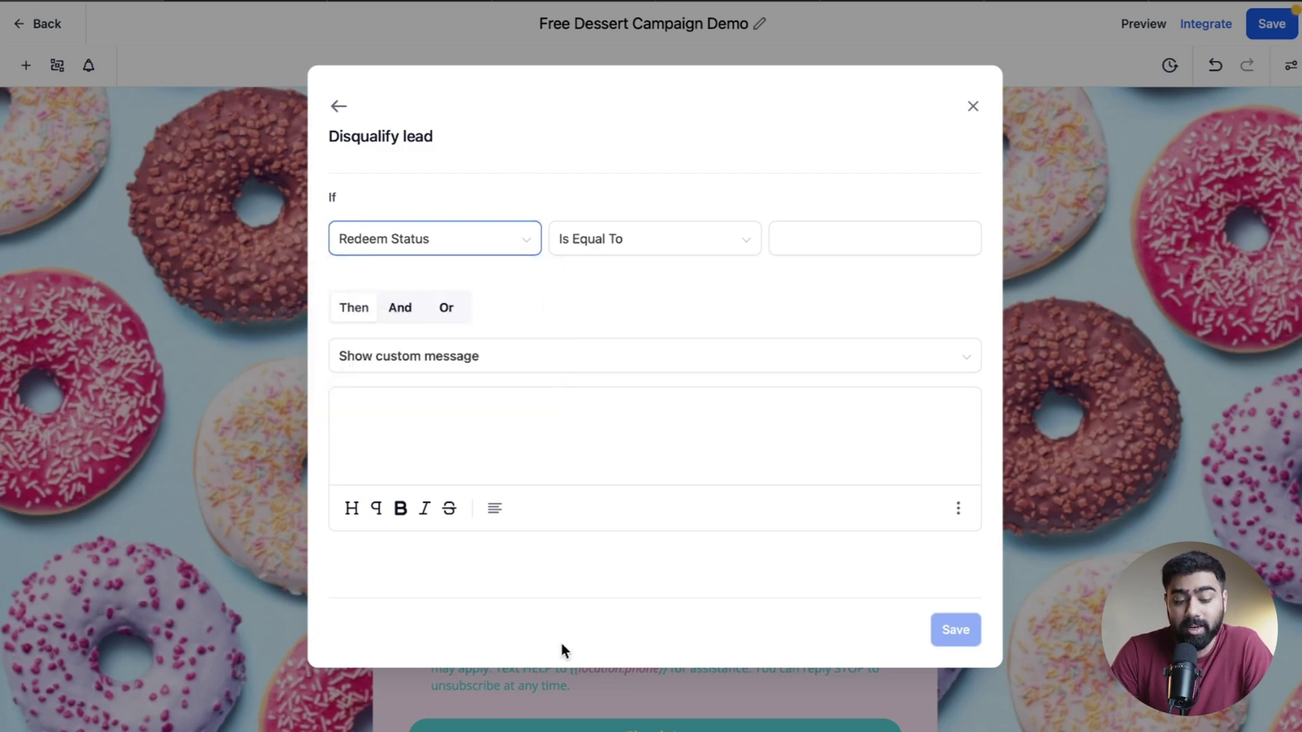
left_click(442, 251)
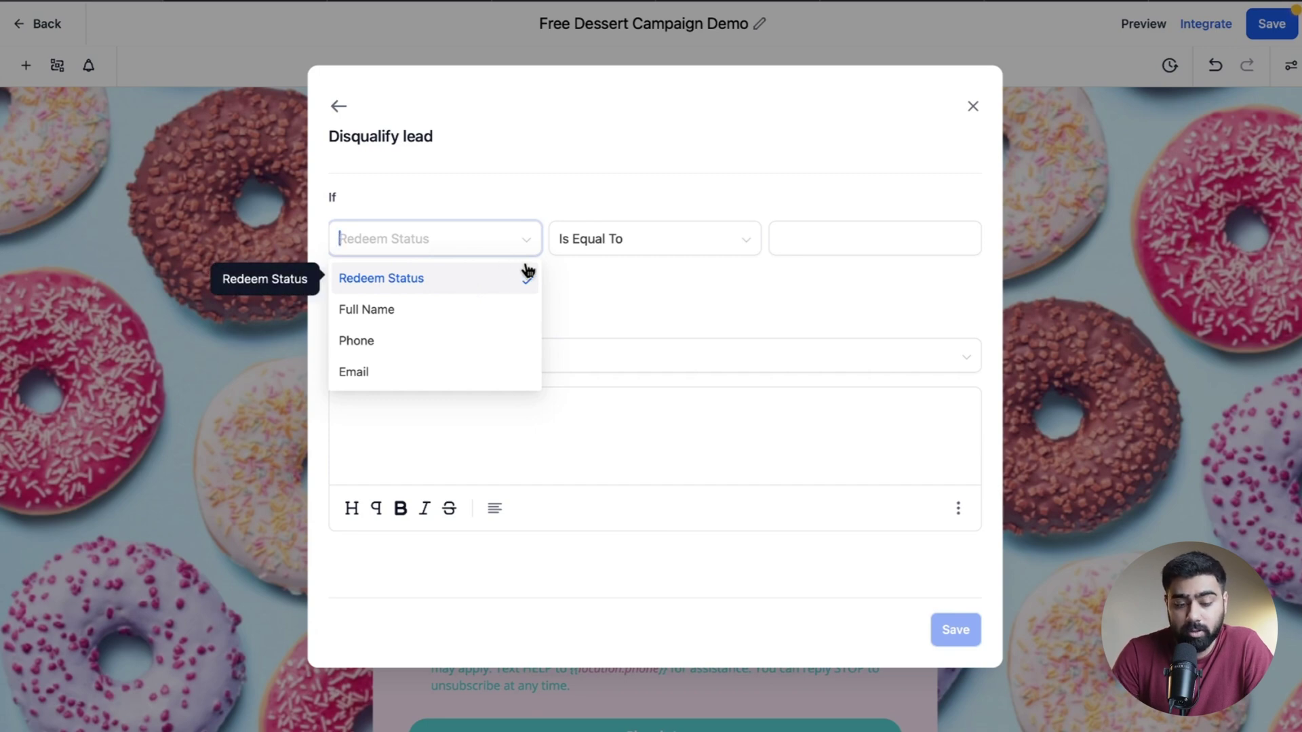
left_click(430, 285)
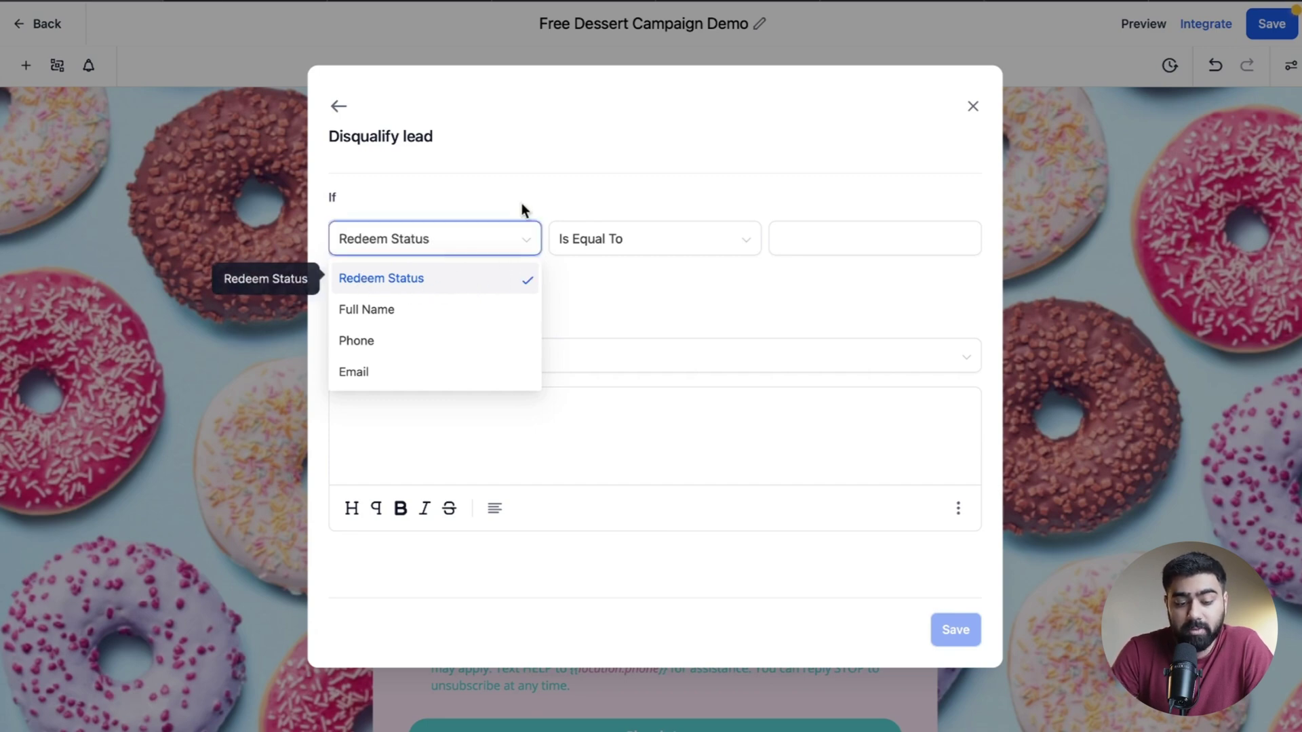
left_click(613, 244)
left_click(787, 237)
type("Tr")
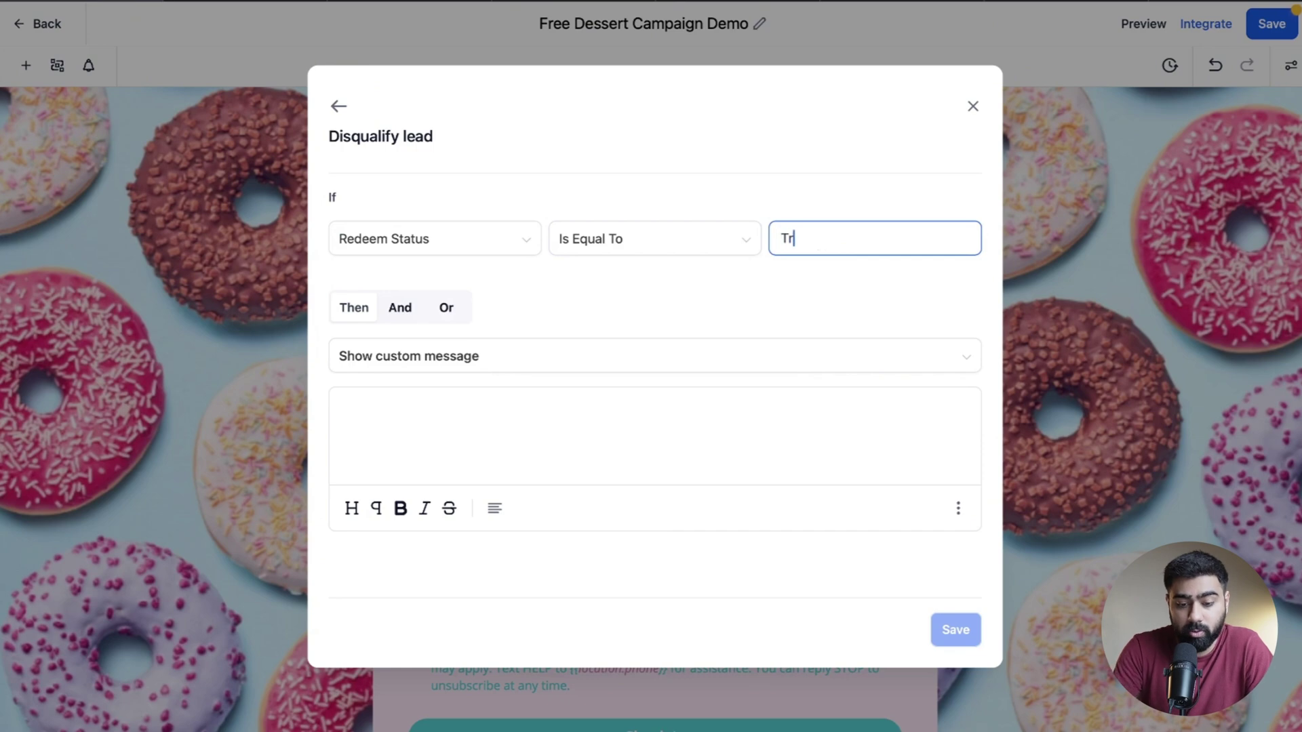
type("ue")
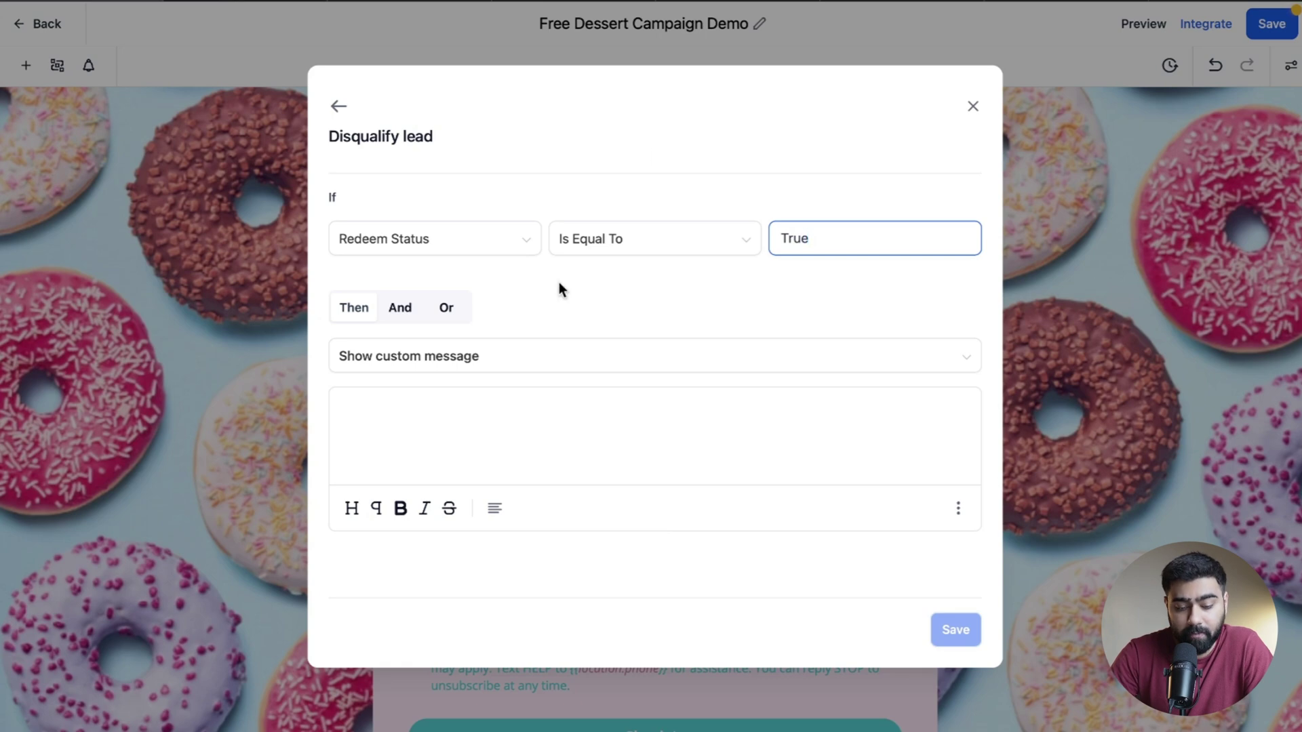
- Set the condition's custom message to "You have already redeemed this ticket, thank you for your visit." and save the condition
left_click(468, 415)
type("You have already redeemed this ticket, thank you for your visit.")
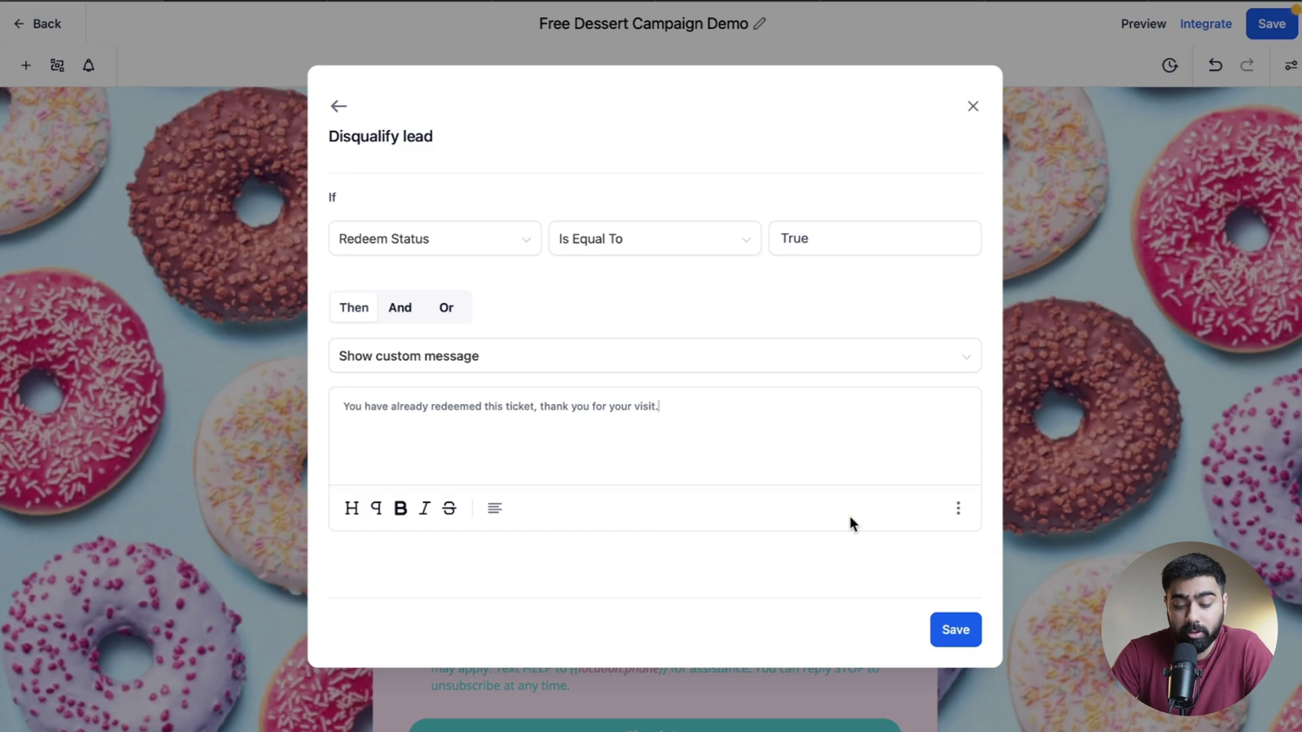
left_click(957, 629)
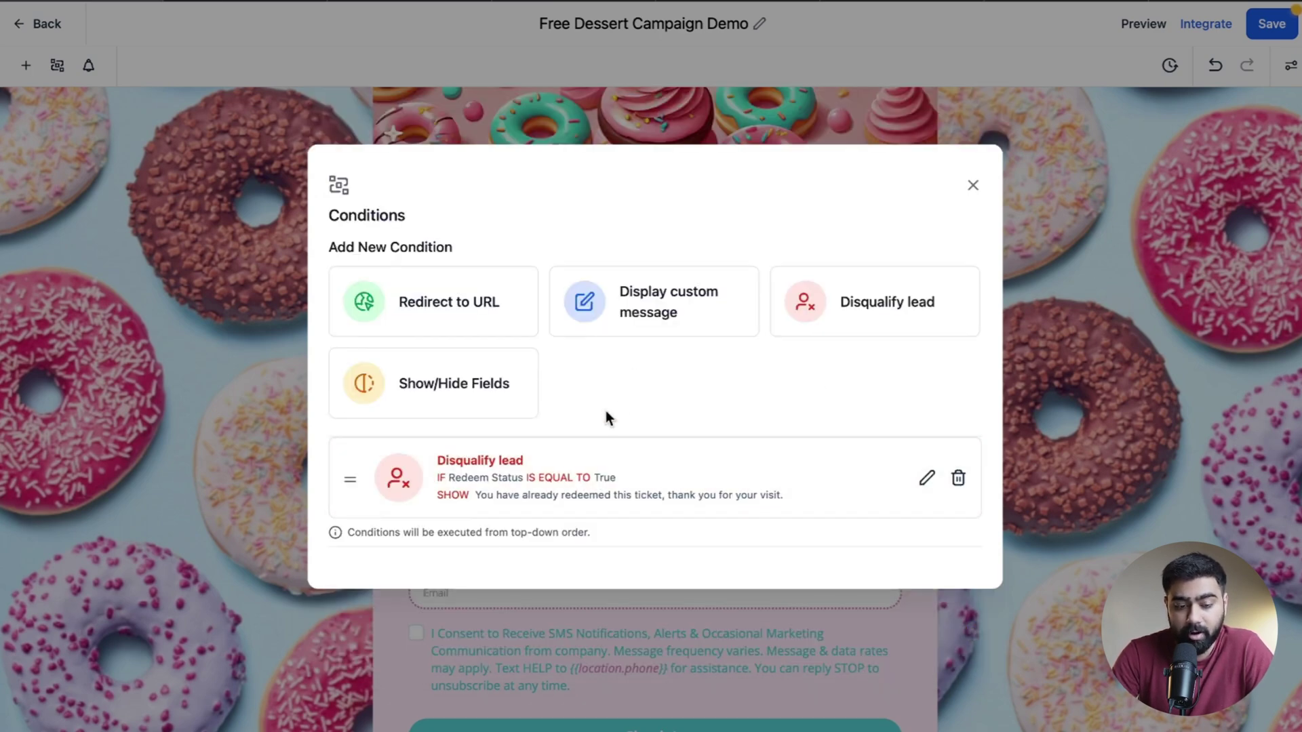
left_click(973, 186)
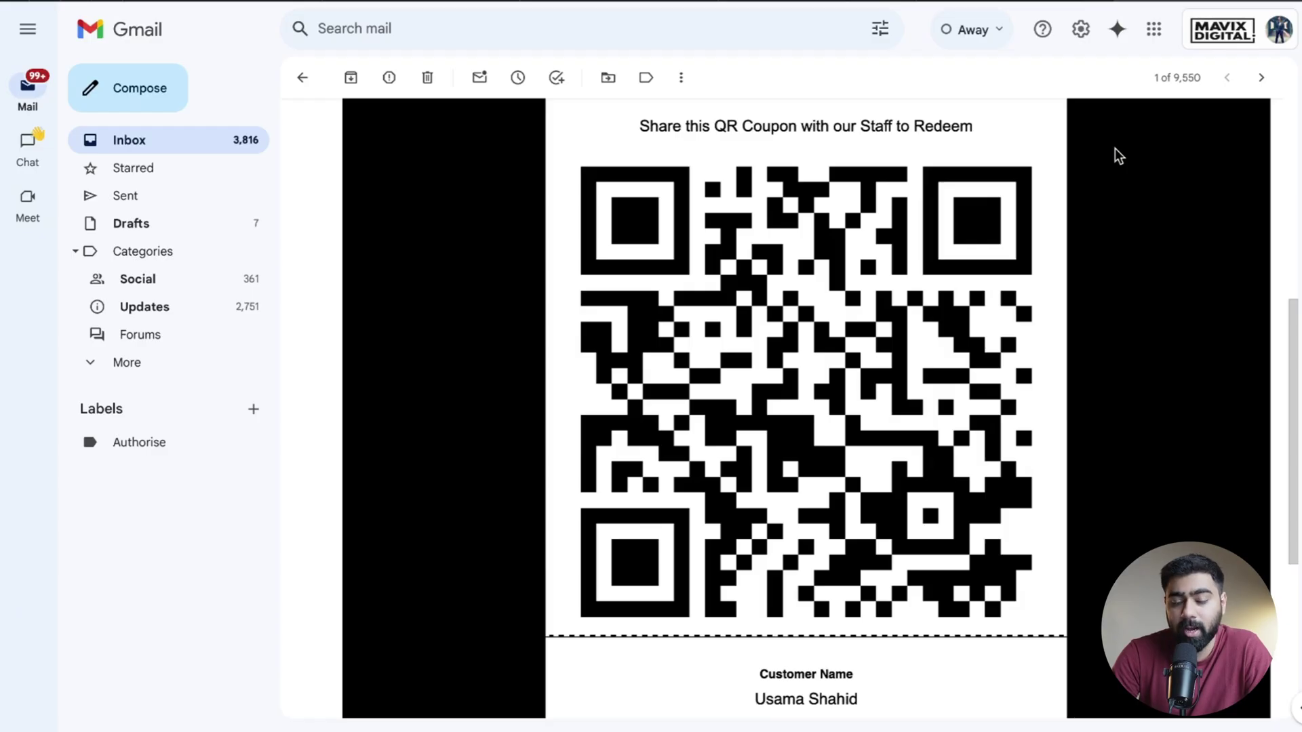
- Switch to the coupon email in Gmail, open its QR code's check-in form, and submit it with the SMS consent accepted
right_click(931, 210)
left_click(950, 222)
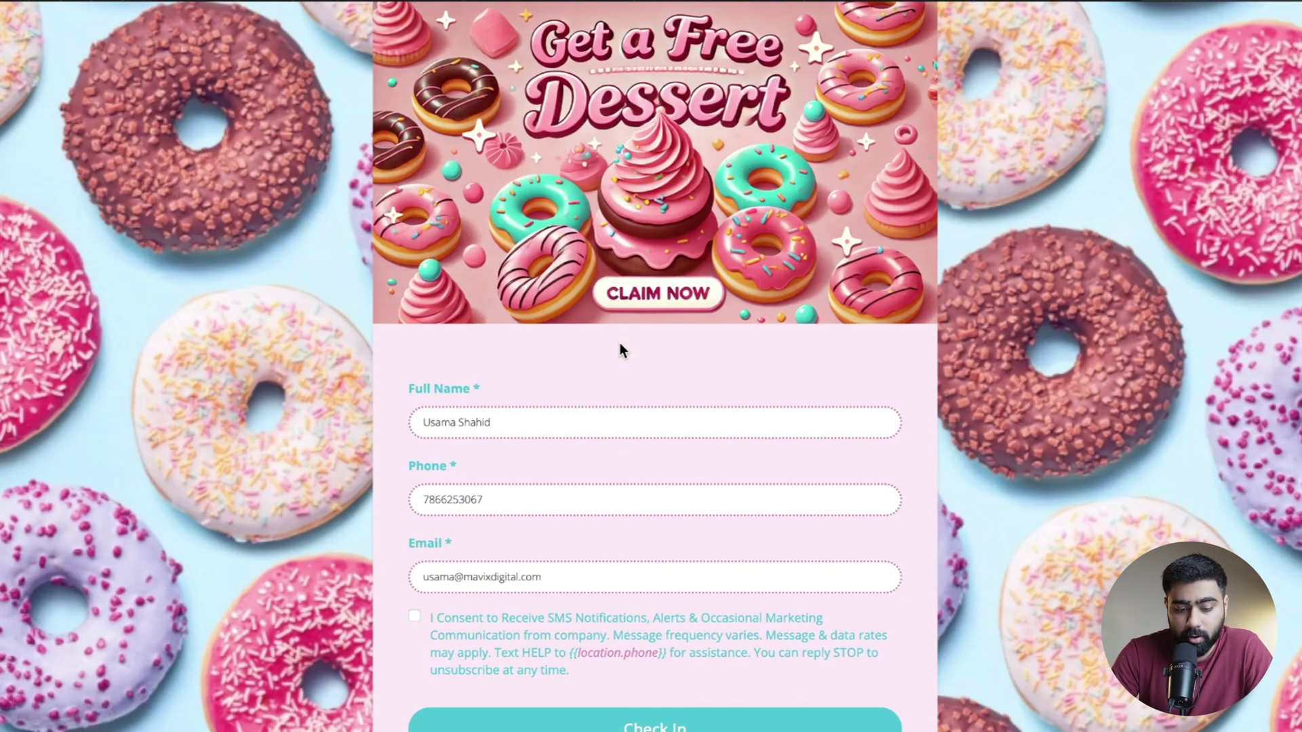
scroll(499, 396, "down", 2)
left_click(508, 536)
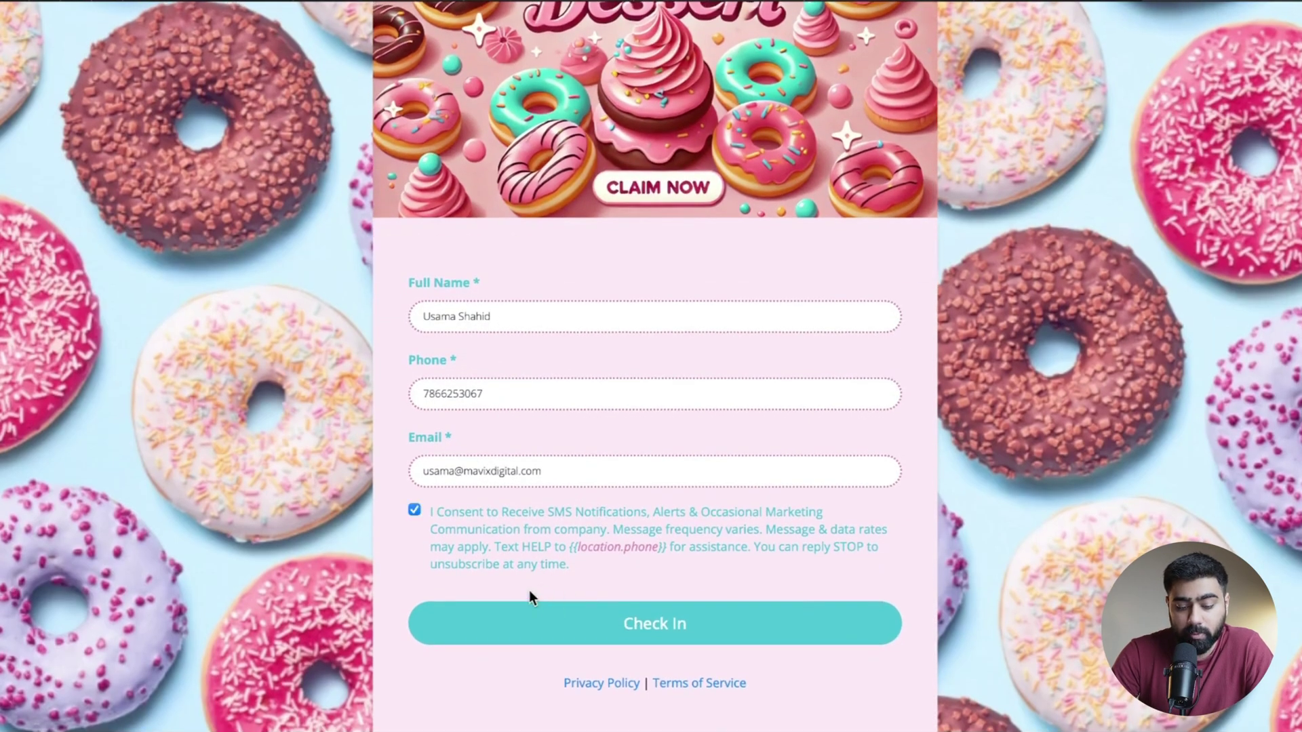
left_click(560, 625)
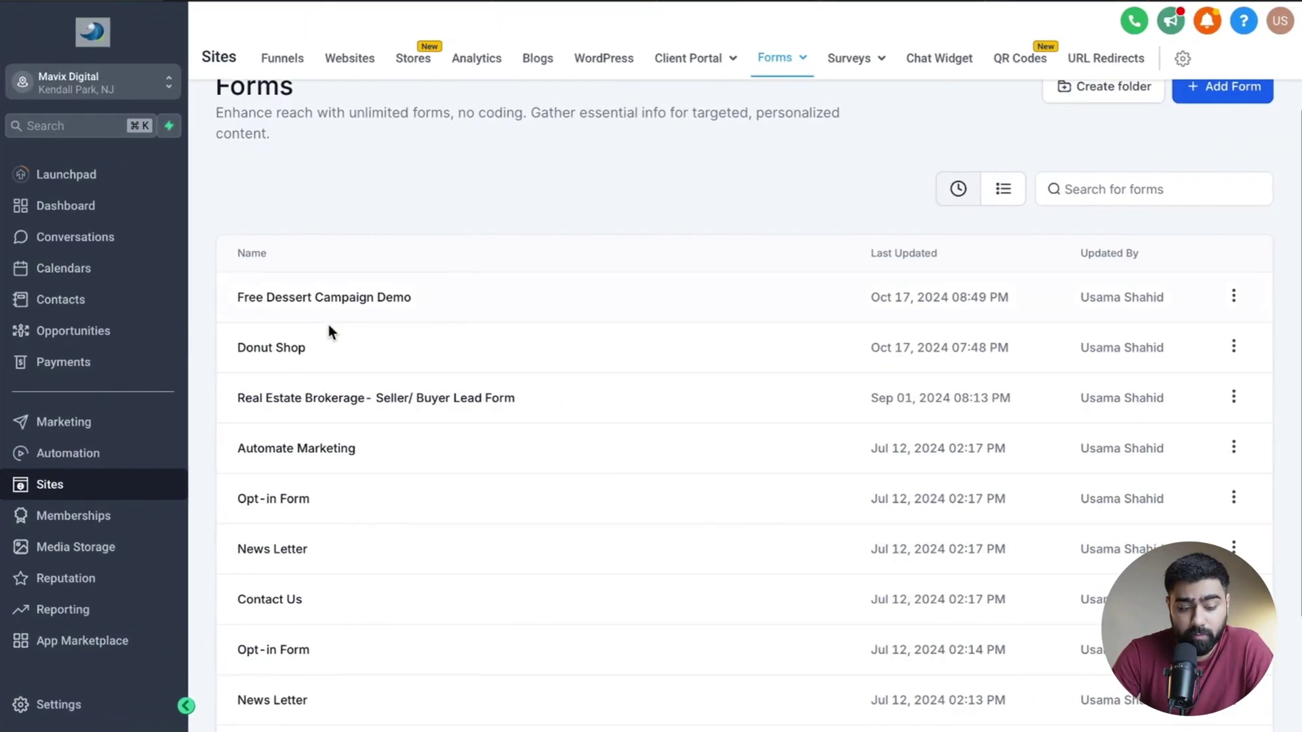
- Open the "1. Check-in" workflow from Automation and check its refreshed execution logs for a new run
left_click(90, 459)
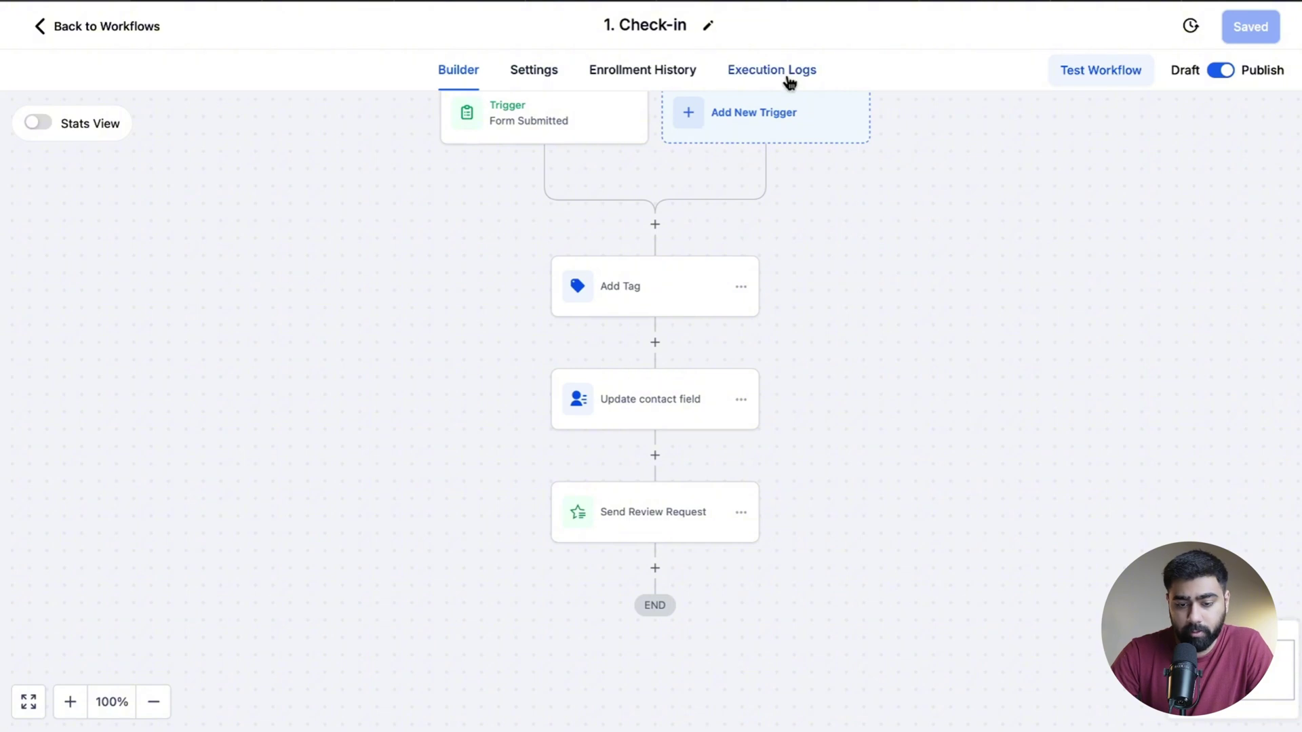
left_click(755, 78)
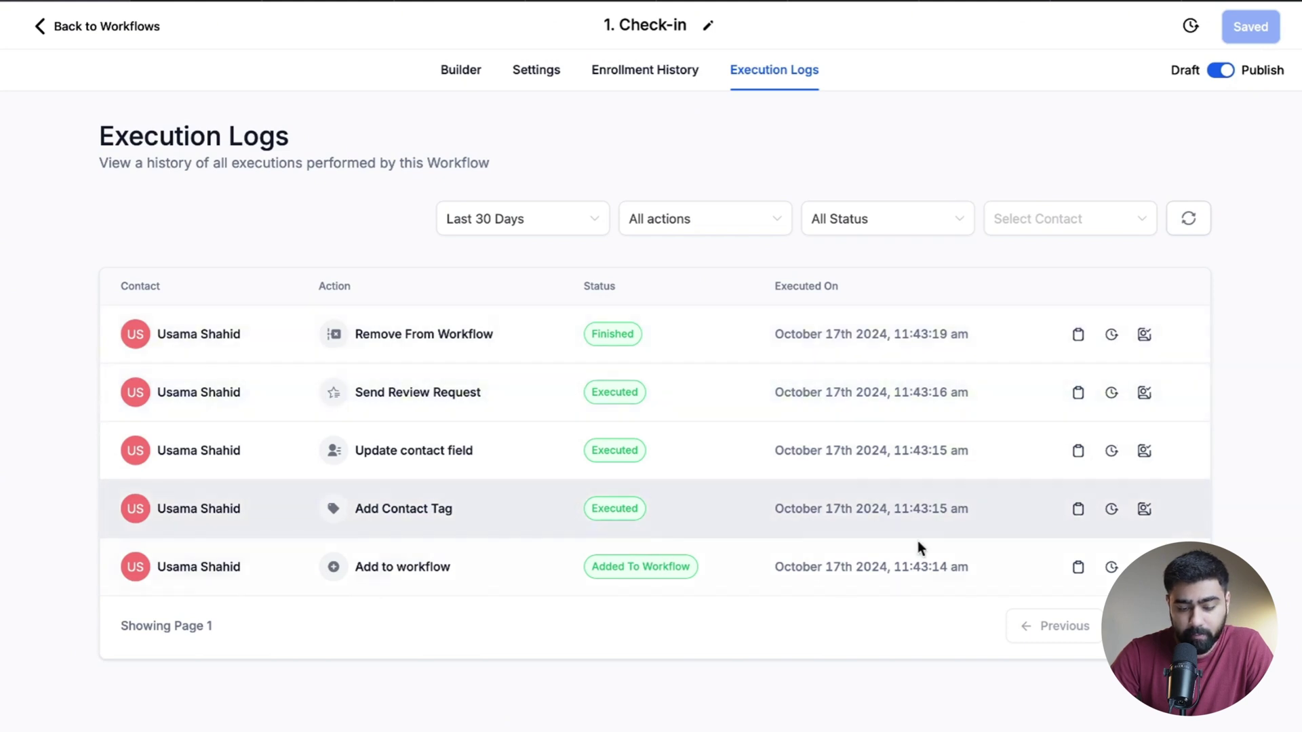
left_click(1192, 218)
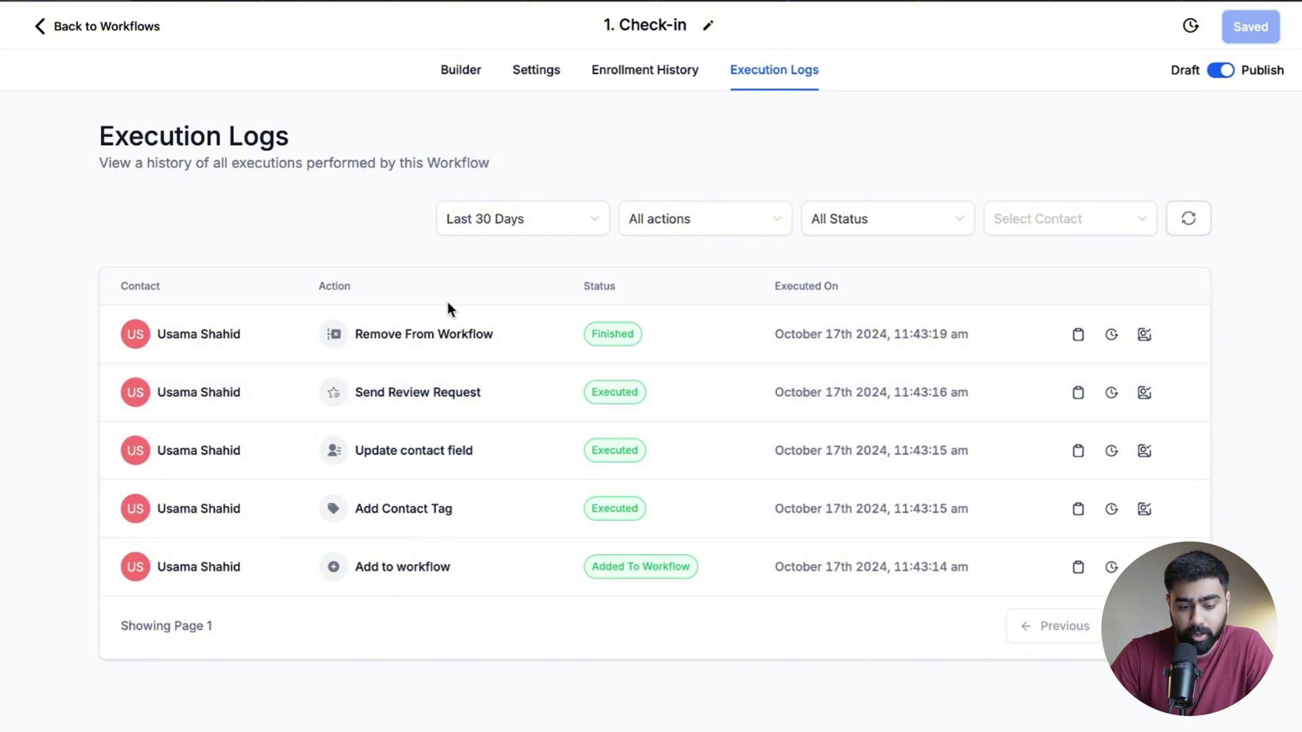
- Open the form submissions for "Free Dessert Campaign Demo" and compare the Redeem Status and disqualified values of both entries
left_click(127, 36)
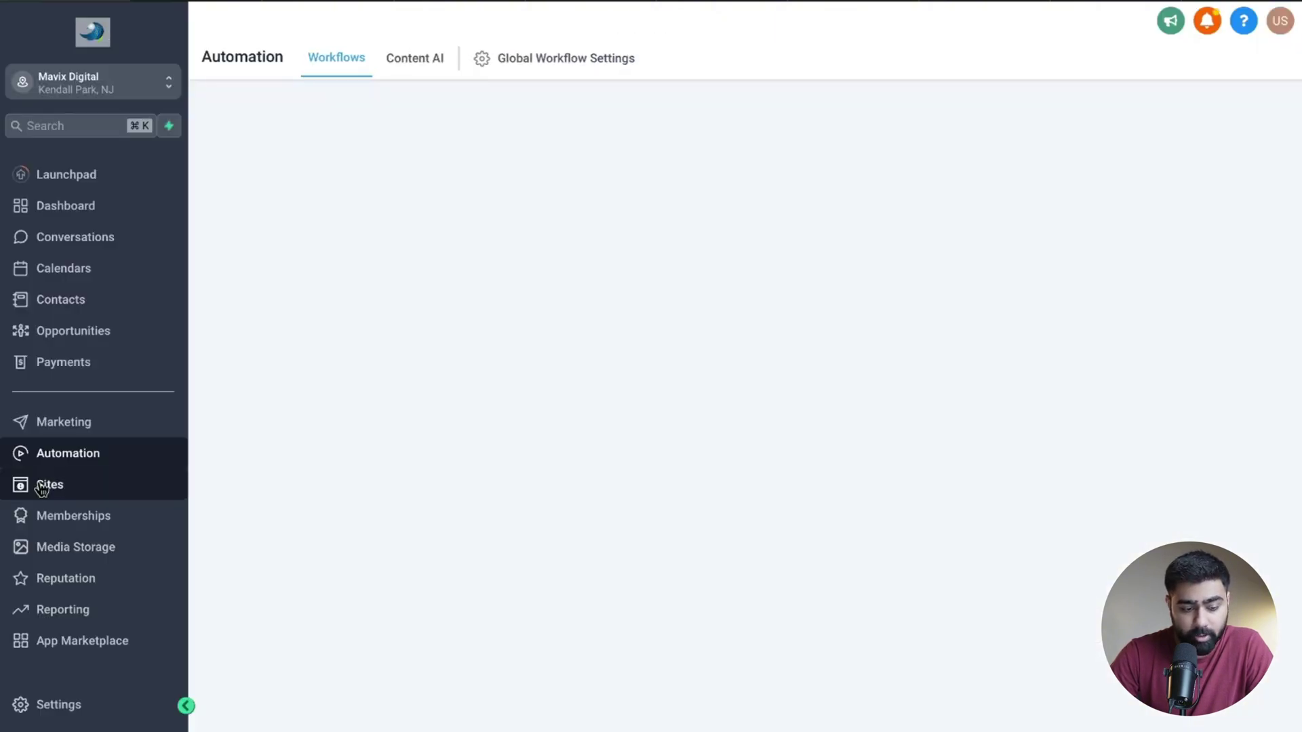
left_click(41, 486)
mouse_move(793, 58)
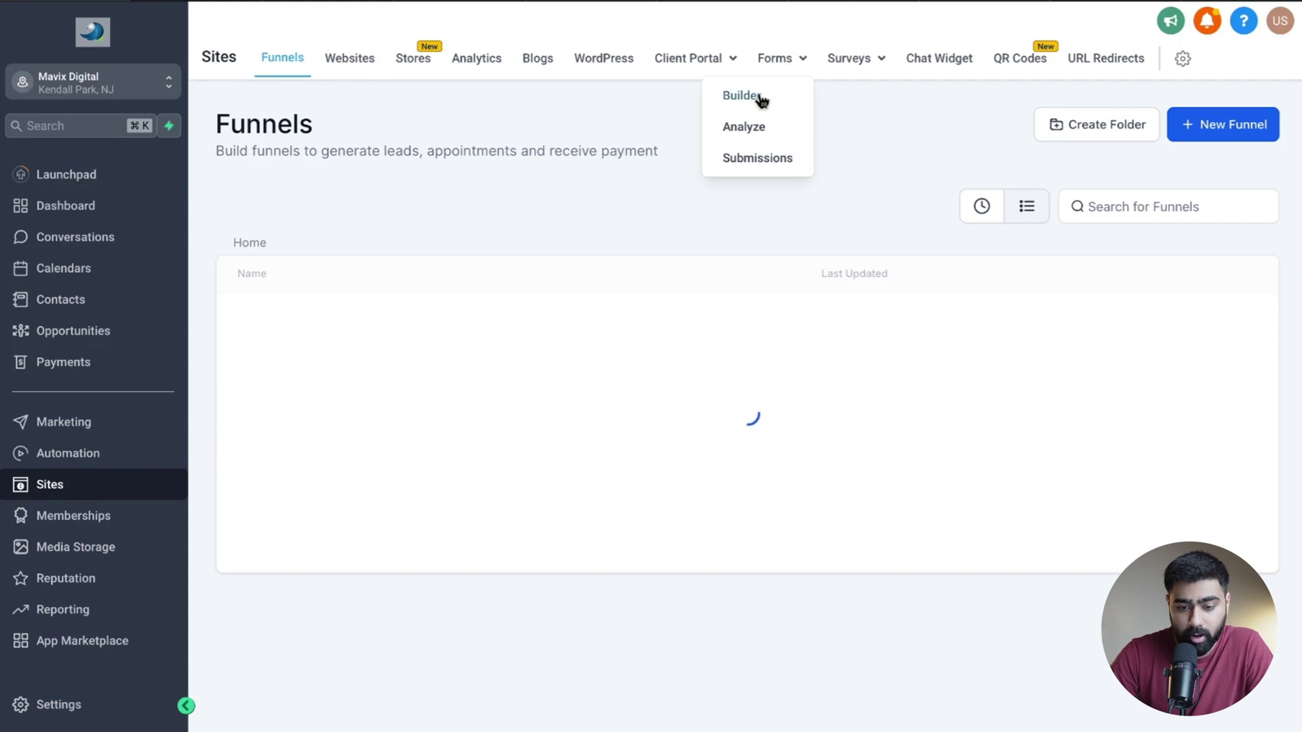
left_click(760, 159)
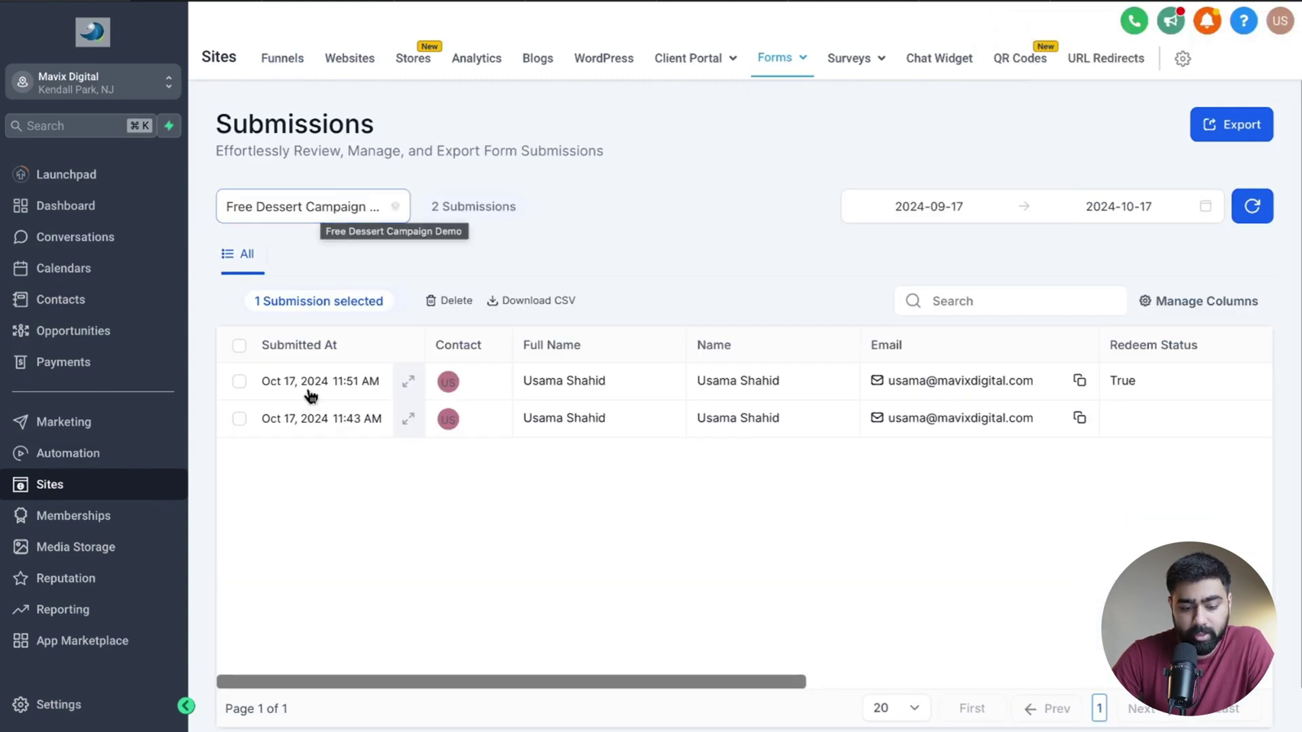
left_click(239, 419)
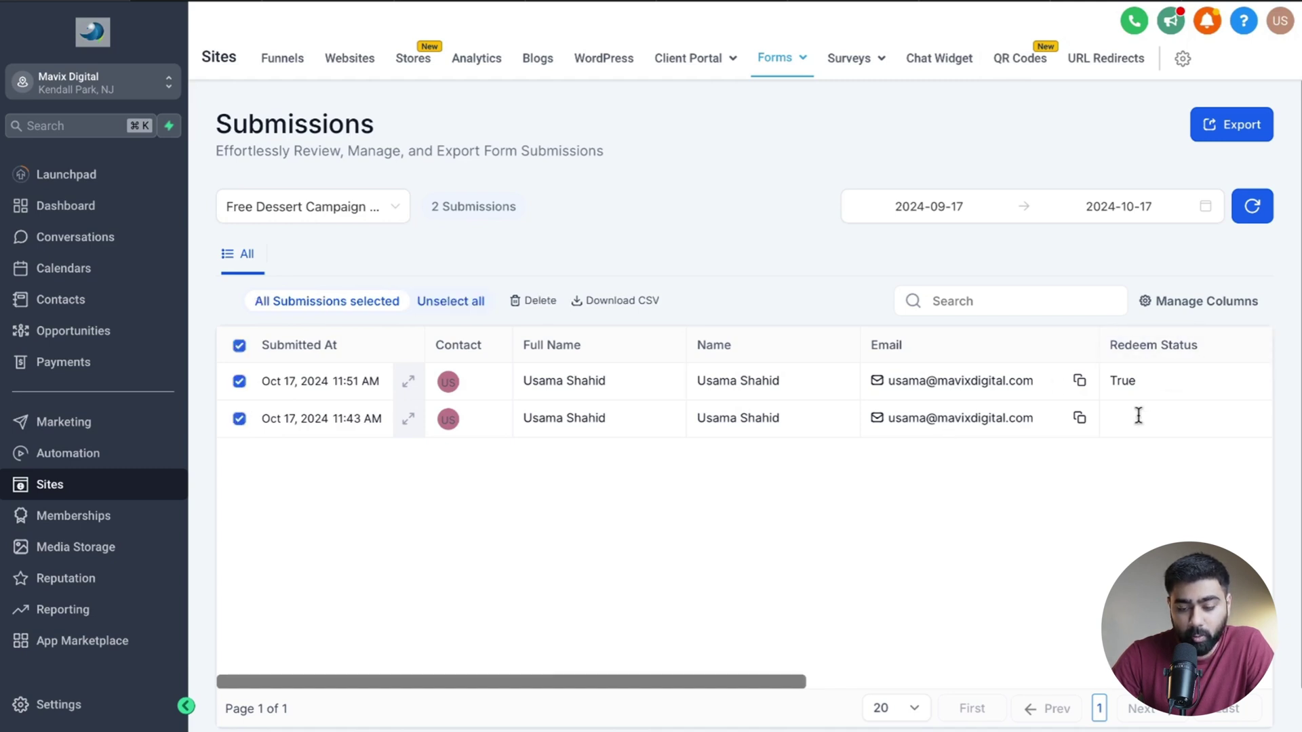
scroll(1138, 416, "right", 5)
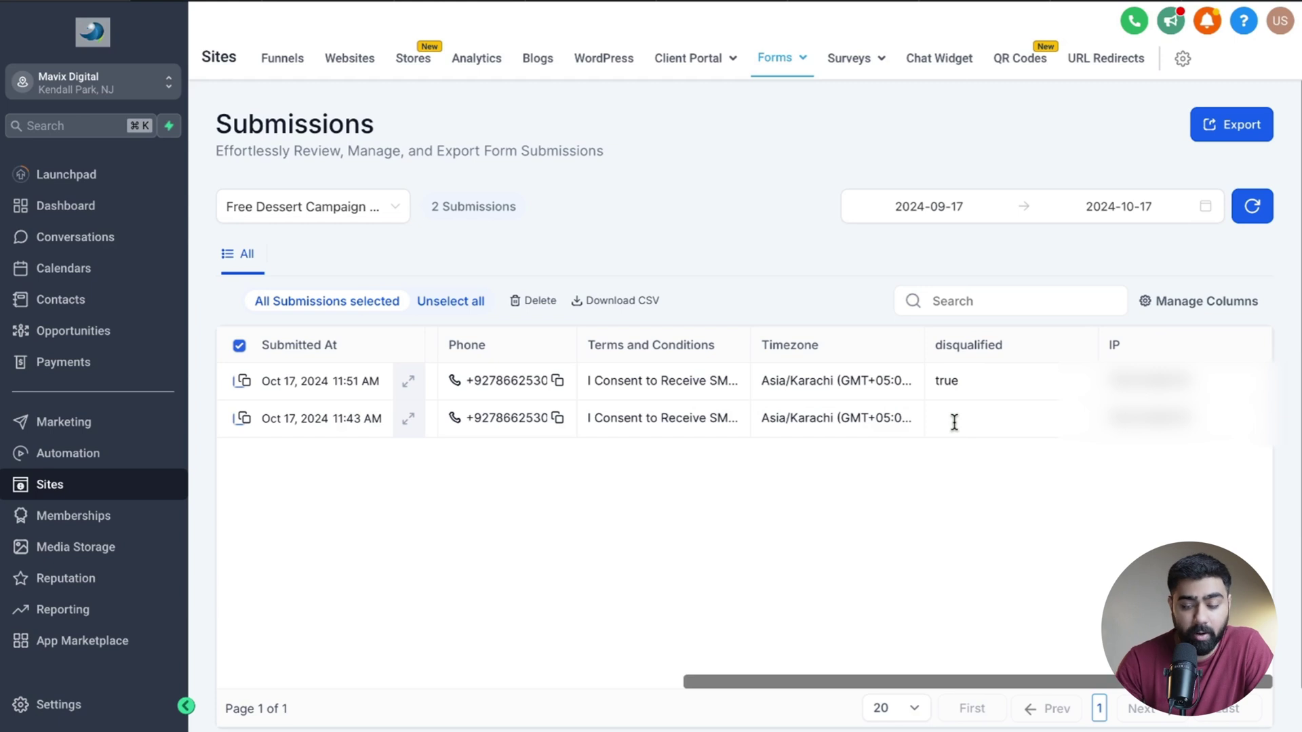
scroll(853, 382, "left", 1)
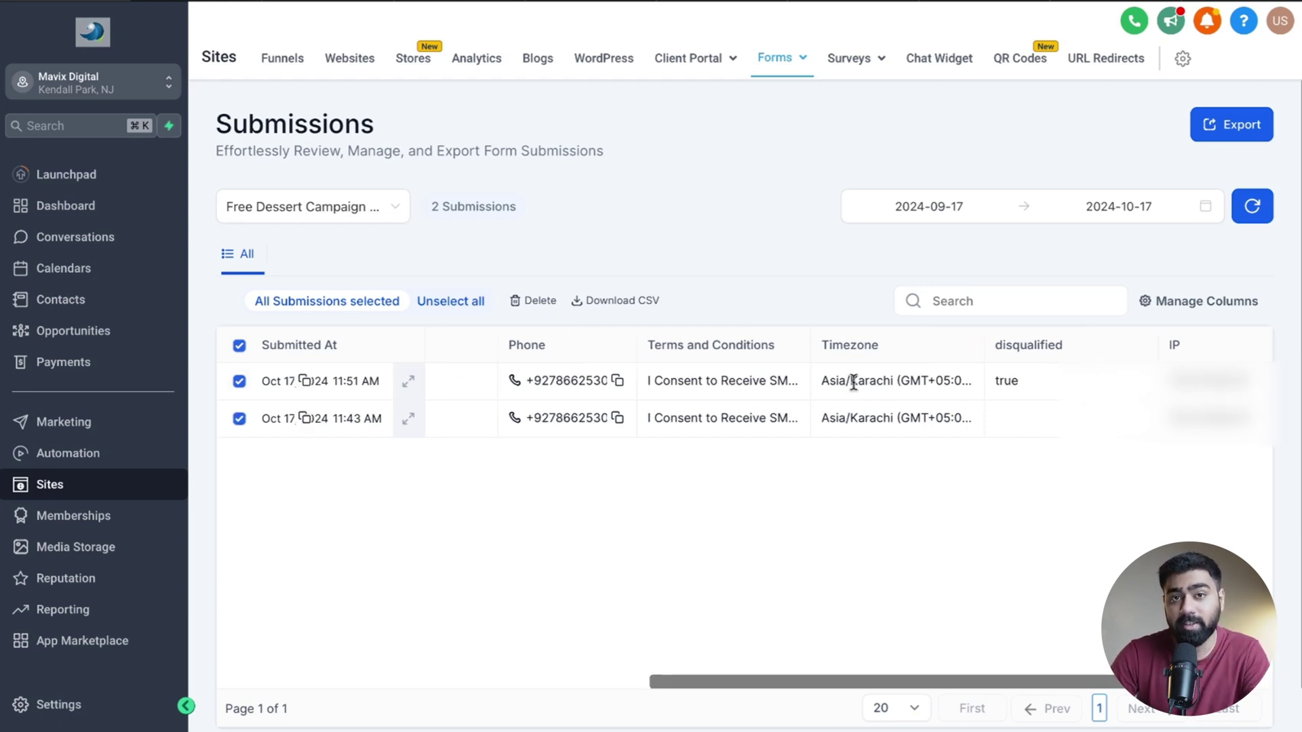